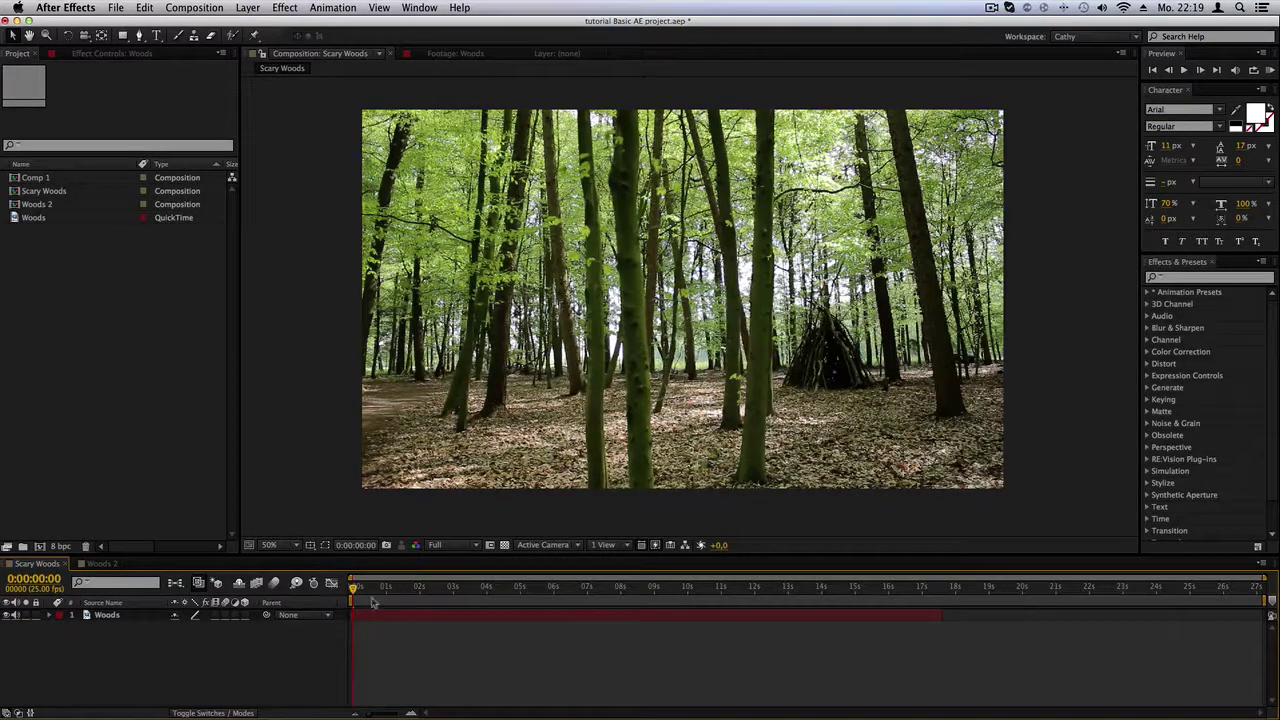
Select the Woods layer in the Scary Woods timeline and move the current time to 0:00:01:17
left_click(95, 616)
left_click(132, 620)
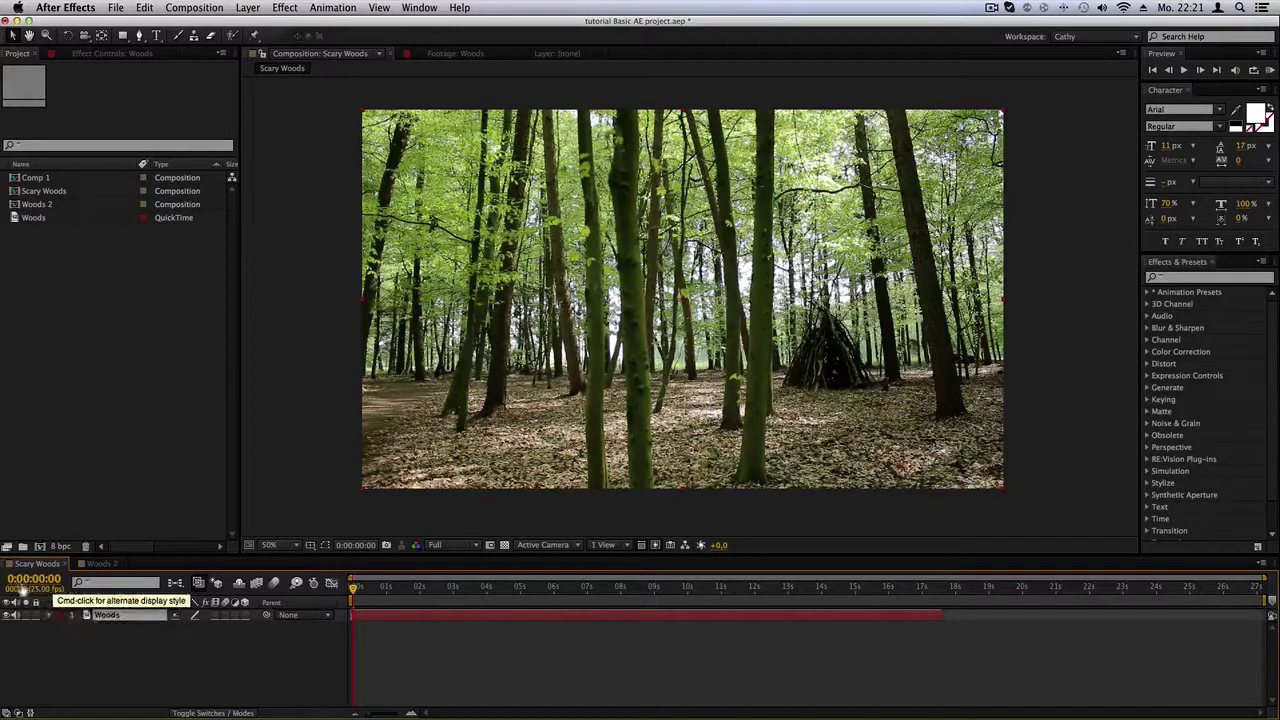
left_click(380, 590)
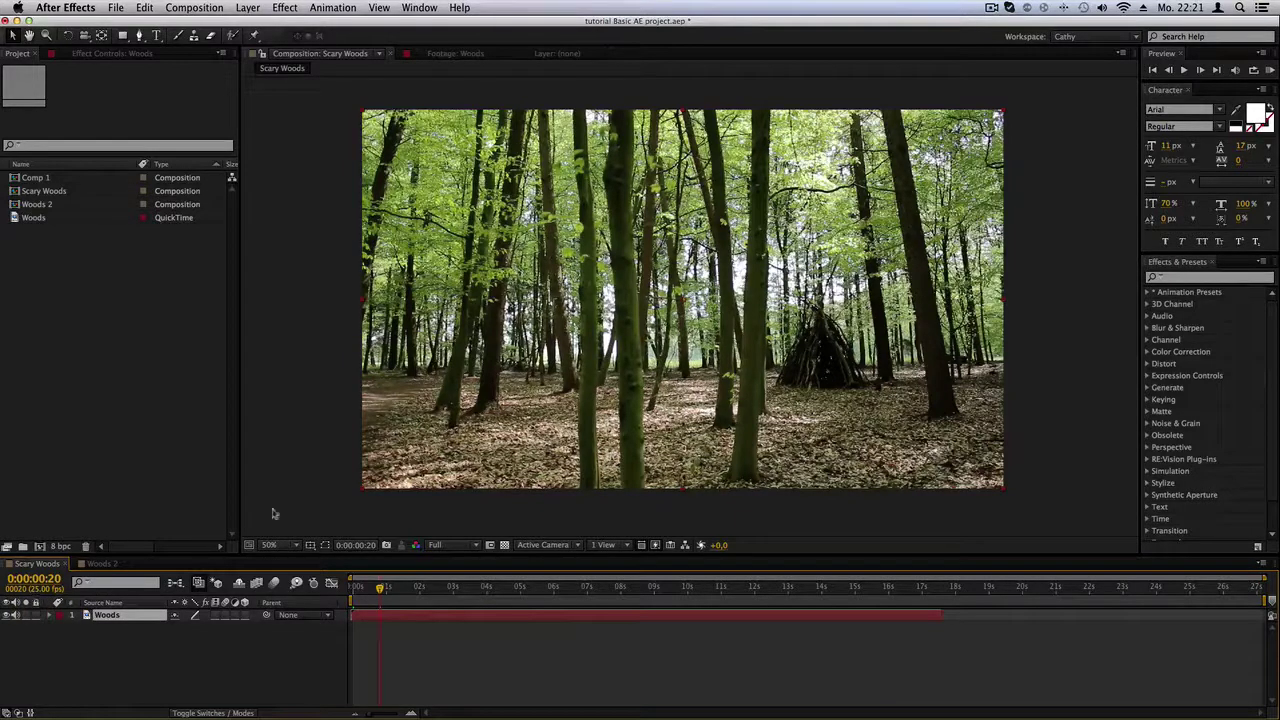
mouse_move(383, 589)
left_mouse_down()
mouse_move(424, 590)
mouse_move(386, 589)
mouse_move(408, 589)
left_mouse_up()
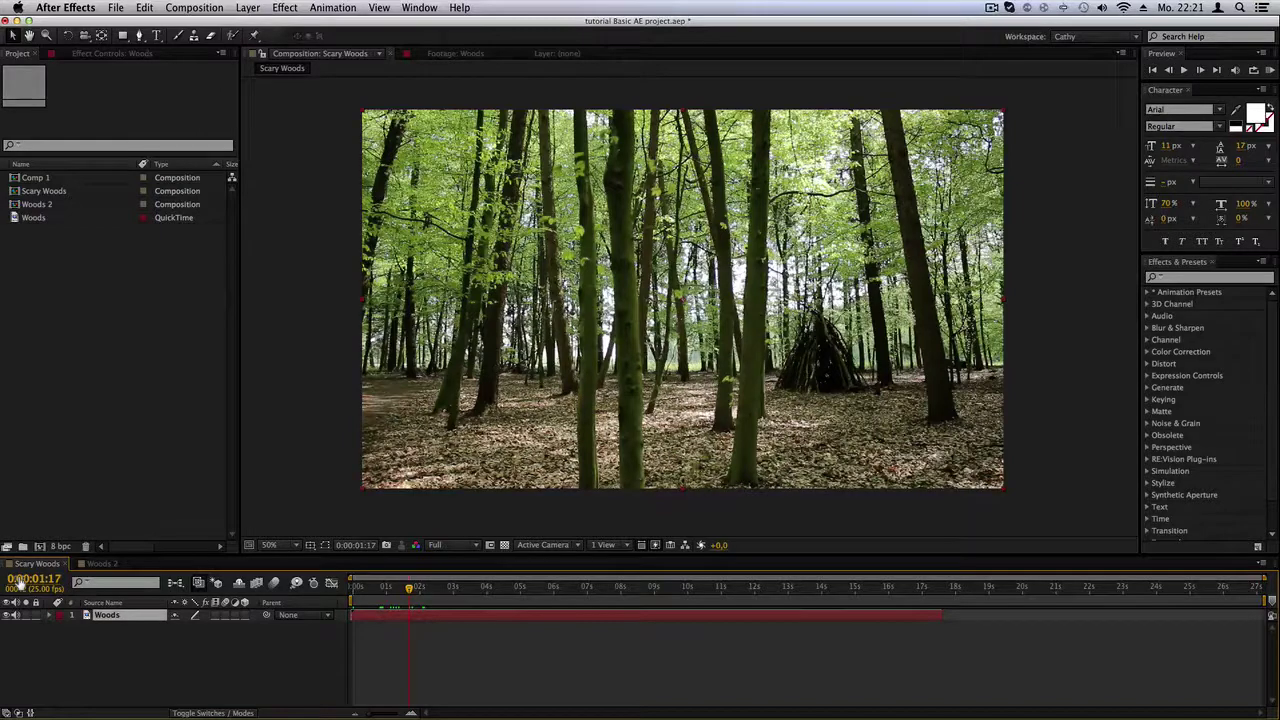
Switch the timeline's time display to frame numbers and back to timecode
left_click(20, 580, "super")
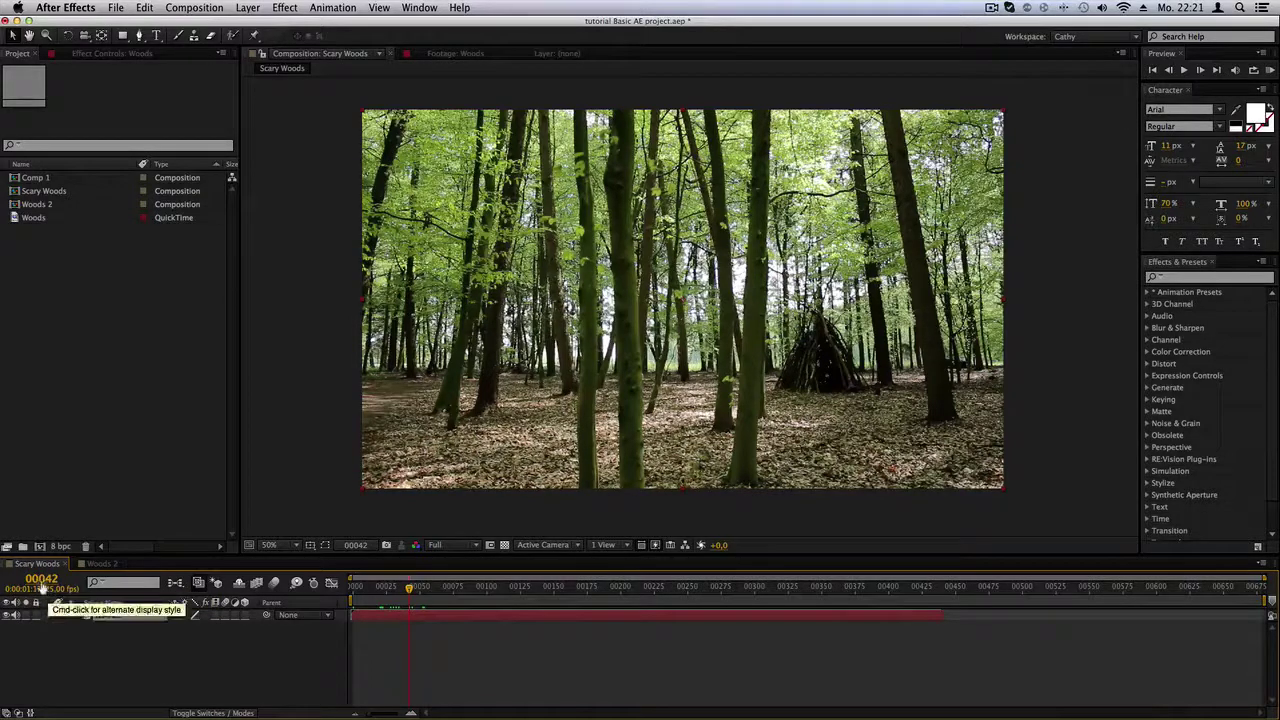
left_click(41, 584, "super")
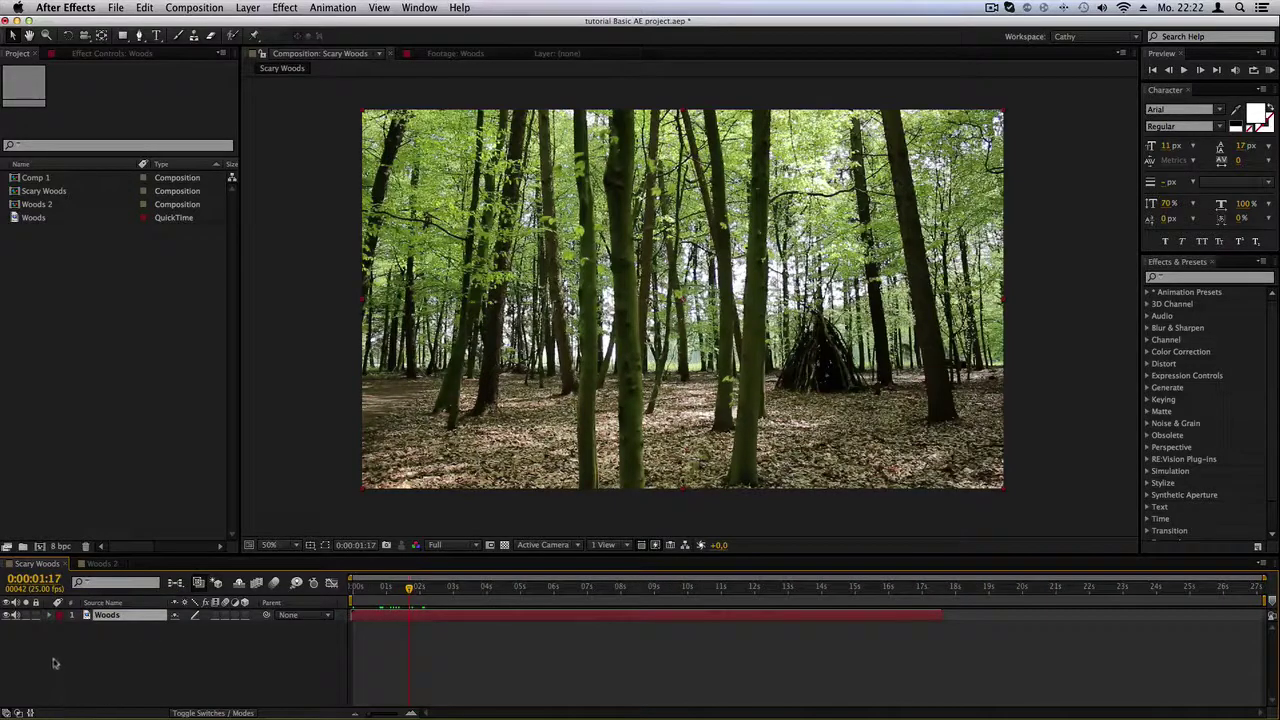
left_click(153, 685)
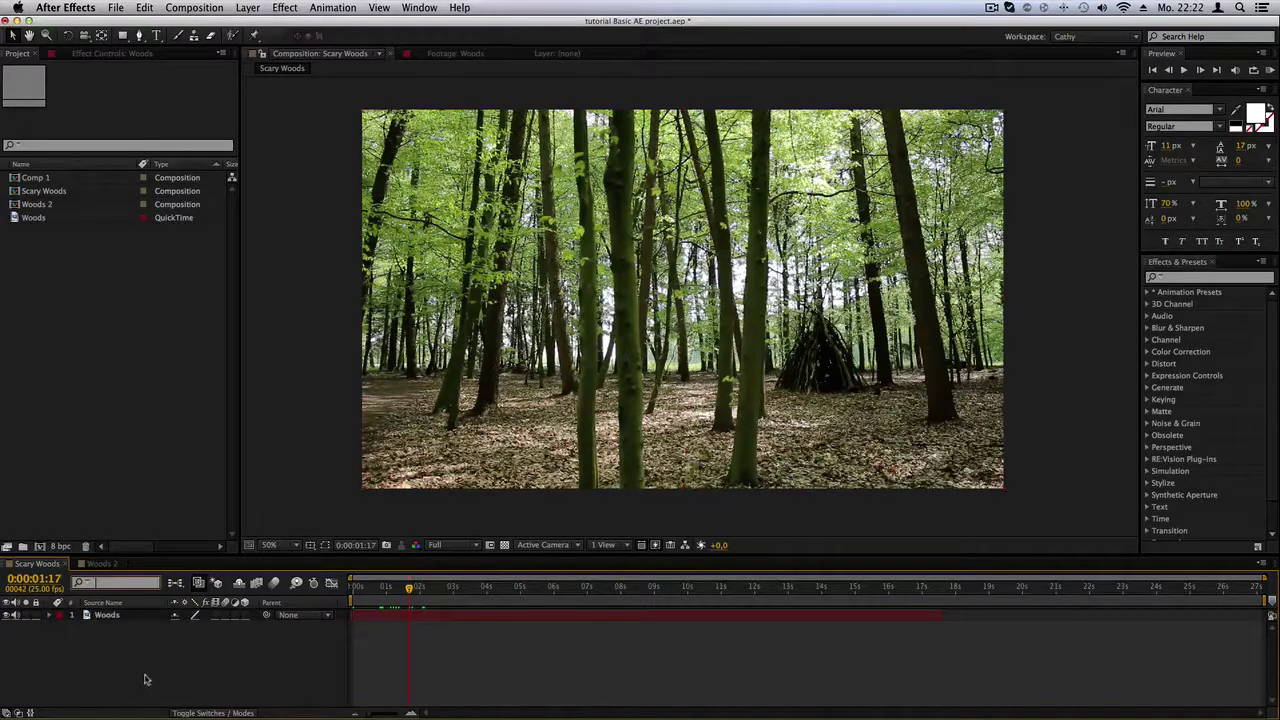
left_click(114, 617)
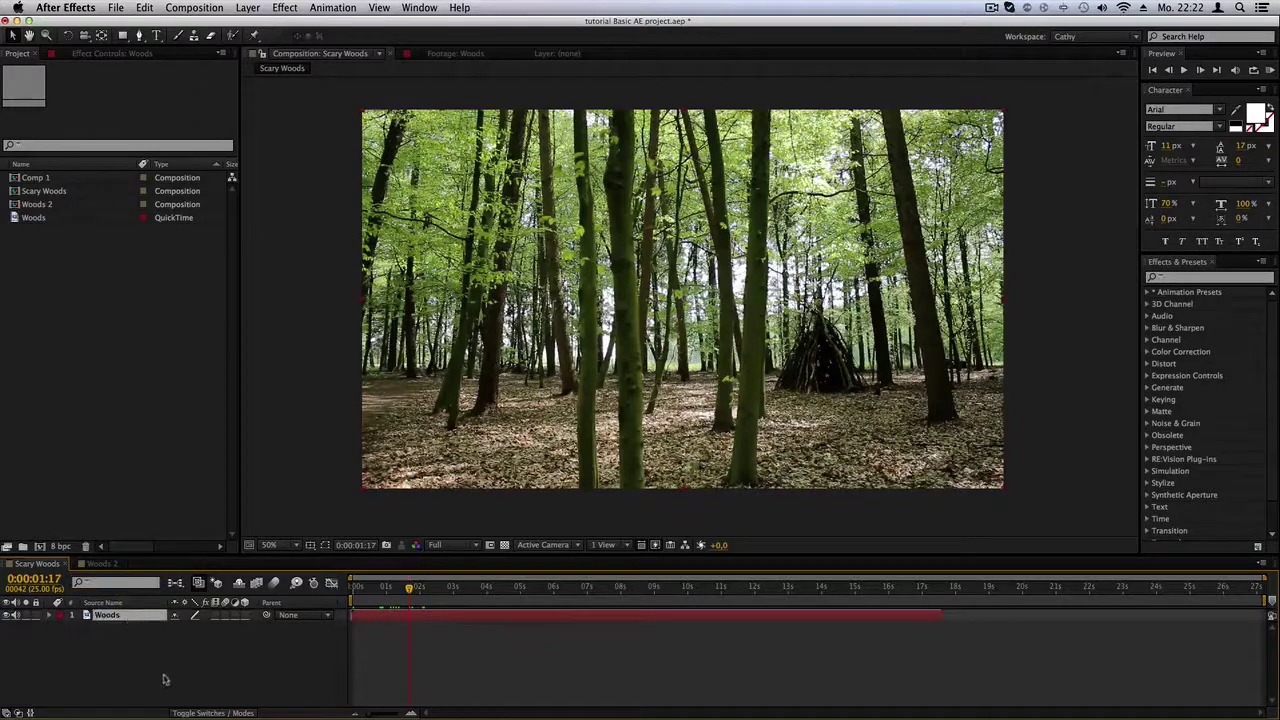
left_click(131, 586)
left_click(121, 652)
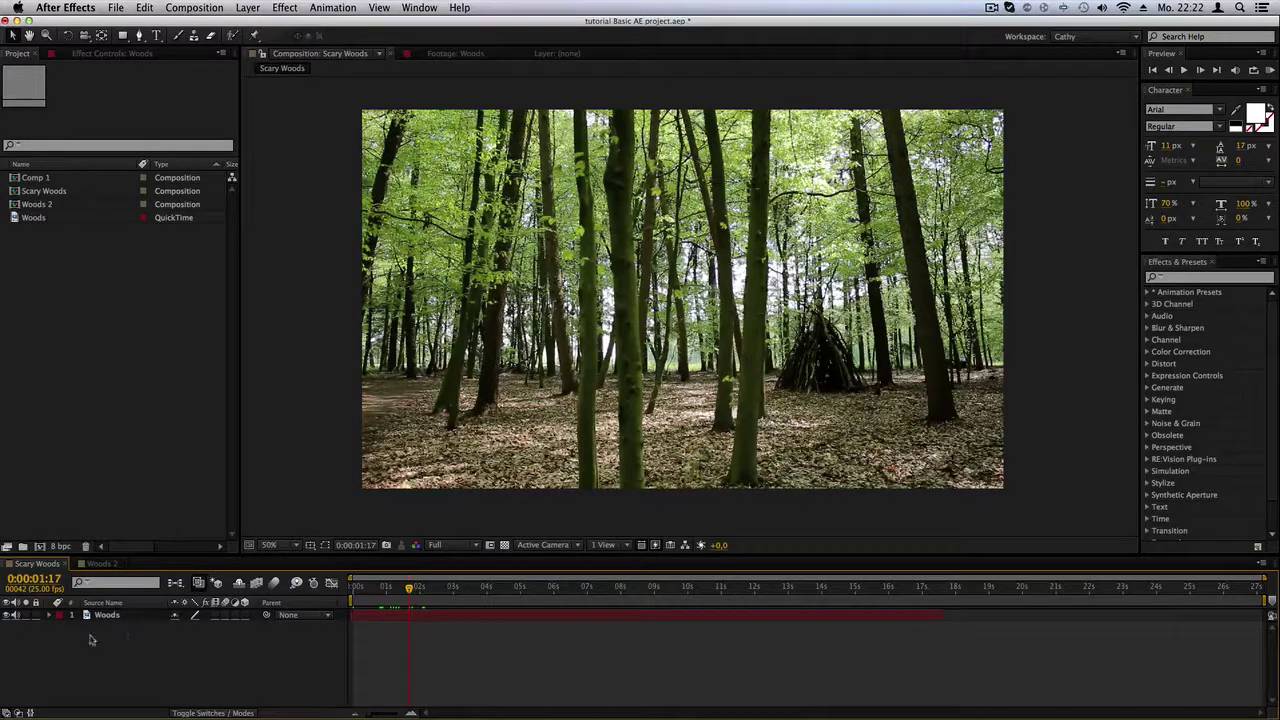
Hide the Woods layer's video and make it visible again
left_click(10, 617)
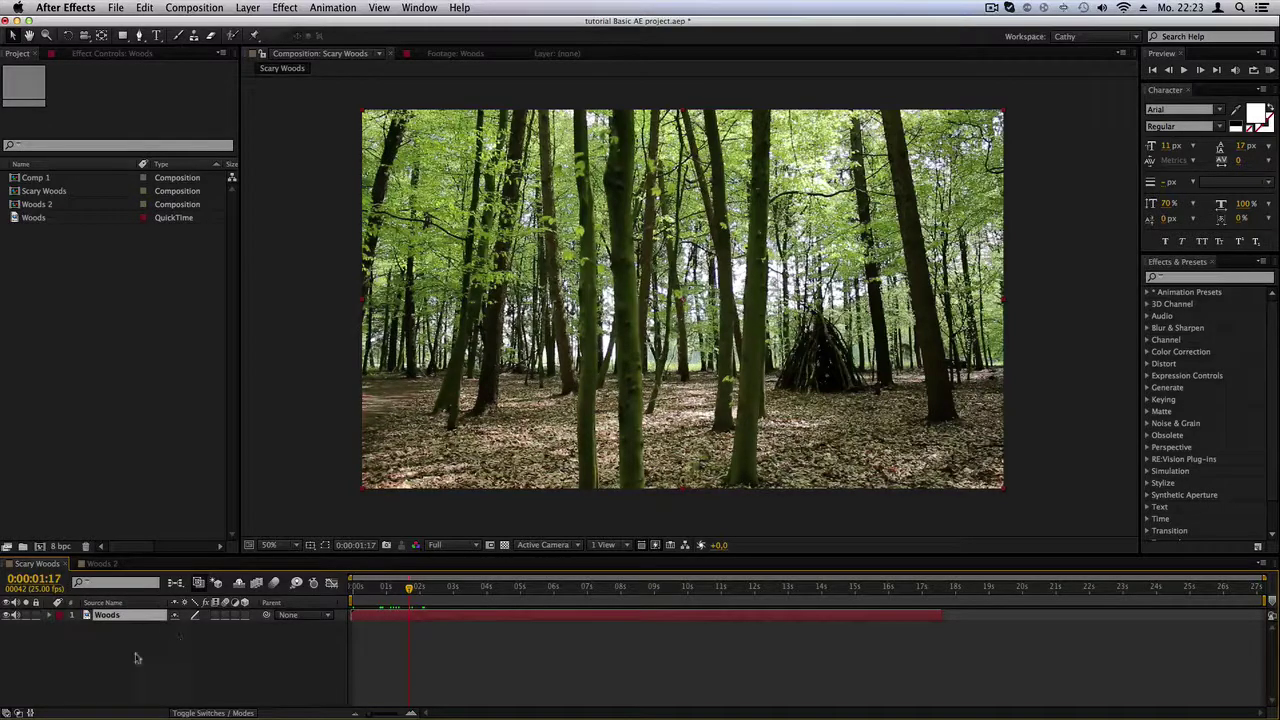
left_click(8, 615)
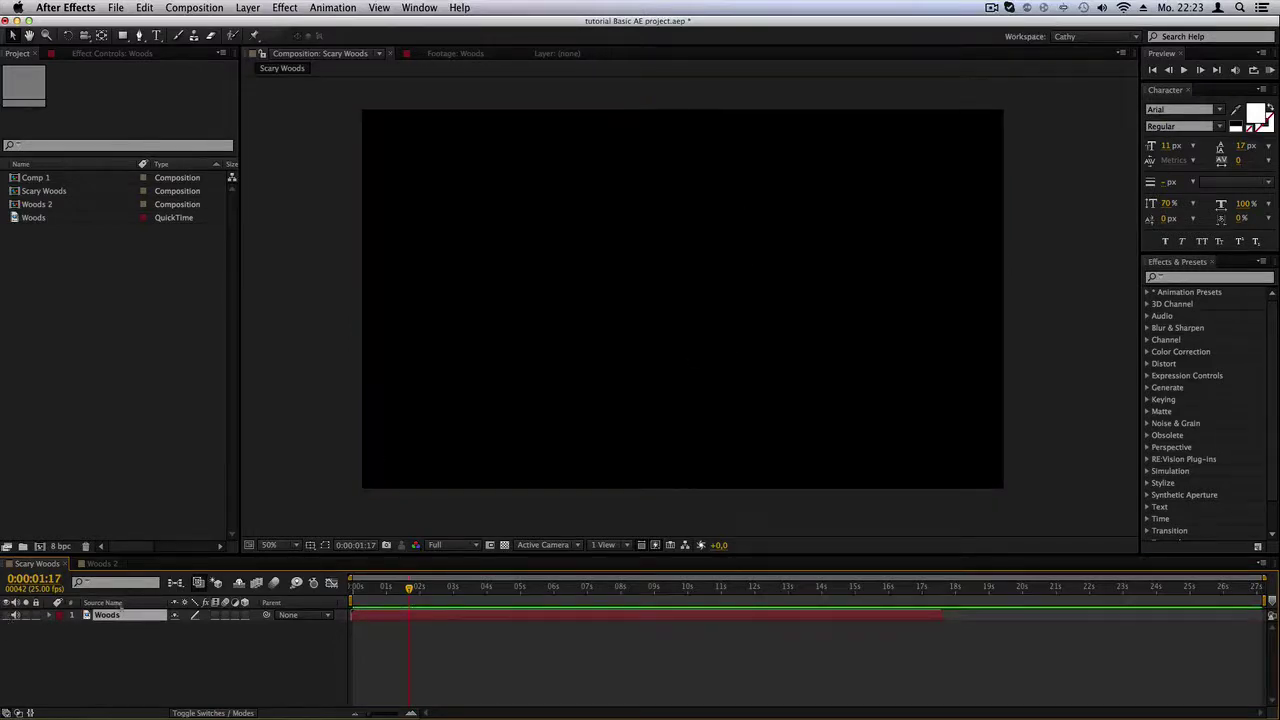
left_click(14, 615)
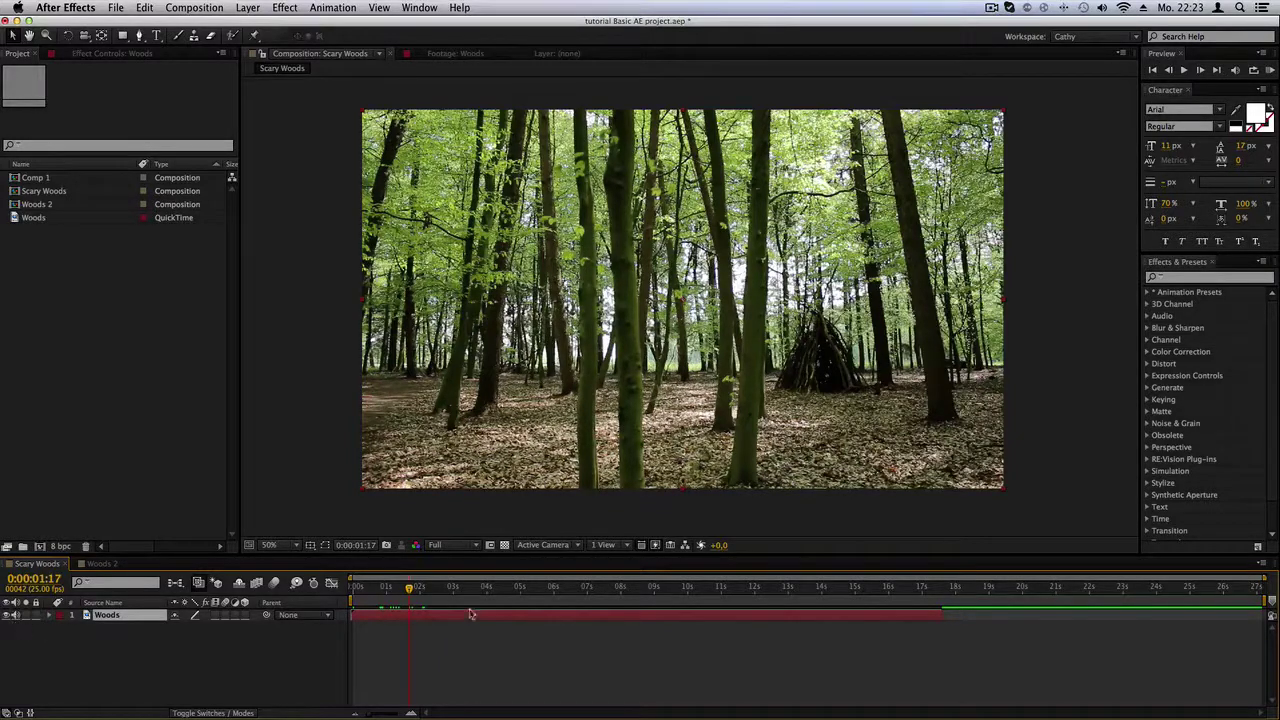
Move the current time to 0:00:14:20 and toggle the Woods layer's audio off and back on
left_click_drag(409, 589, 849, 598)
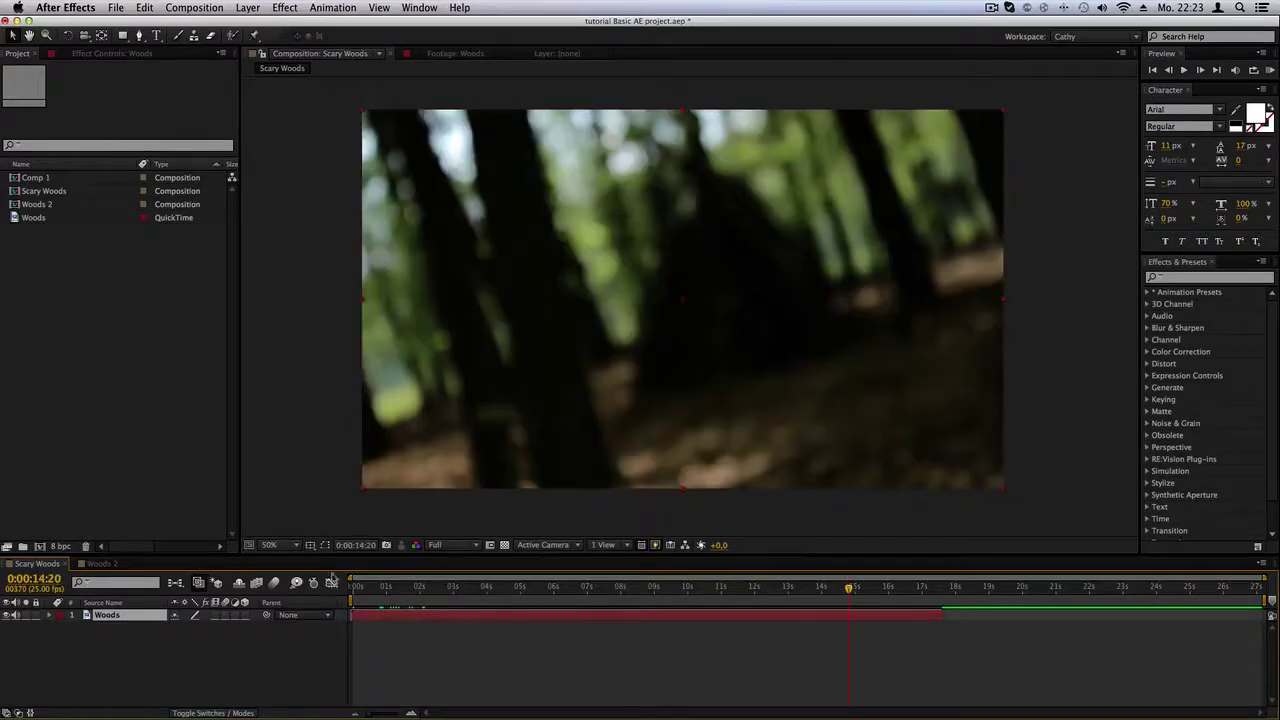
left_click(15, 615)
left_click(15, 616)
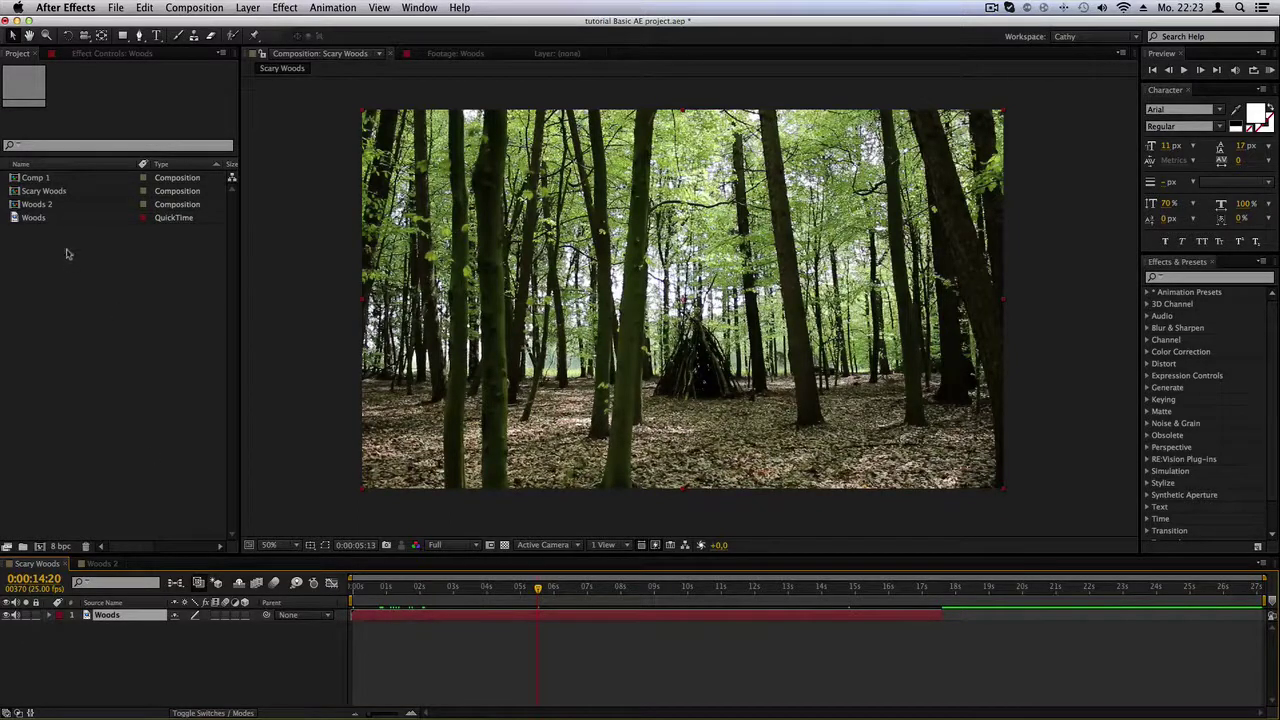
Add the Woods footage twice more as layers in the Scary Woods timeline and toggle the layers' solo switches
left_click_drag(37, 220, 135, 650)
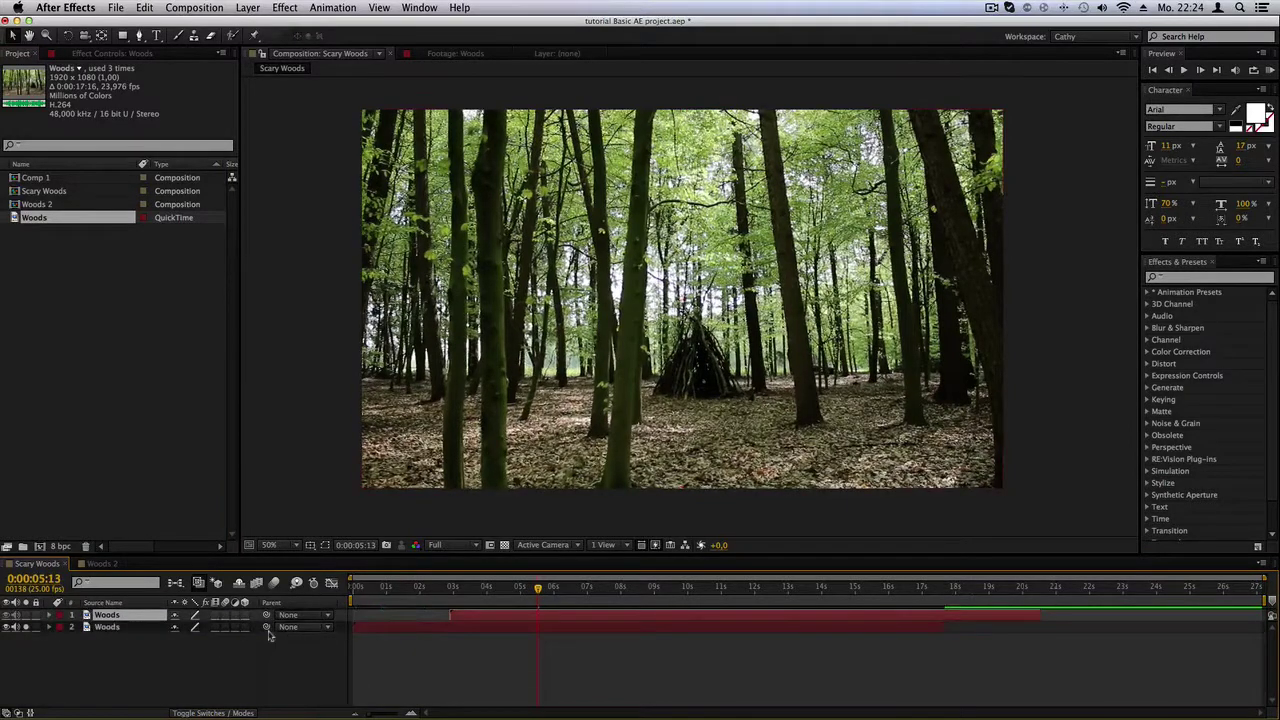
left_click(116, 628)
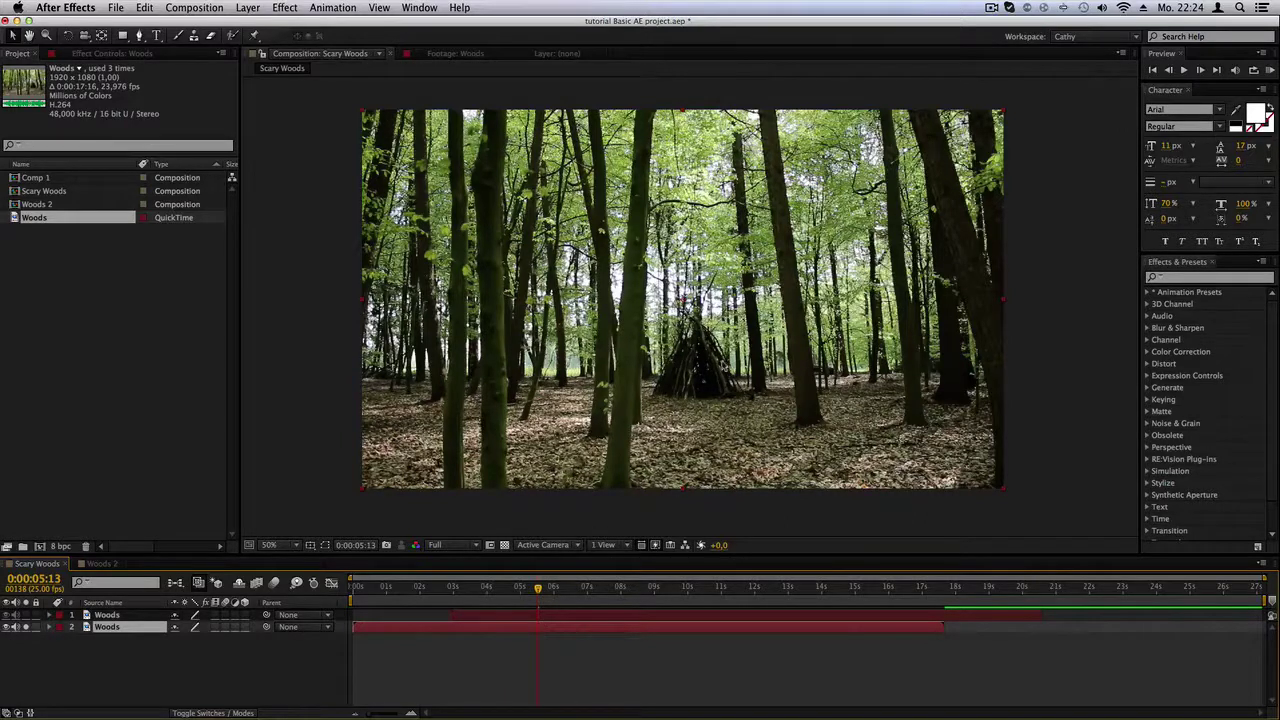
left_click(26, 627)
left_click(26, 627)
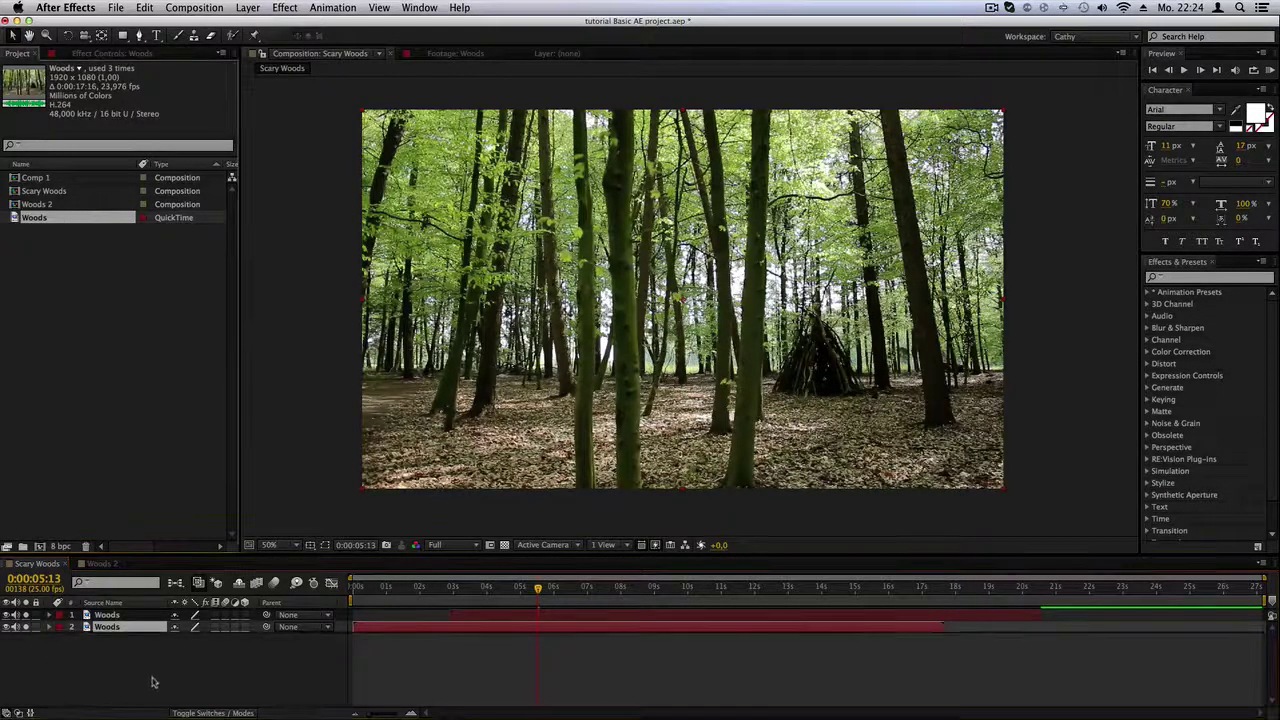
left_click_drag(153, 682, 153, 682)
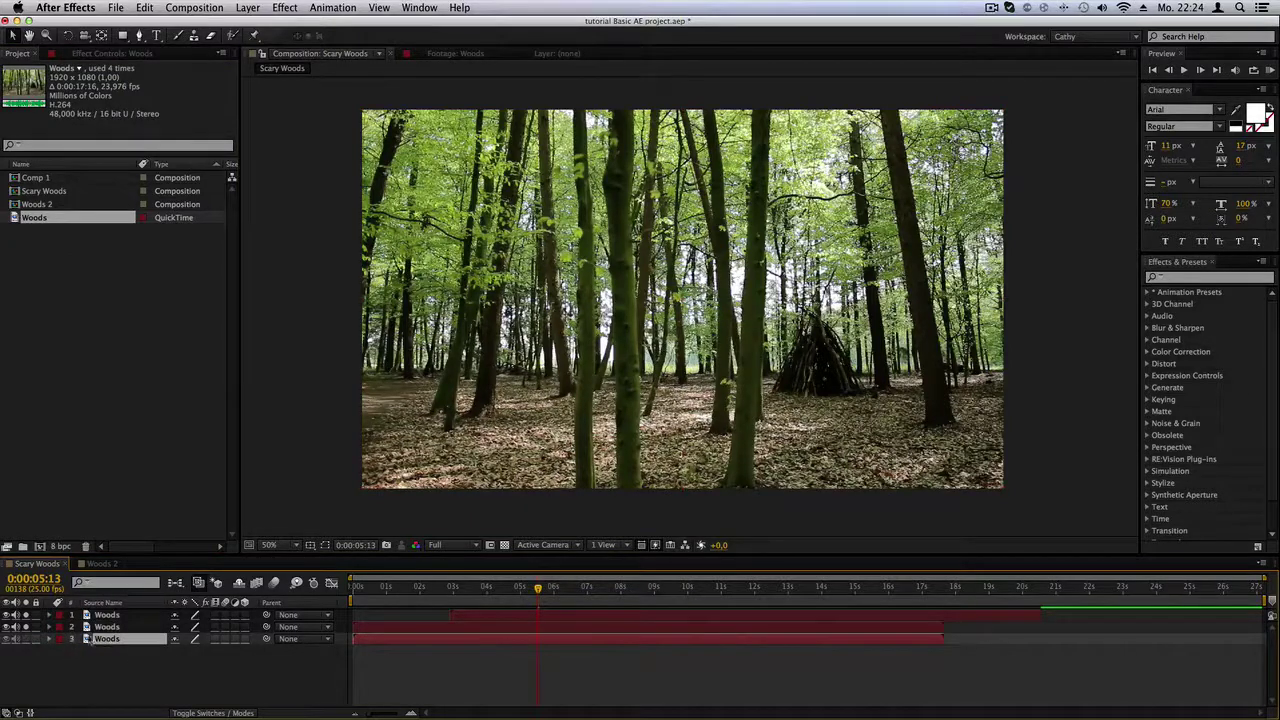
left_click(26, 627, "shift")
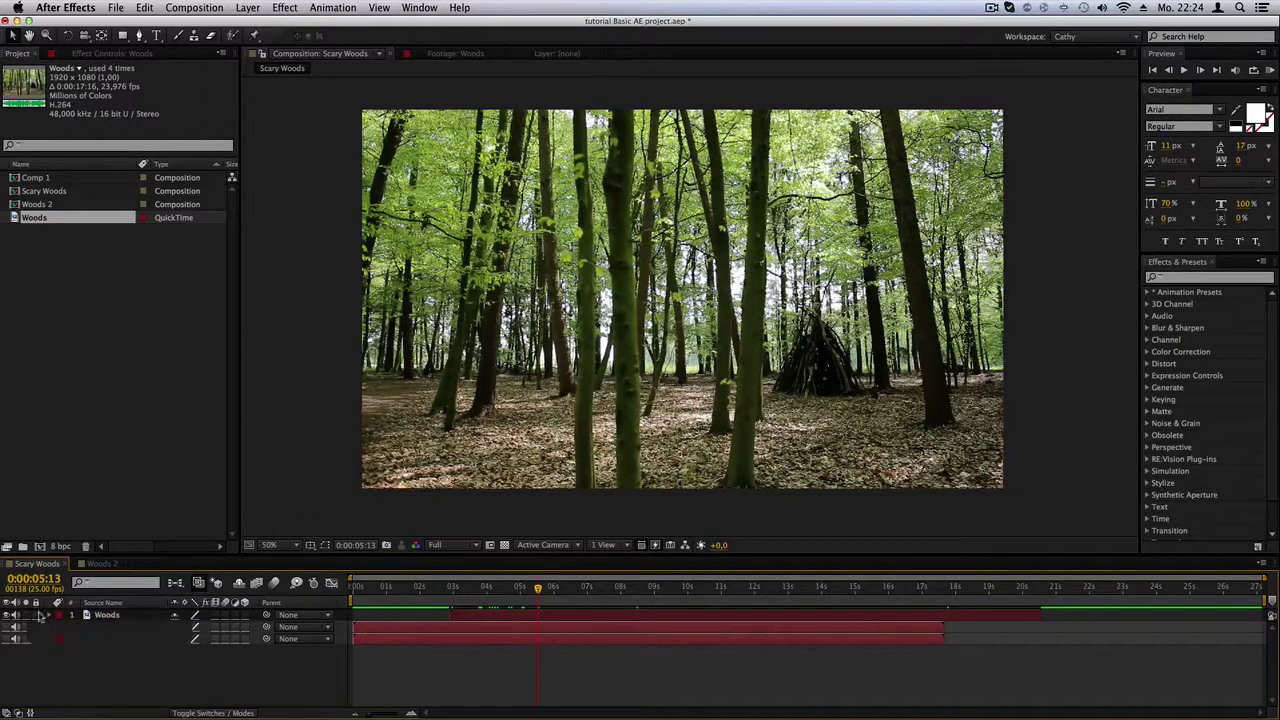
Lock the top Woods layer and add the Woods footage as two new layers beneath it
left_click(37, 614)
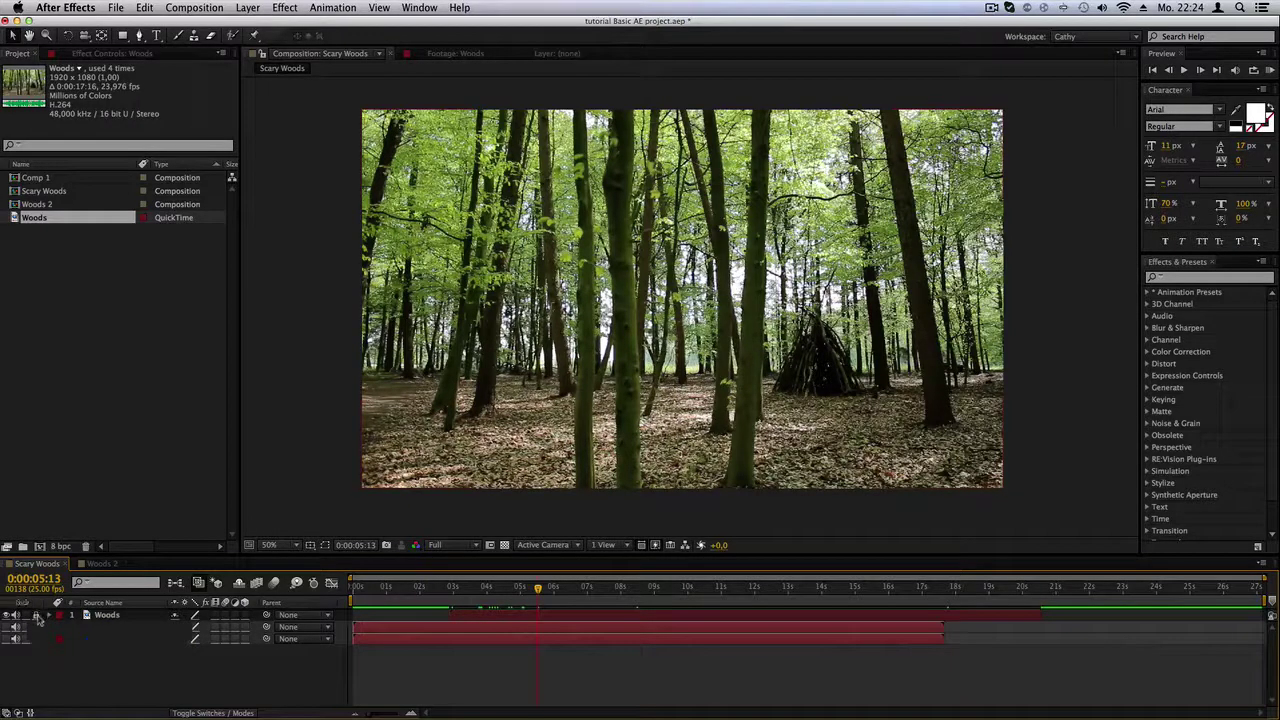
left_click(139, 651)
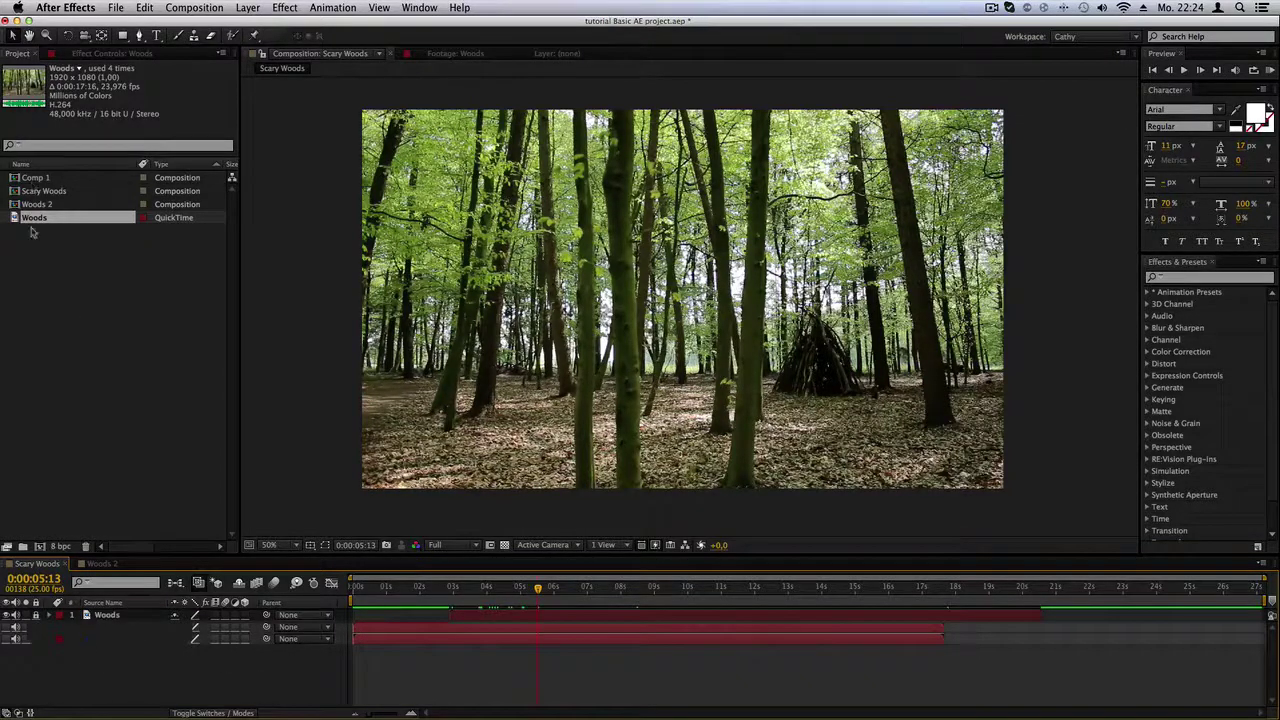
left_click_drag(35, 218, 170, 628)
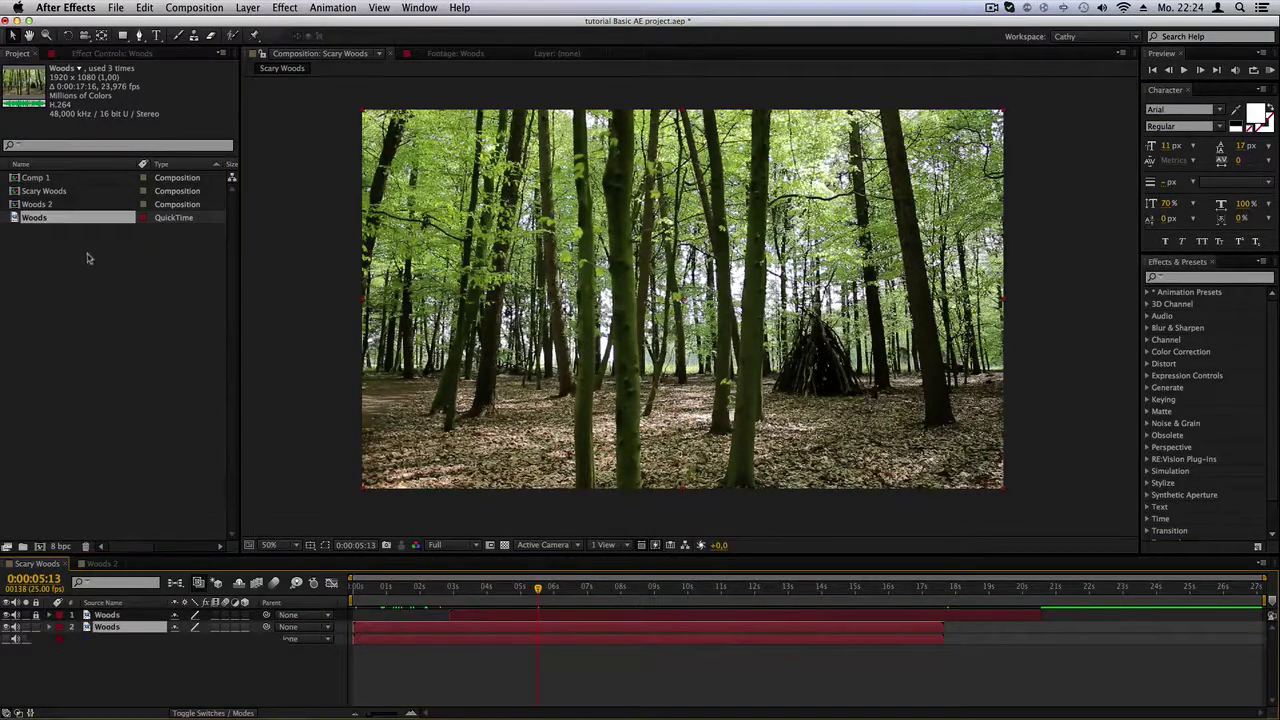
left_click_drag(82, 219, 238, 703)
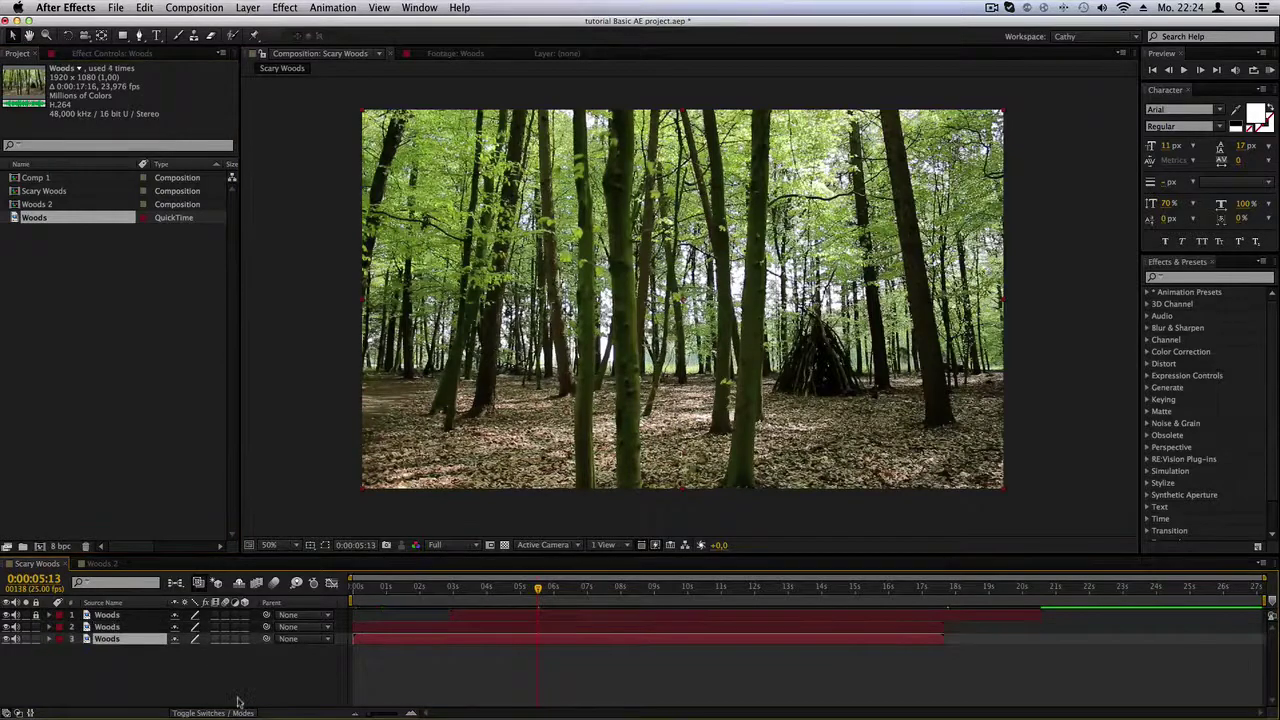
Lock the second and third Woods layers together
left_click(186, 697)
left_click(125, 629)
left_click(126, 639, "shift")
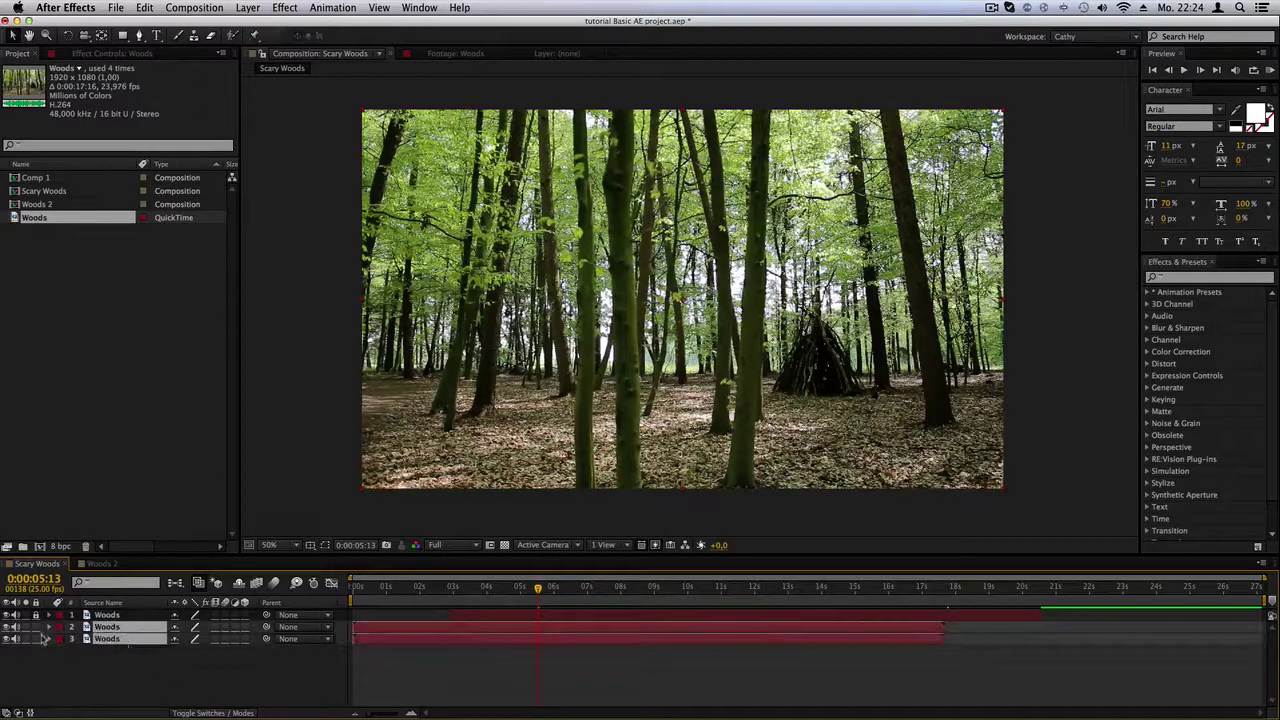
left_click(37, 638)
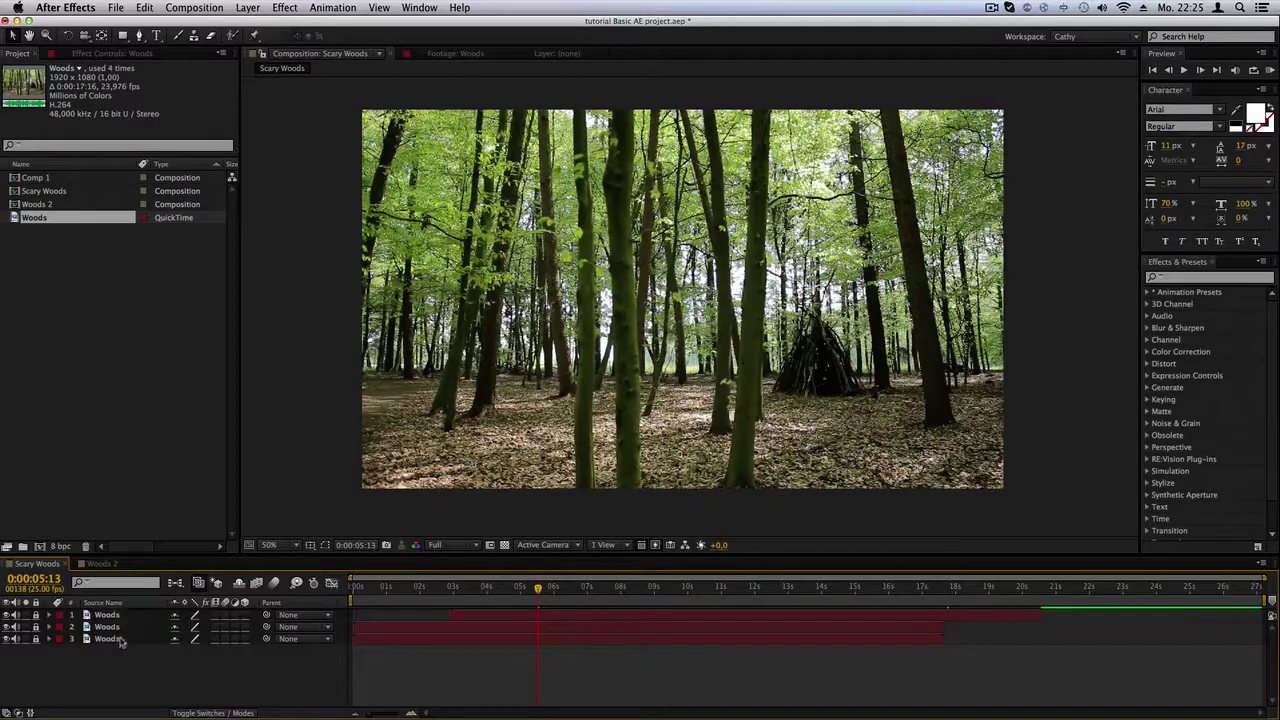
Unlock all three Woods layers and delete the lower two
left_click(36, 627)
left_click(36, 615)
left_click(36, 639)
left_click(106, 626)
left_click(130, 639, "shift")
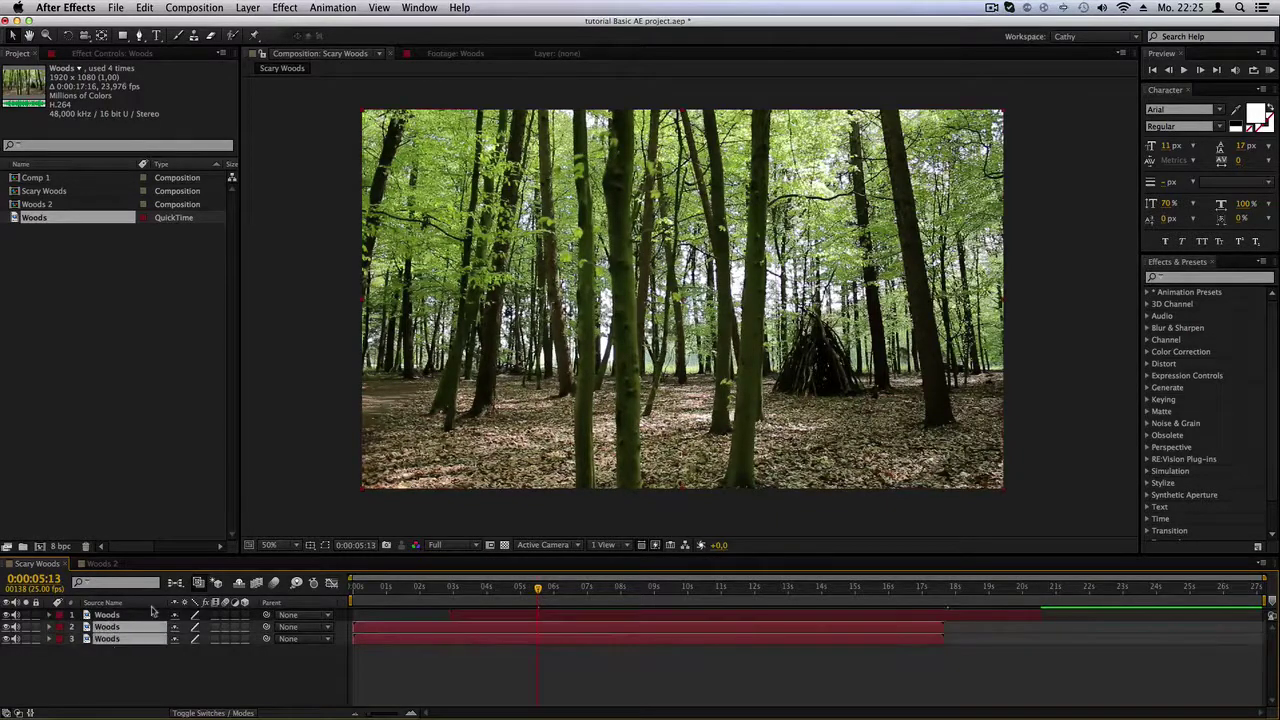
key("Delete")
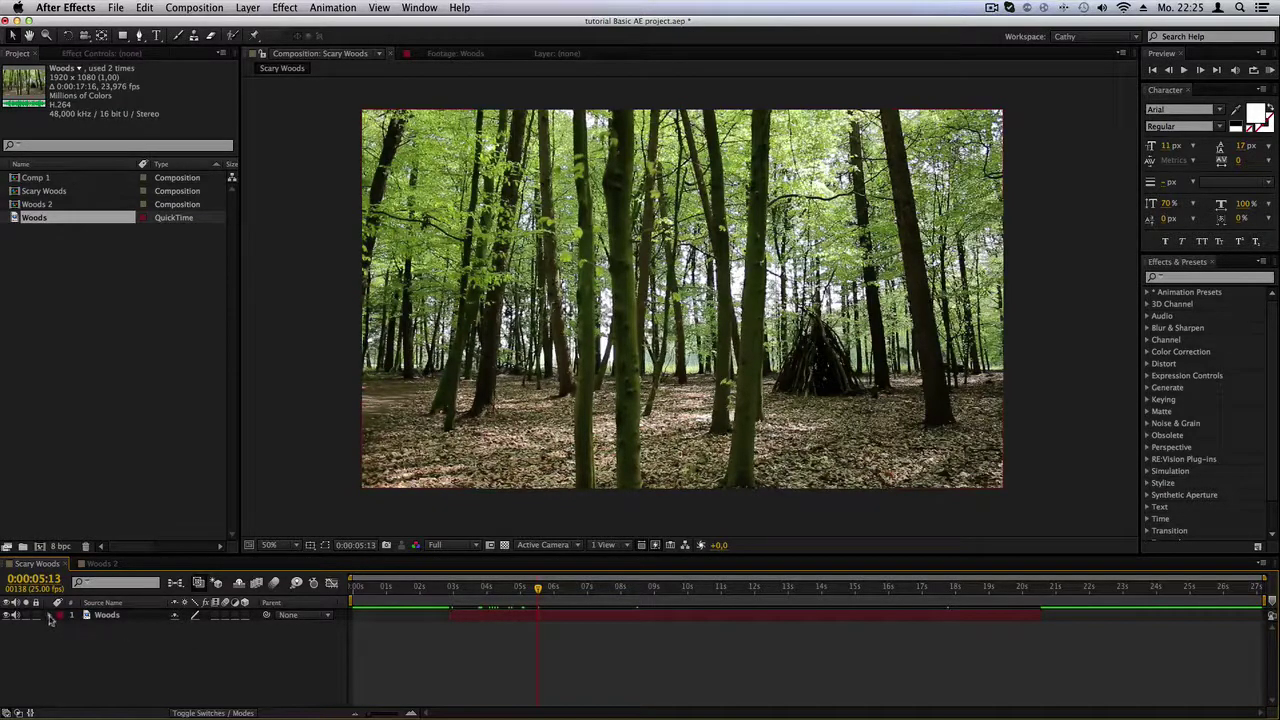
Expand the Woods layer to view its Transform properties, and collapse it again
left_click(49, 615)
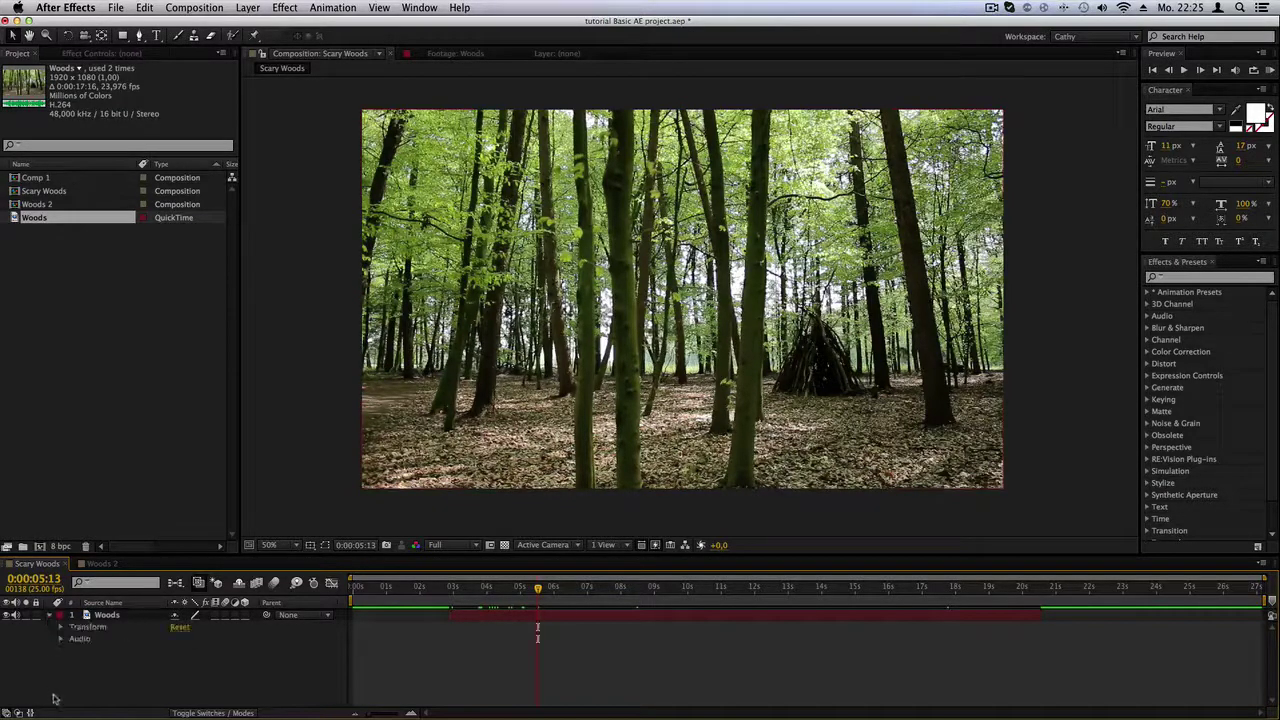
left_click(61, 628)
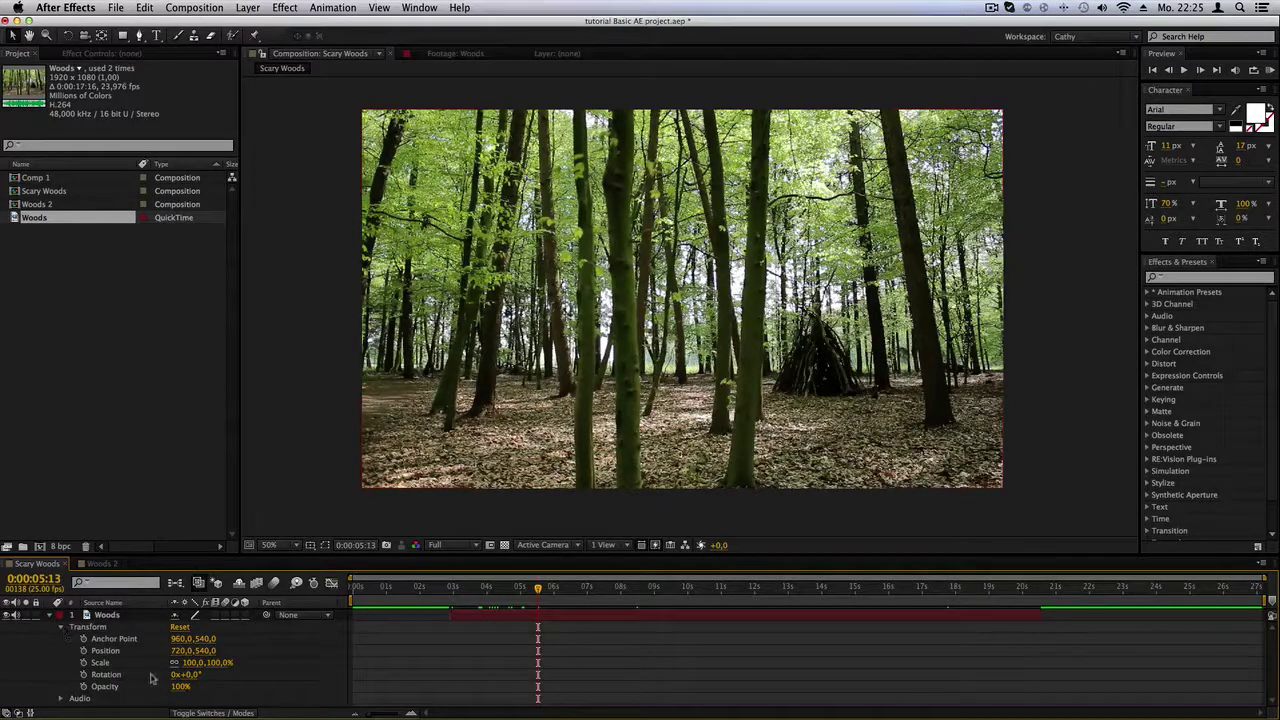
left_click(62, 628)
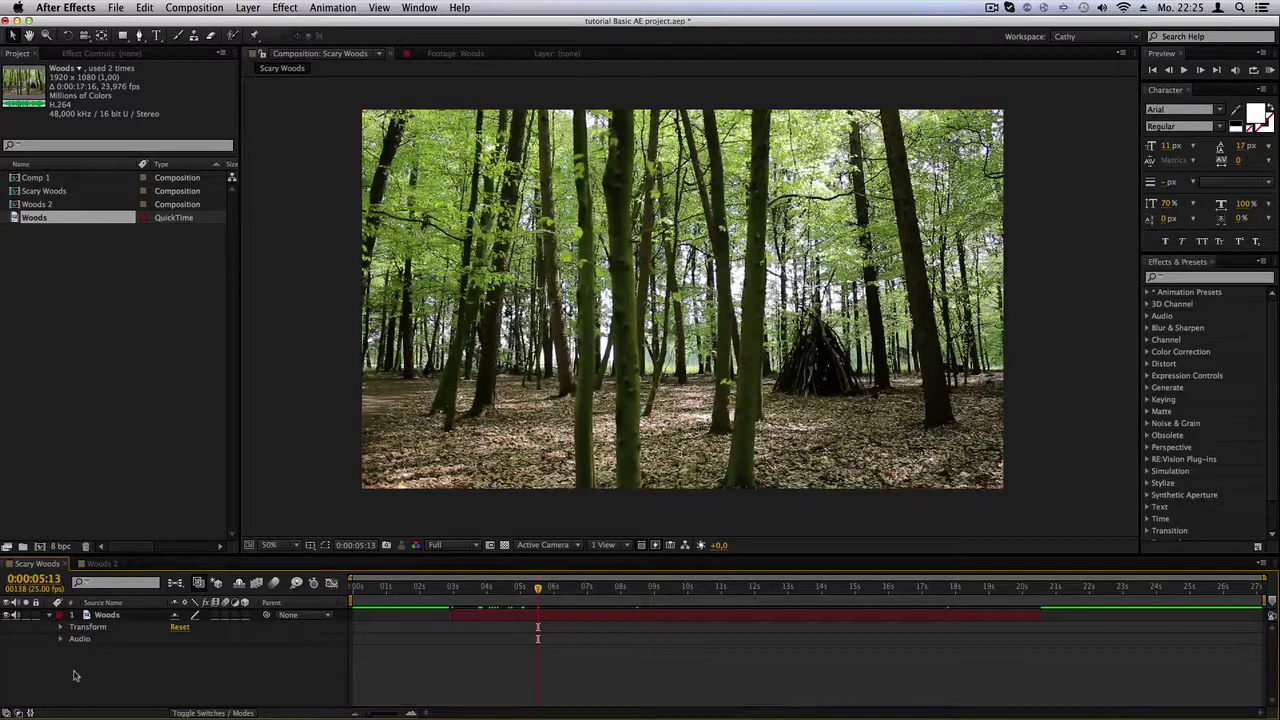
left_click(51, 616)
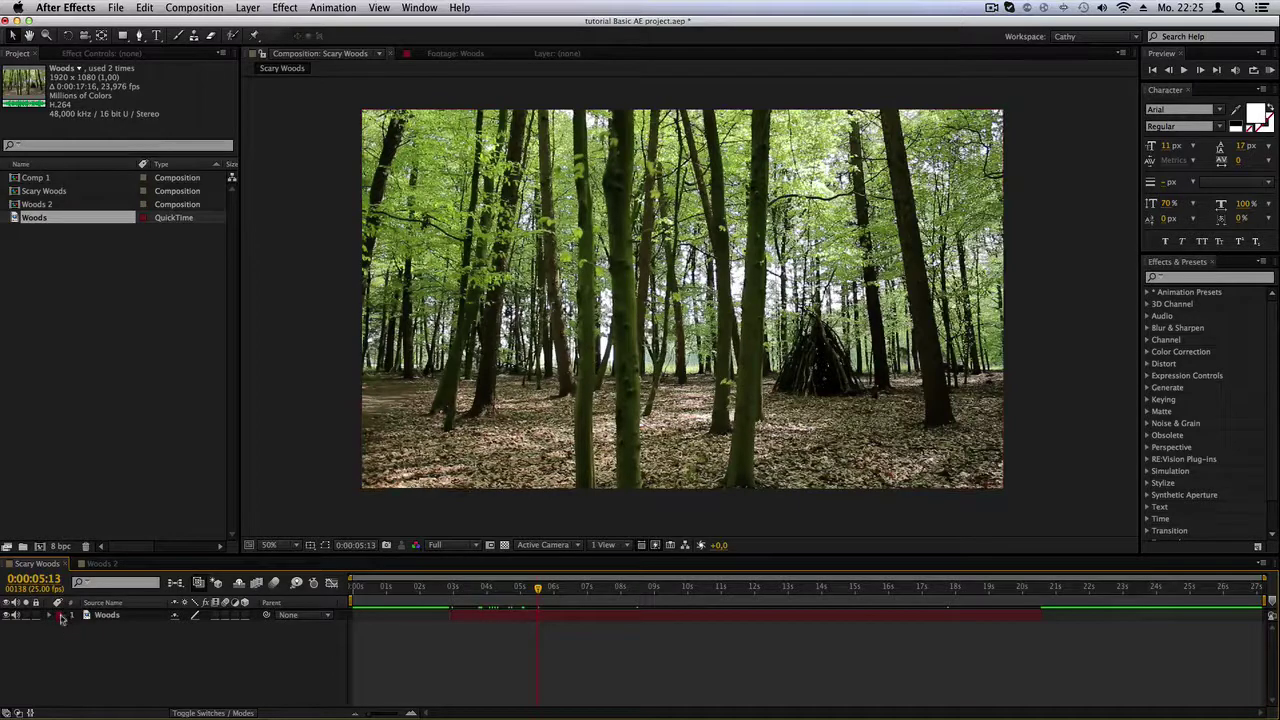
Change the Woods layer's label color to Yellow and deselect the layer
left_click(61, 616)
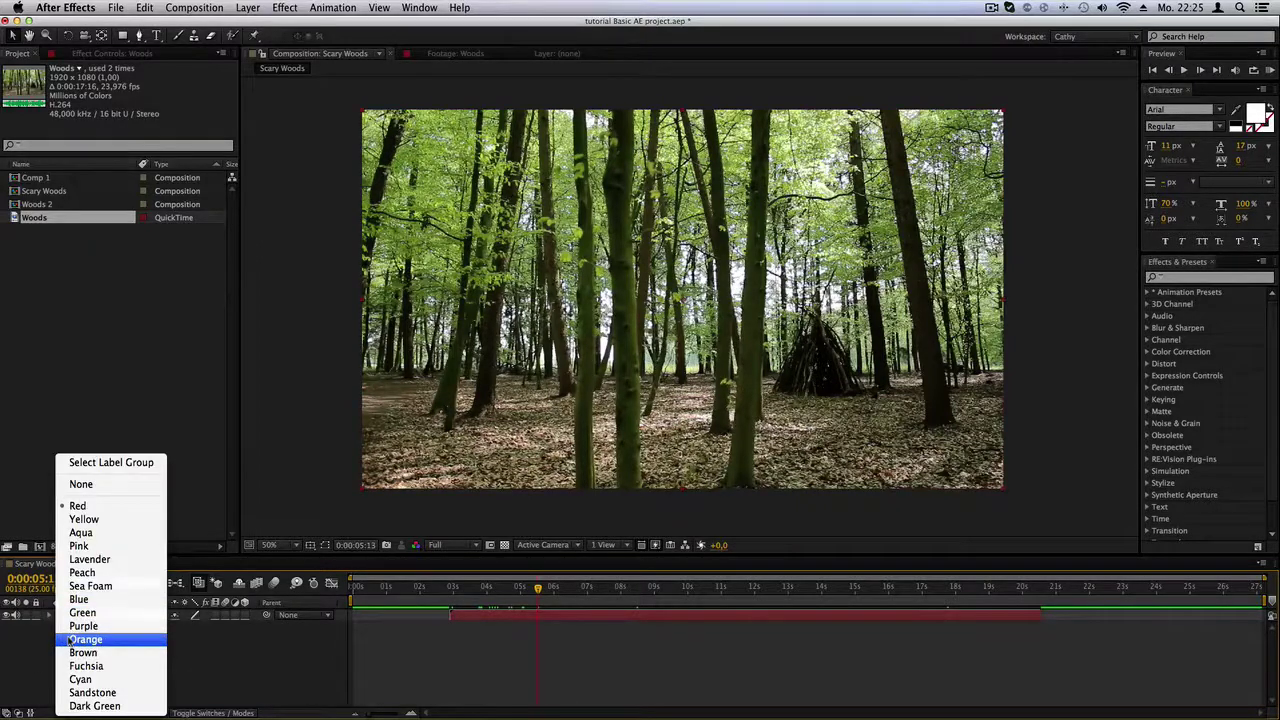
left_click(84, 519)
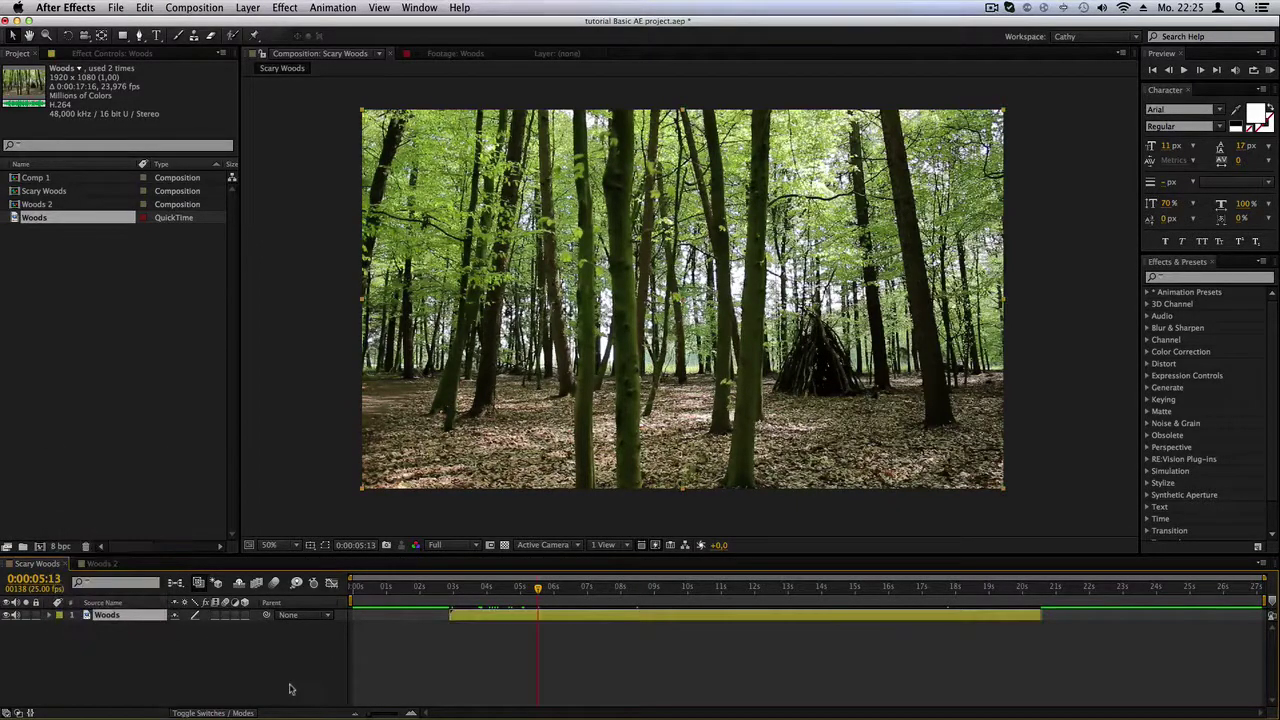
left_click(490, 624)
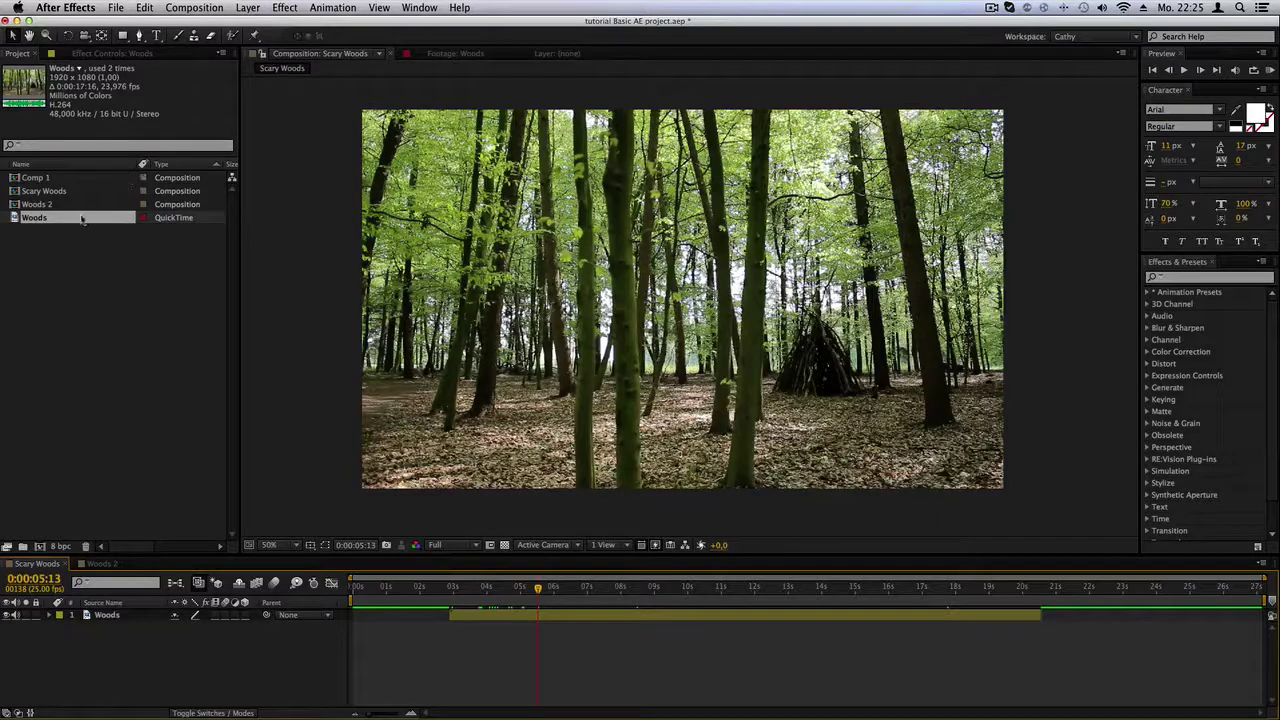
Select the first and third Woods layers together, try the Aqua label color, set both labels to Yellow and deselect
left_click(99, 361)
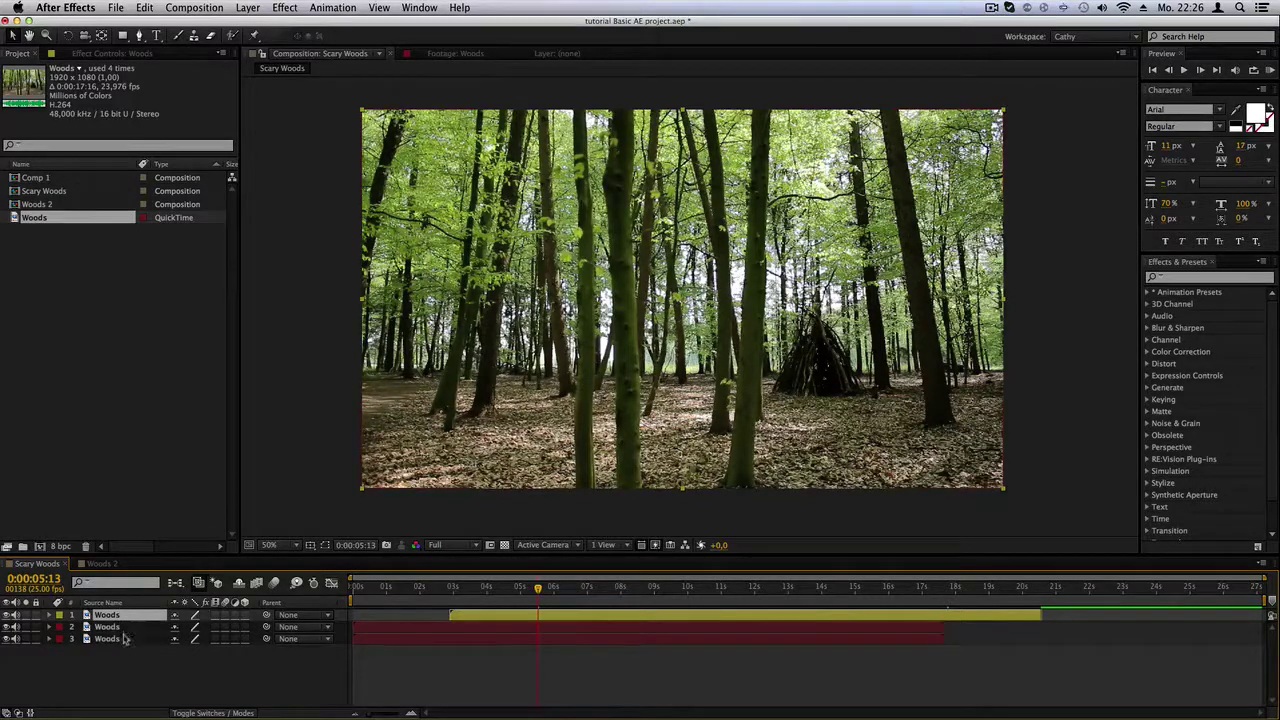
left_click(125, 639, "shift")
left_click(60, 639)
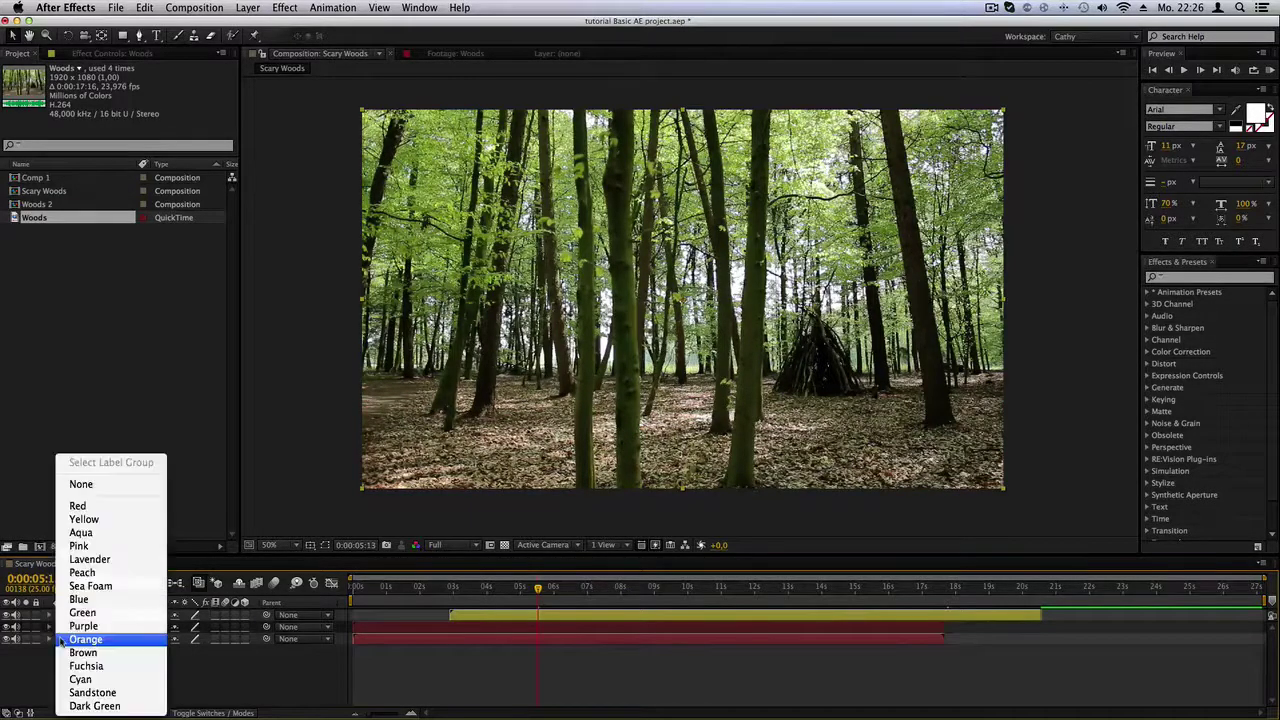
left_click(84, 532)
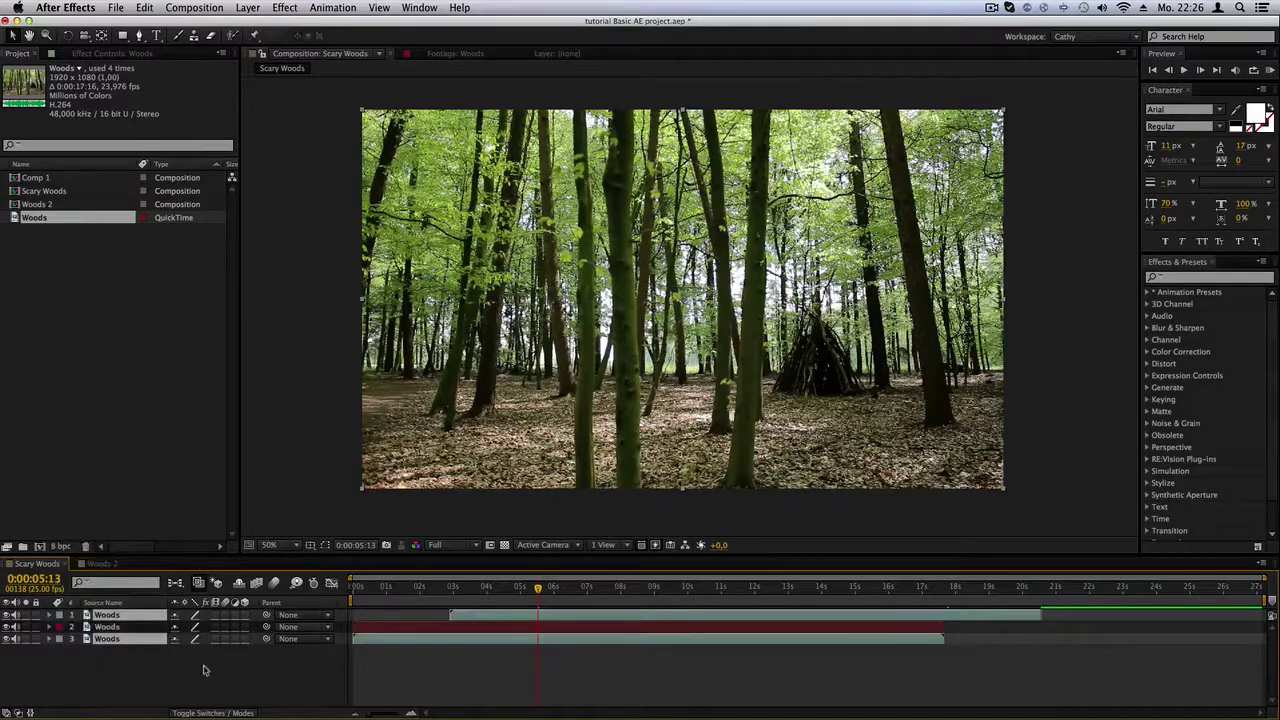
left_click(60, 640)
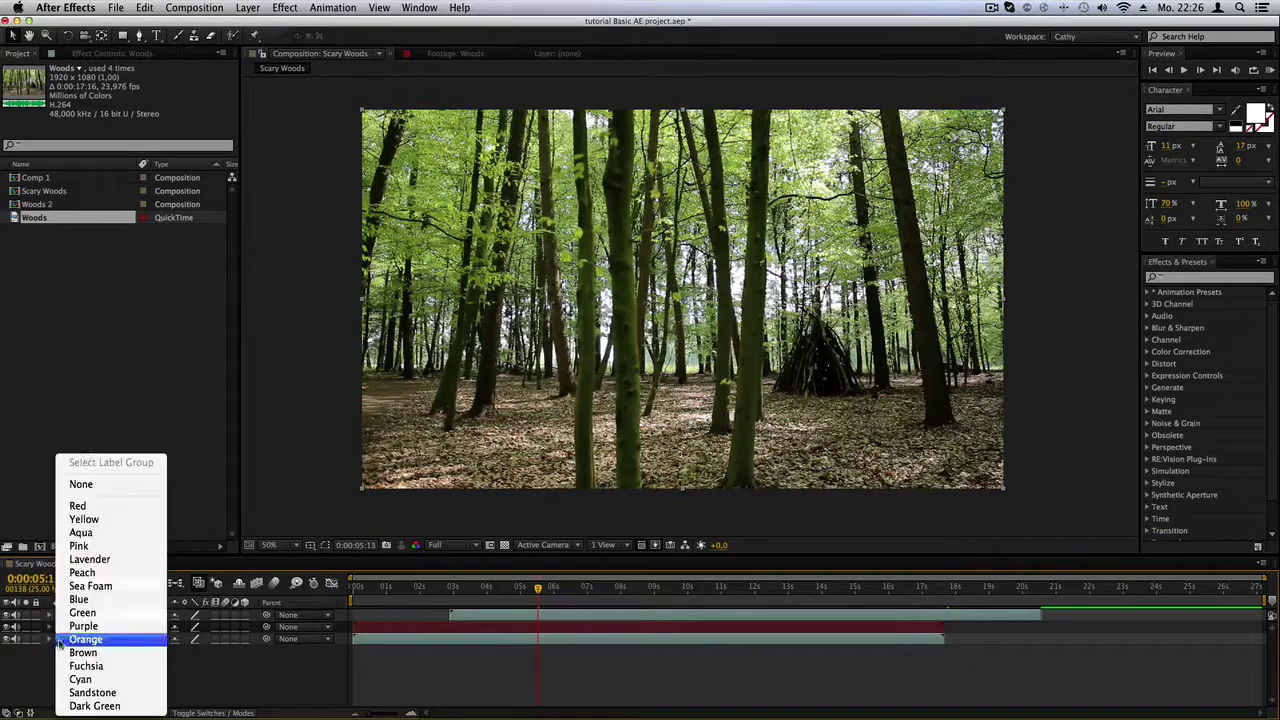
left_click(91, 522)
left_click(194, 686)
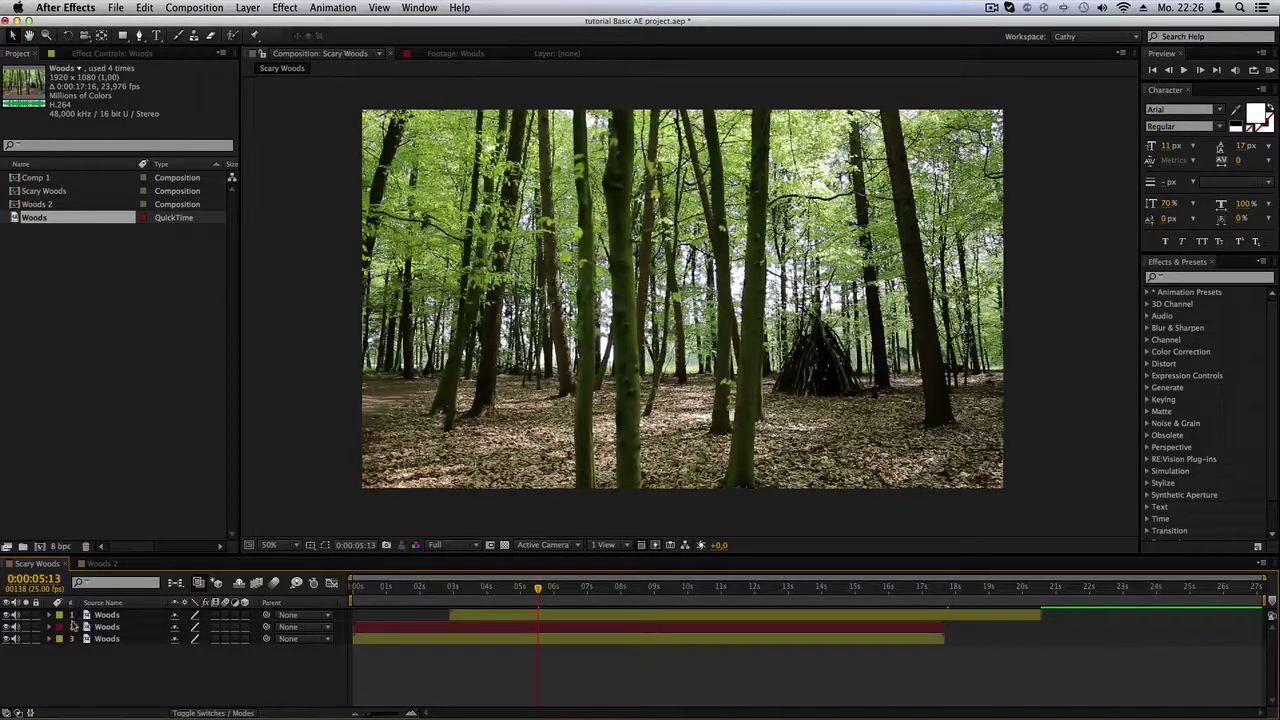
left_click(95, 639)
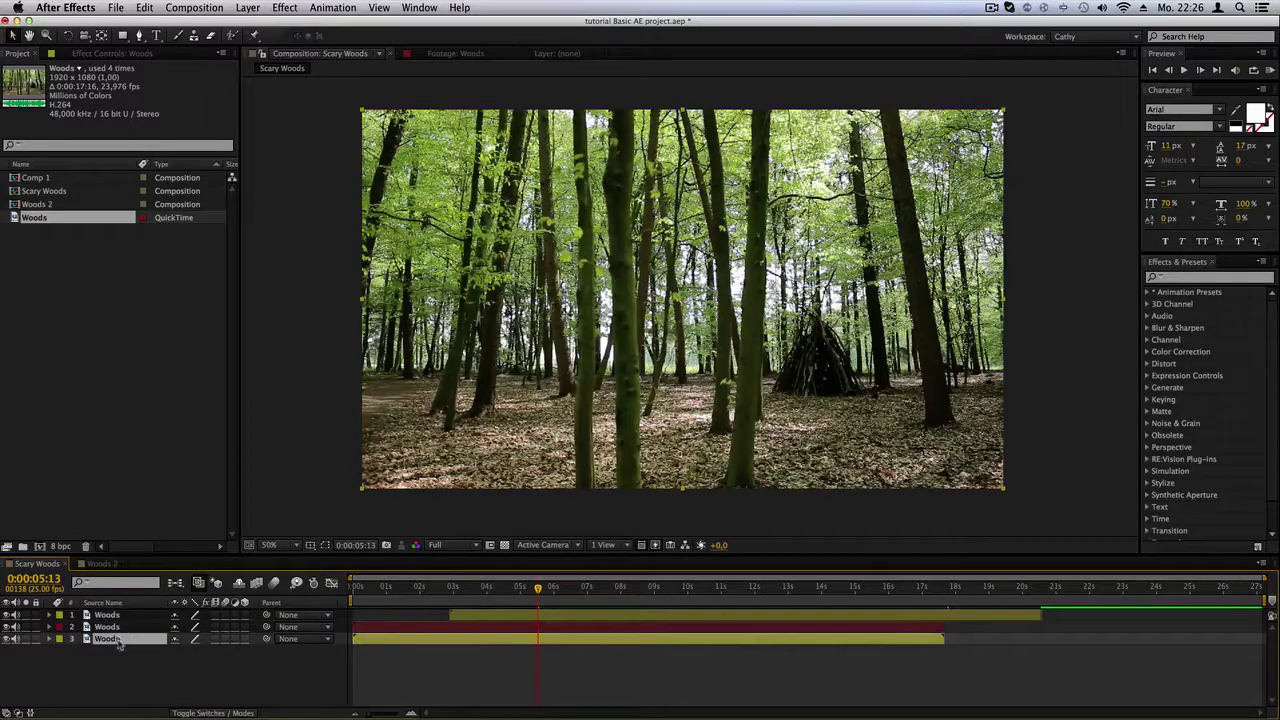
left_click_drag(131, 622, 70, 640)
left_click(150, 676)
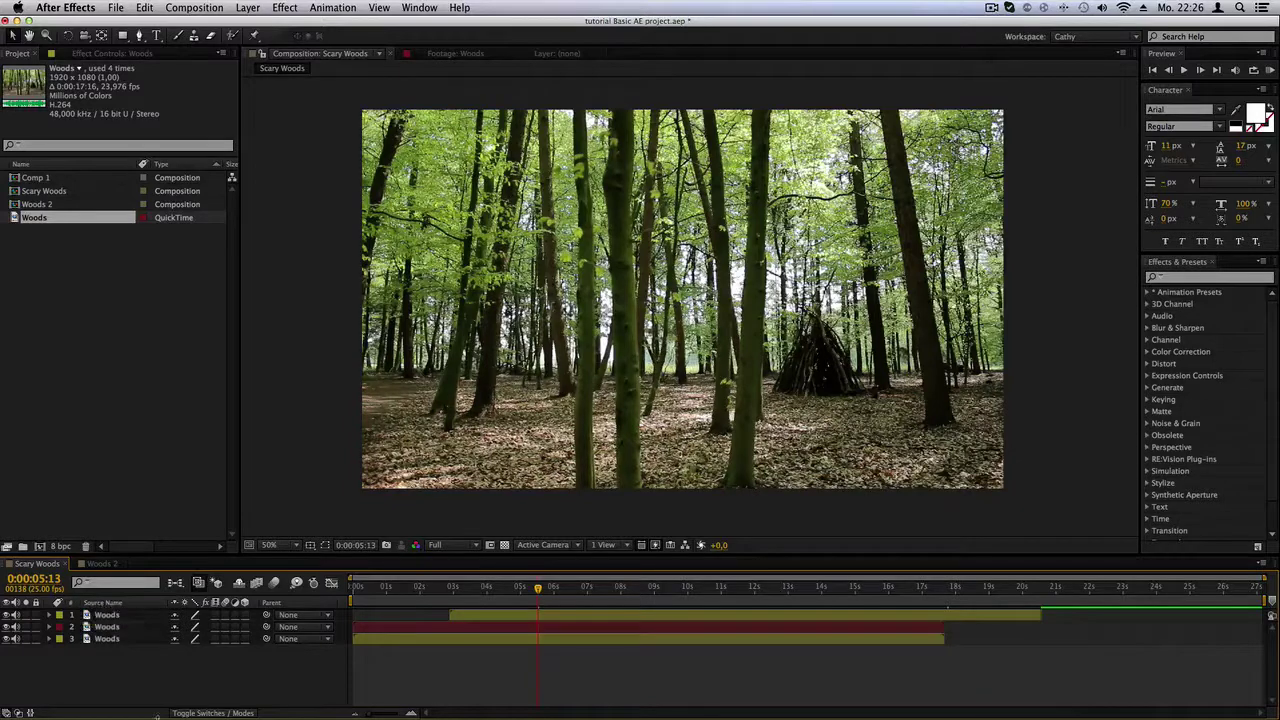
left_click(34, 270)
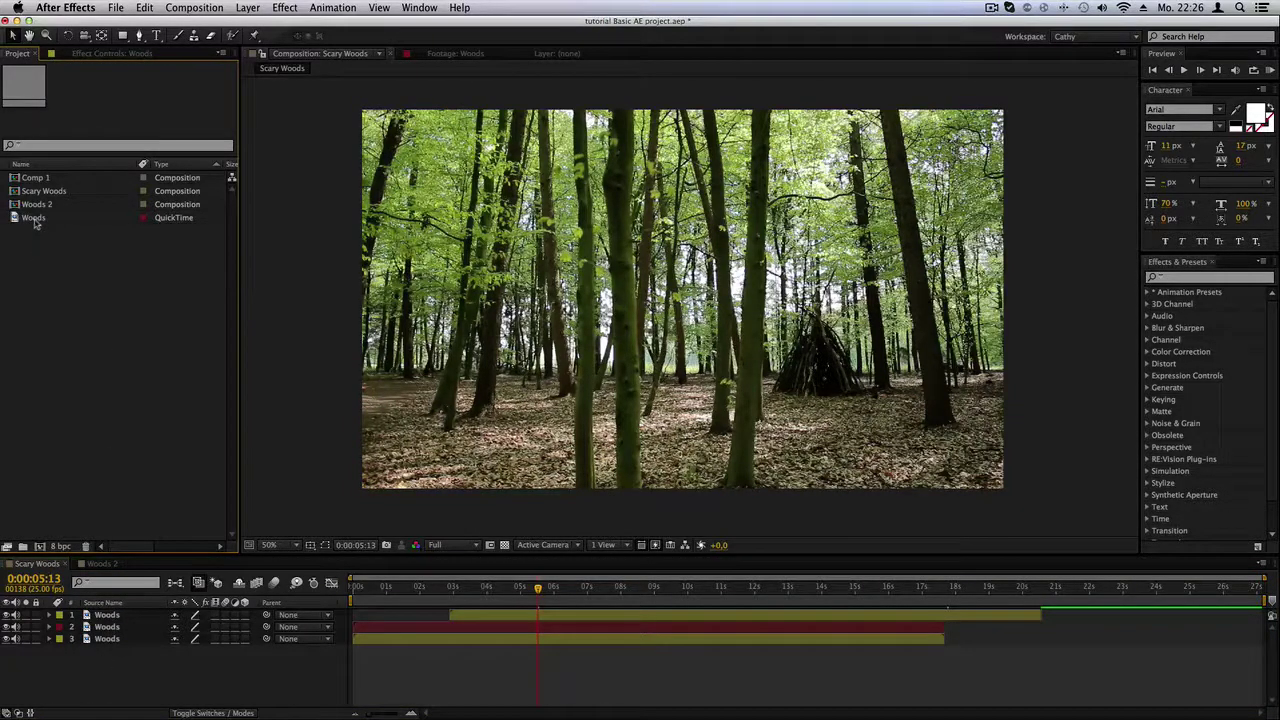
Switch the timeline's name column from source names to layer names
left_click(115, 603)
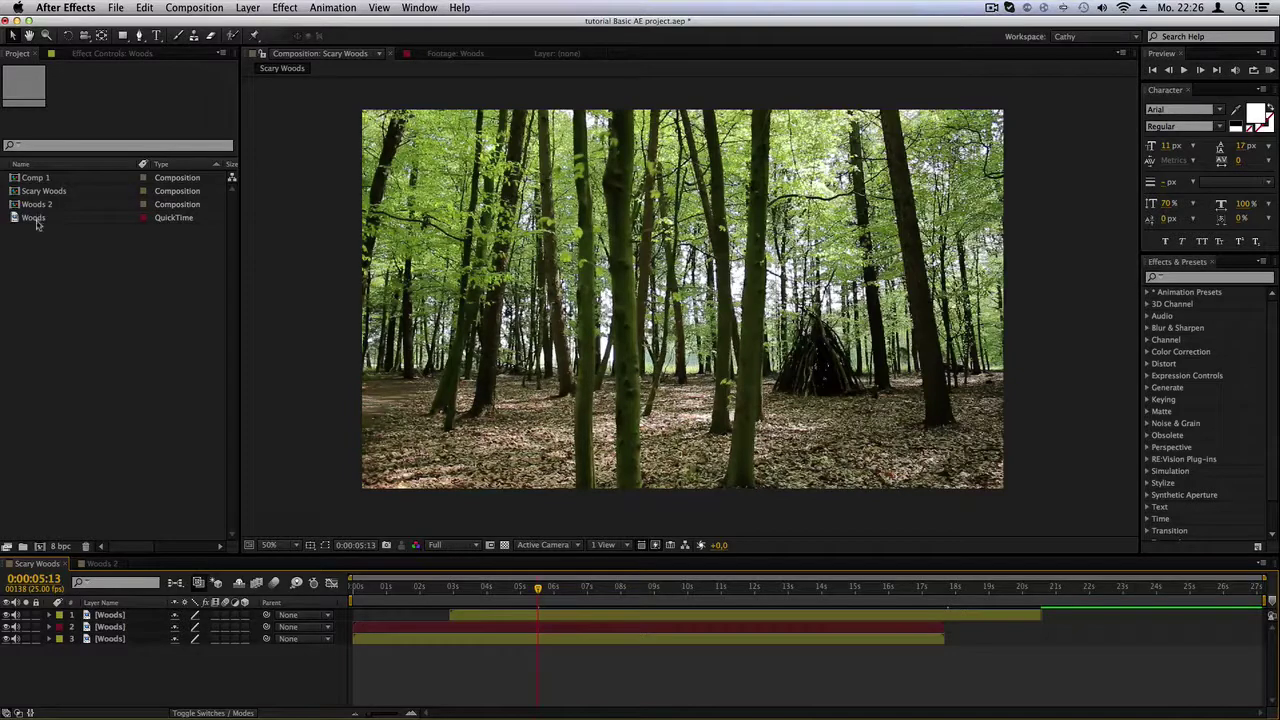
left_click(109, 462)
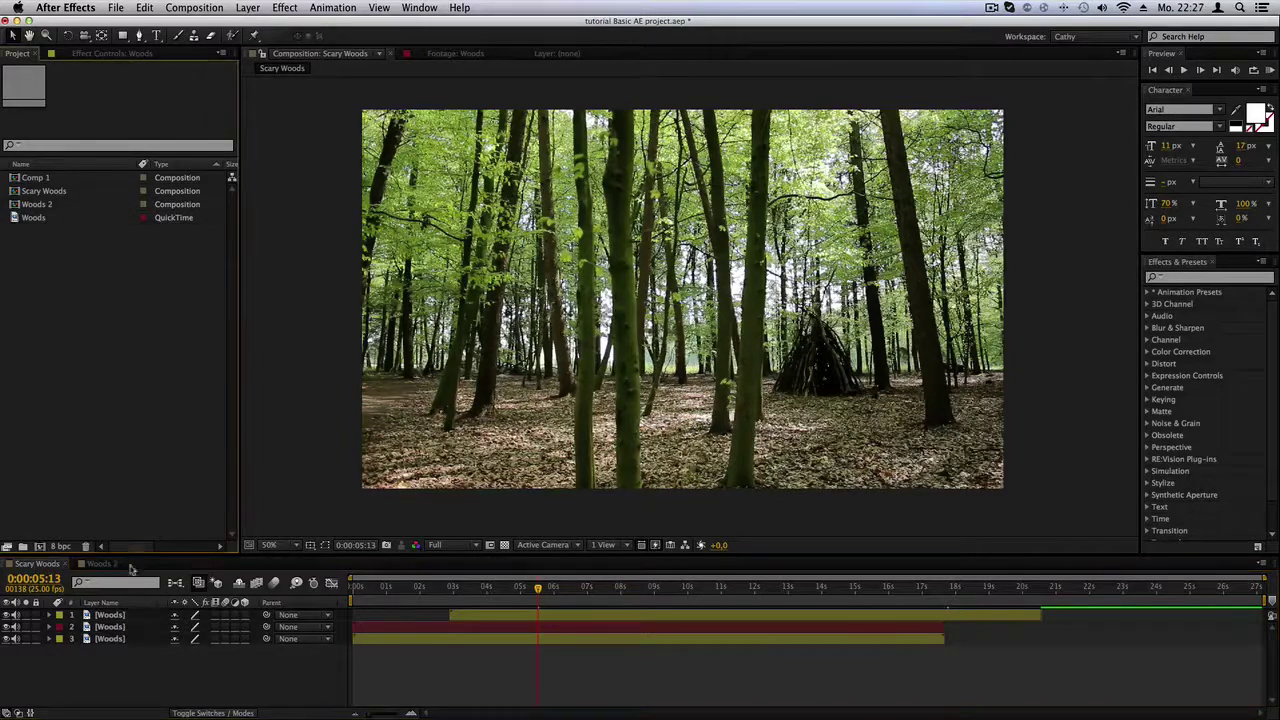
left_click(120, 665)
left_click(108, 639)
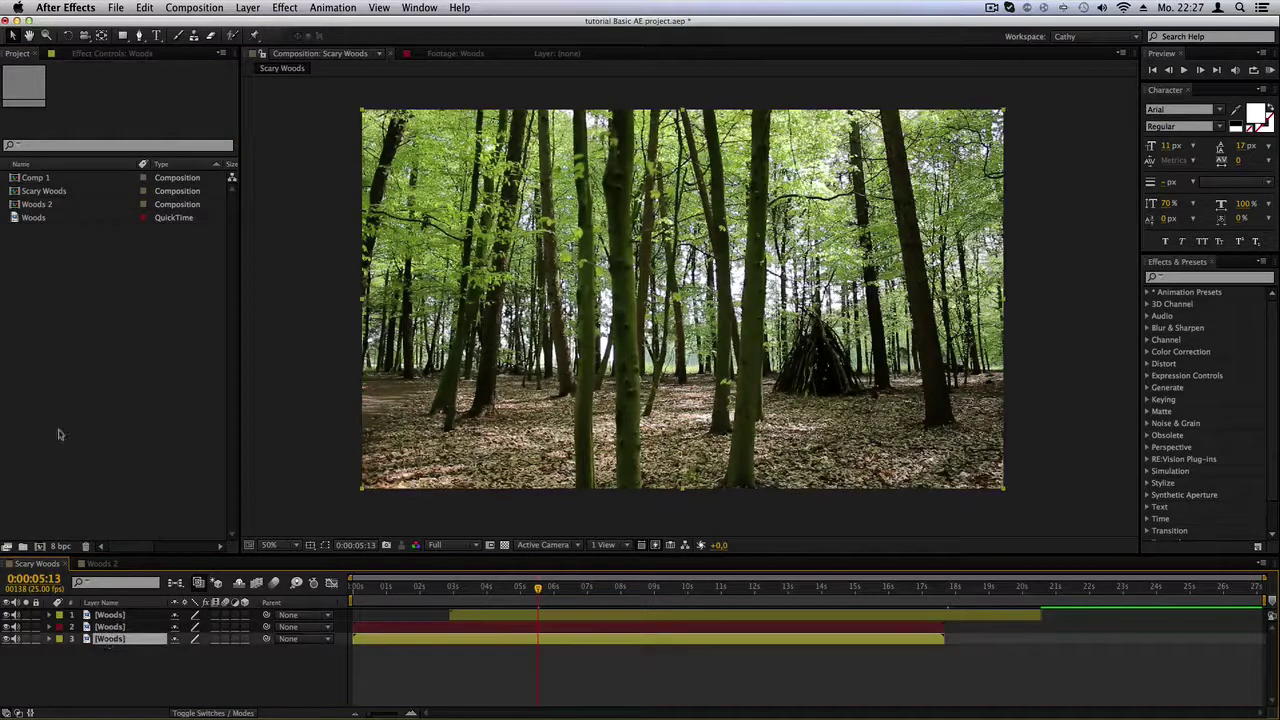
left_click(47, 400)
left_click(128, 671)
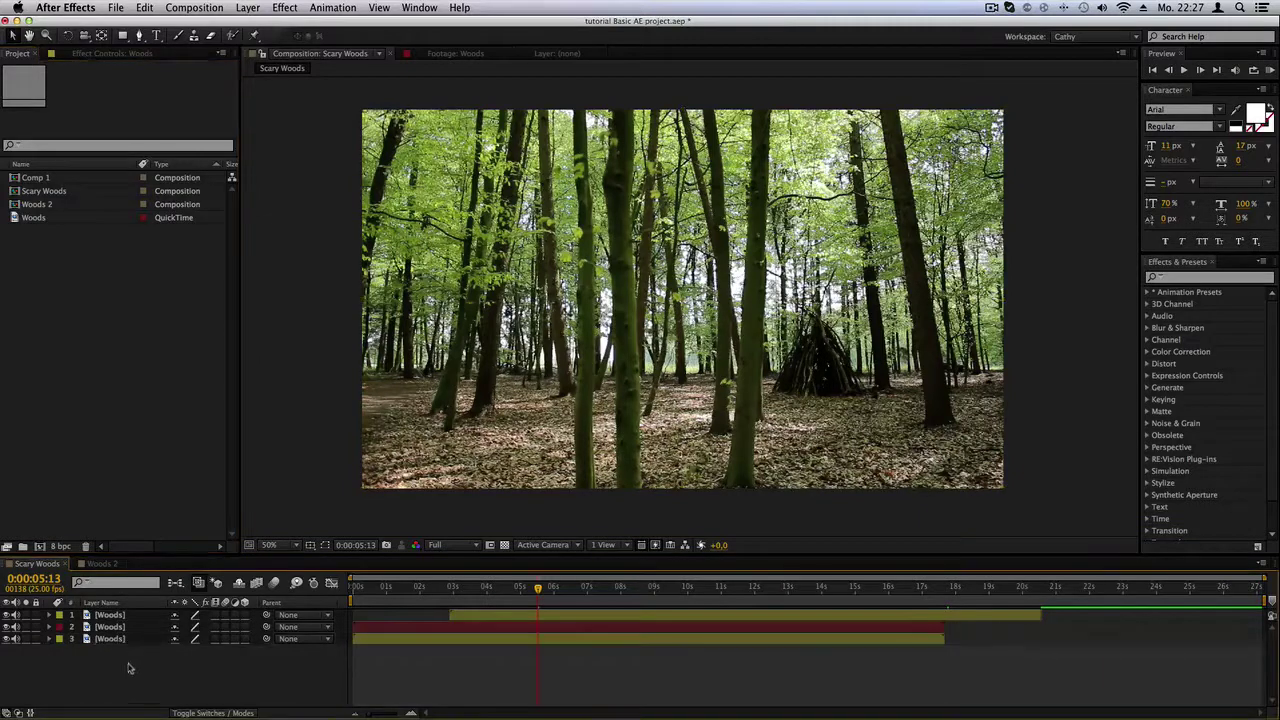
Rename the topmost Woods layer to KDKD and deselect it
left_click(114, 615)
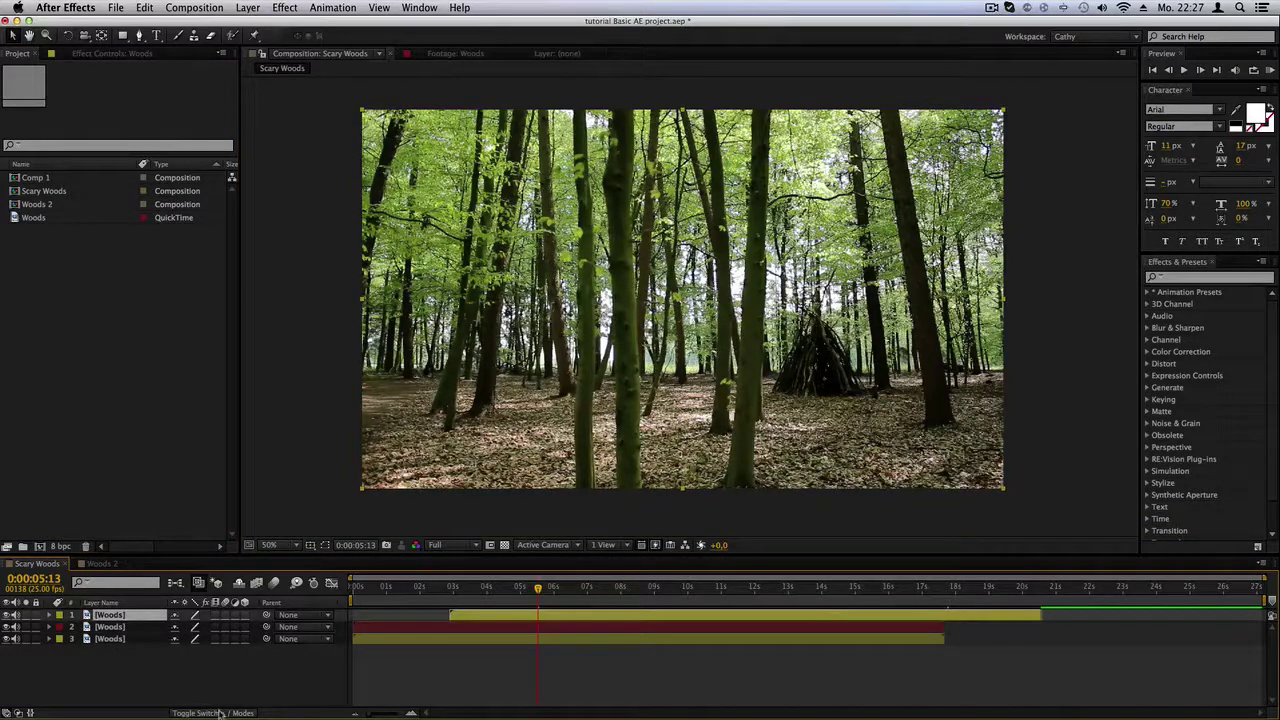
key("Return")
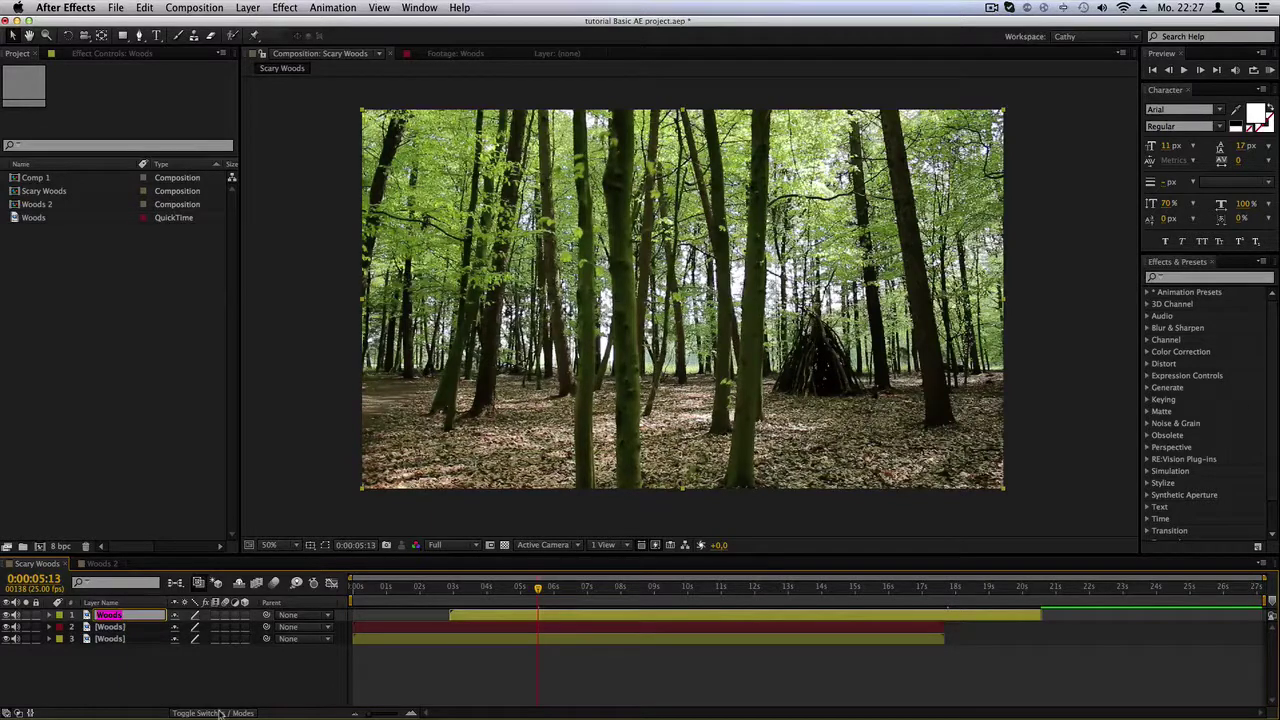
type("KDKD")
key("Return")
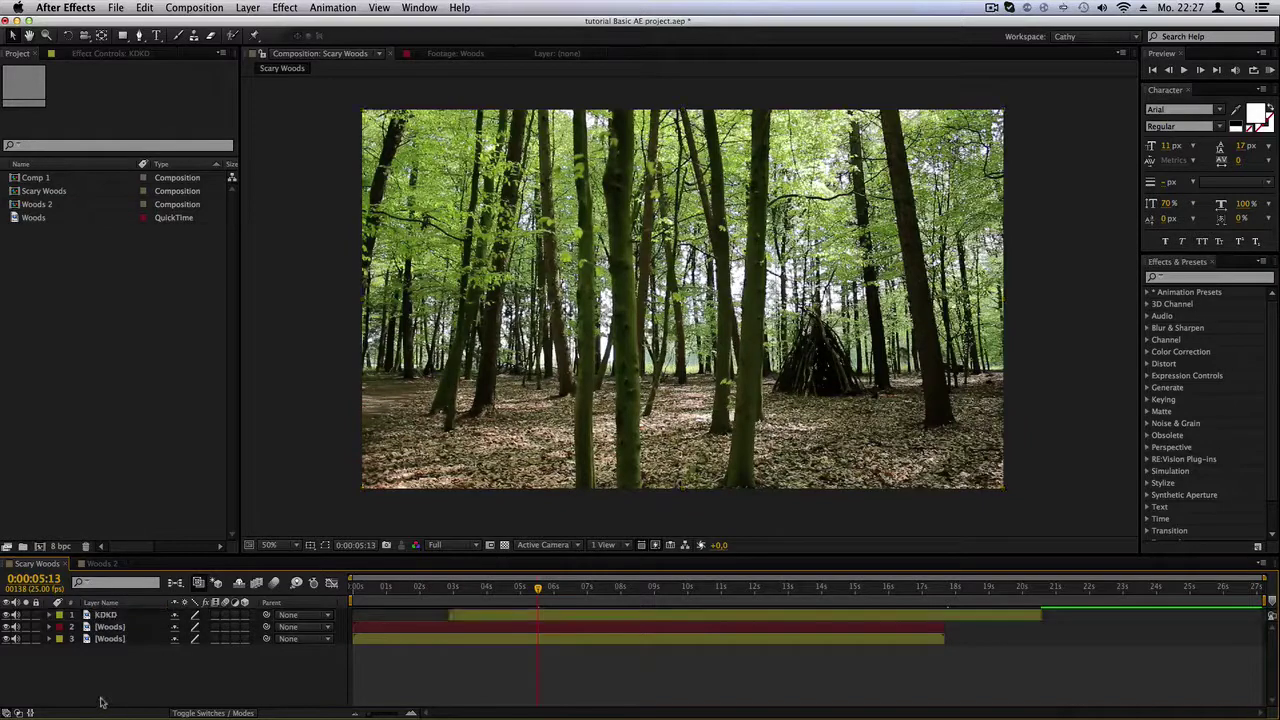
left_click(100, 700)
Select the KDKD layer and switch the timeline's name column back to source names
left_click(120, 614)
left_click(124, 616, "super")
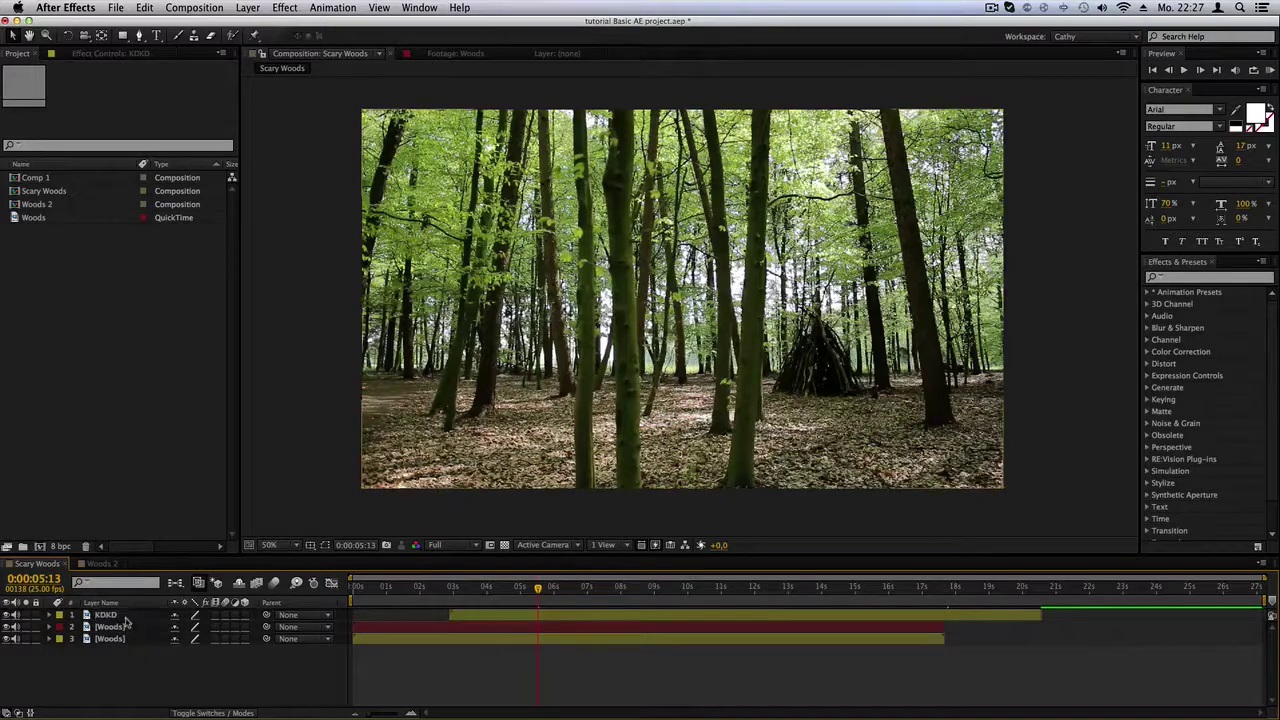
left_click(126, 616)
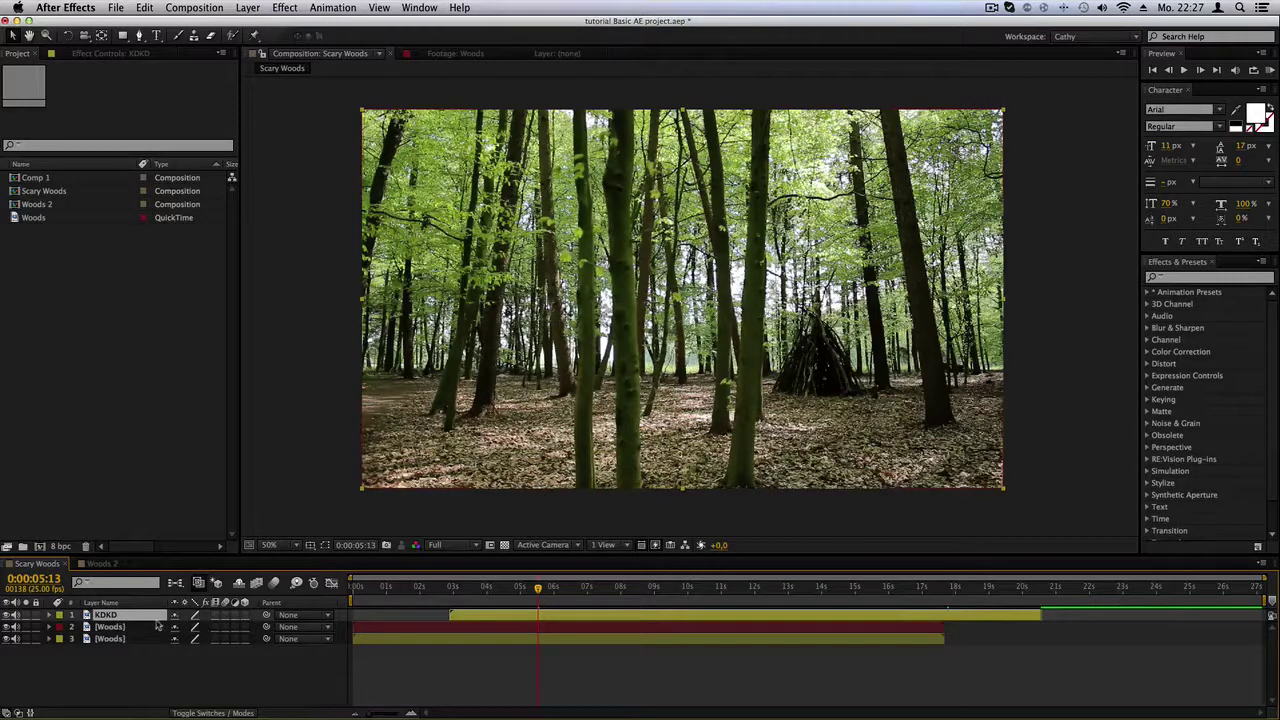
key("Return")
left_click(150, 639)
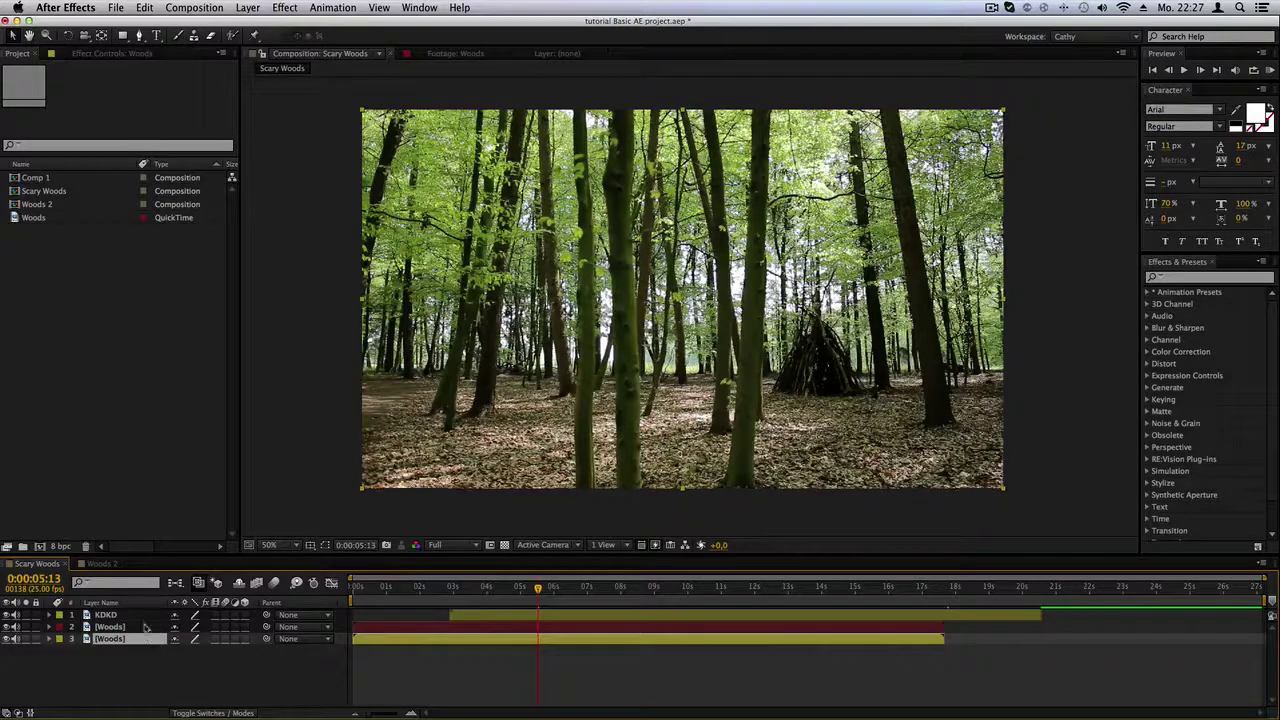
left_click(147, 617)
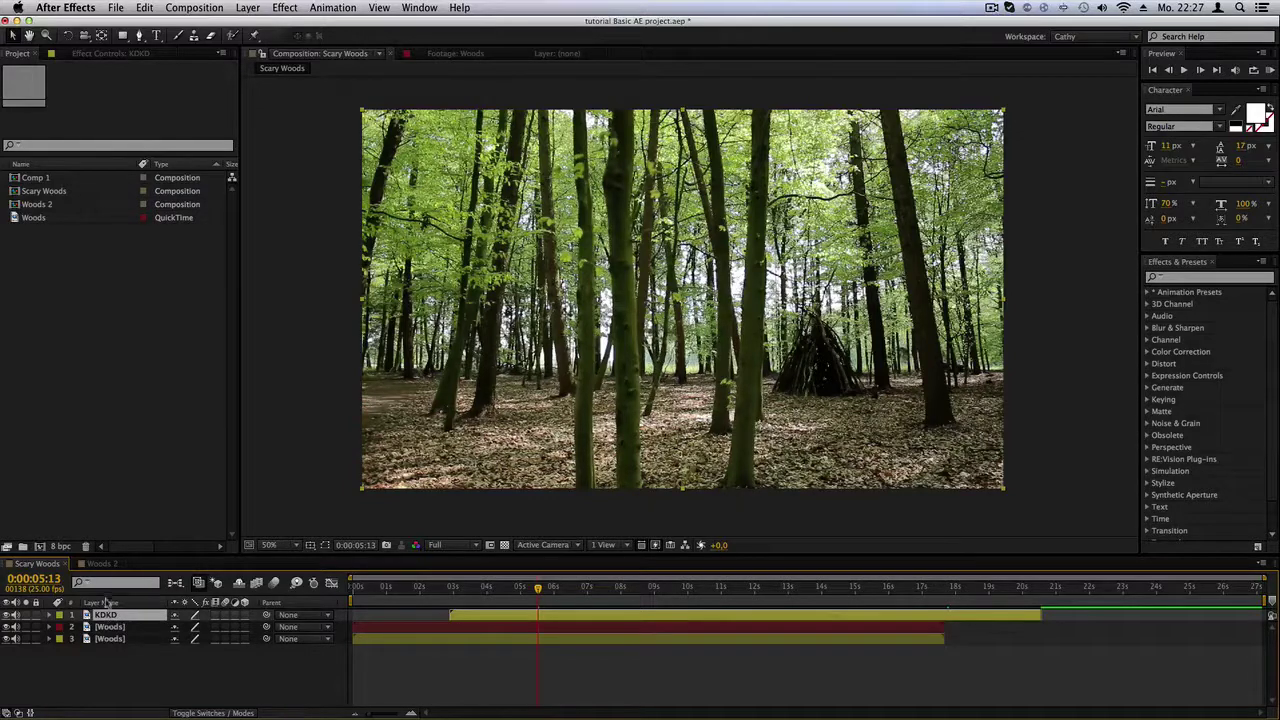
left_click(104, 603)
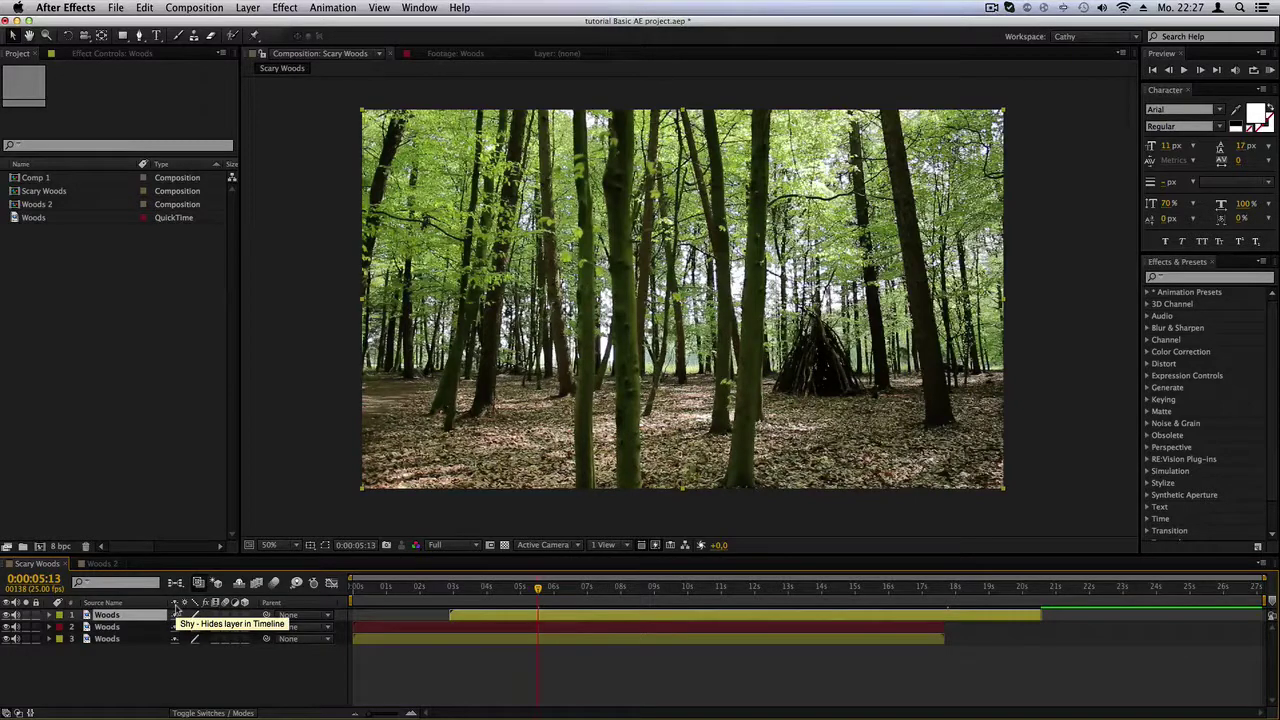
Hide the lower two Woods layers from the timeline as shy layers, and show them again
left_click(102, 630)
left_click(105, 638)
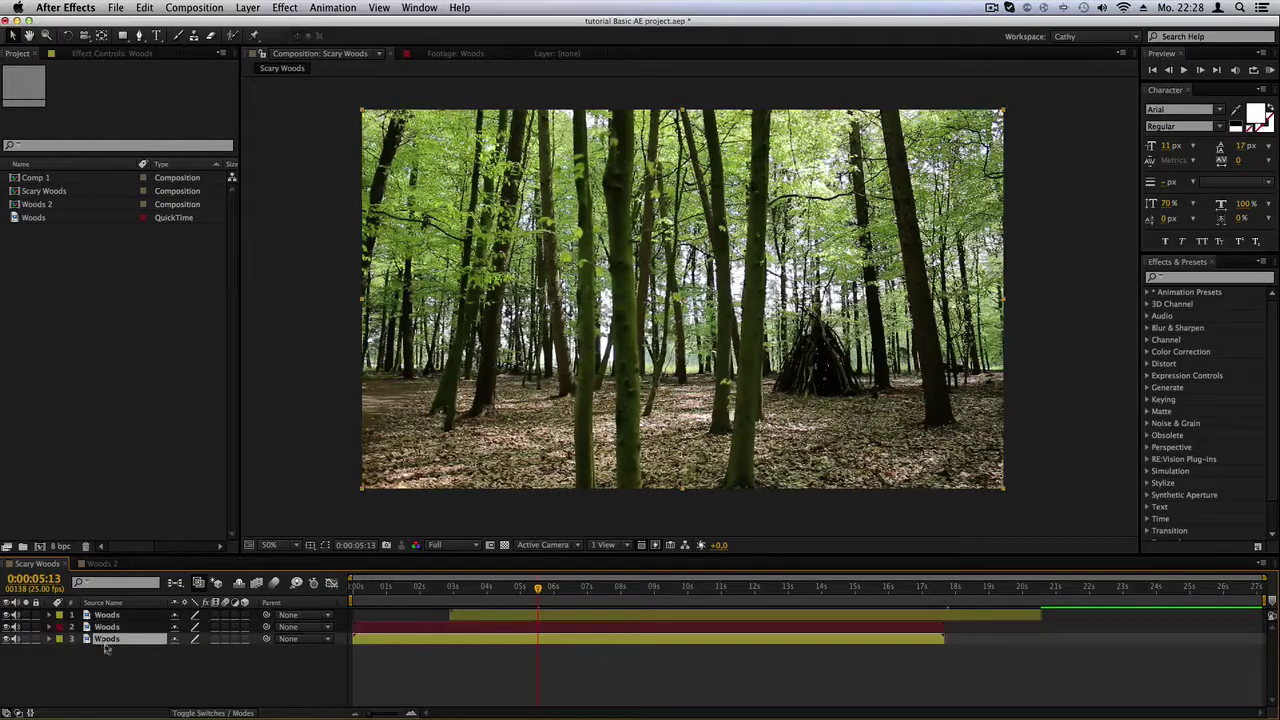
left_click(160, 660)
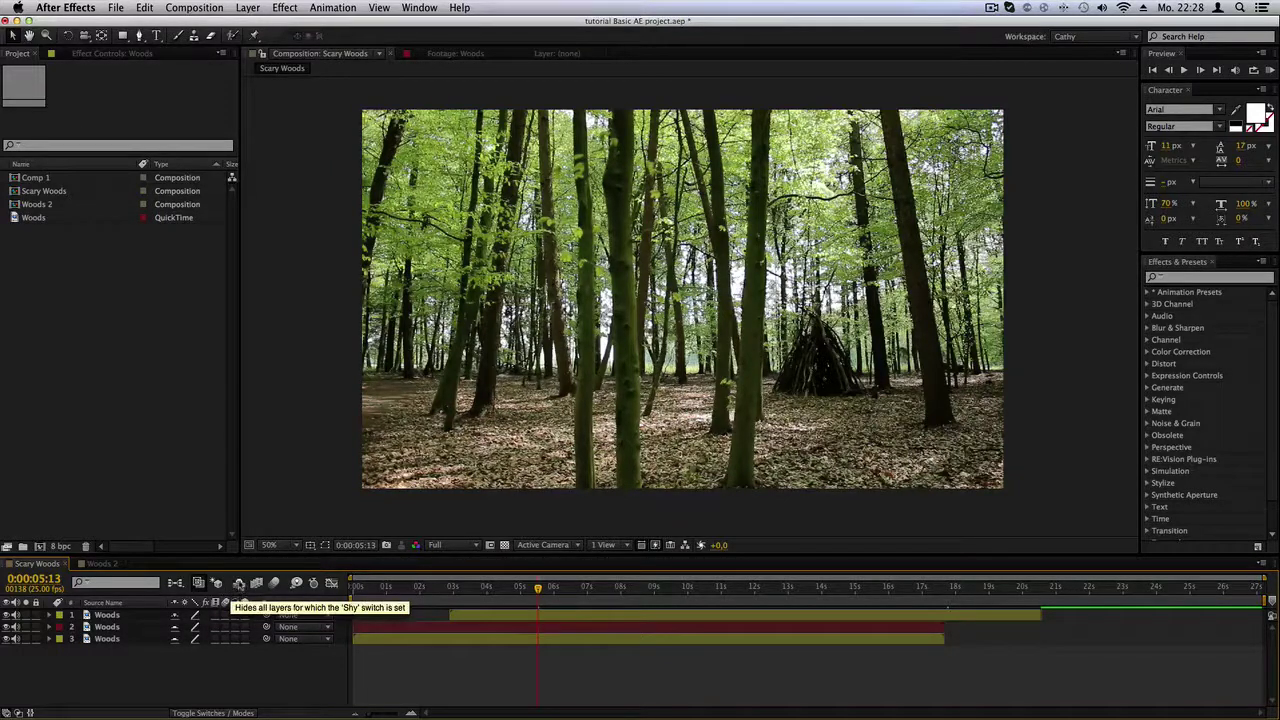
left_click(239, 583)
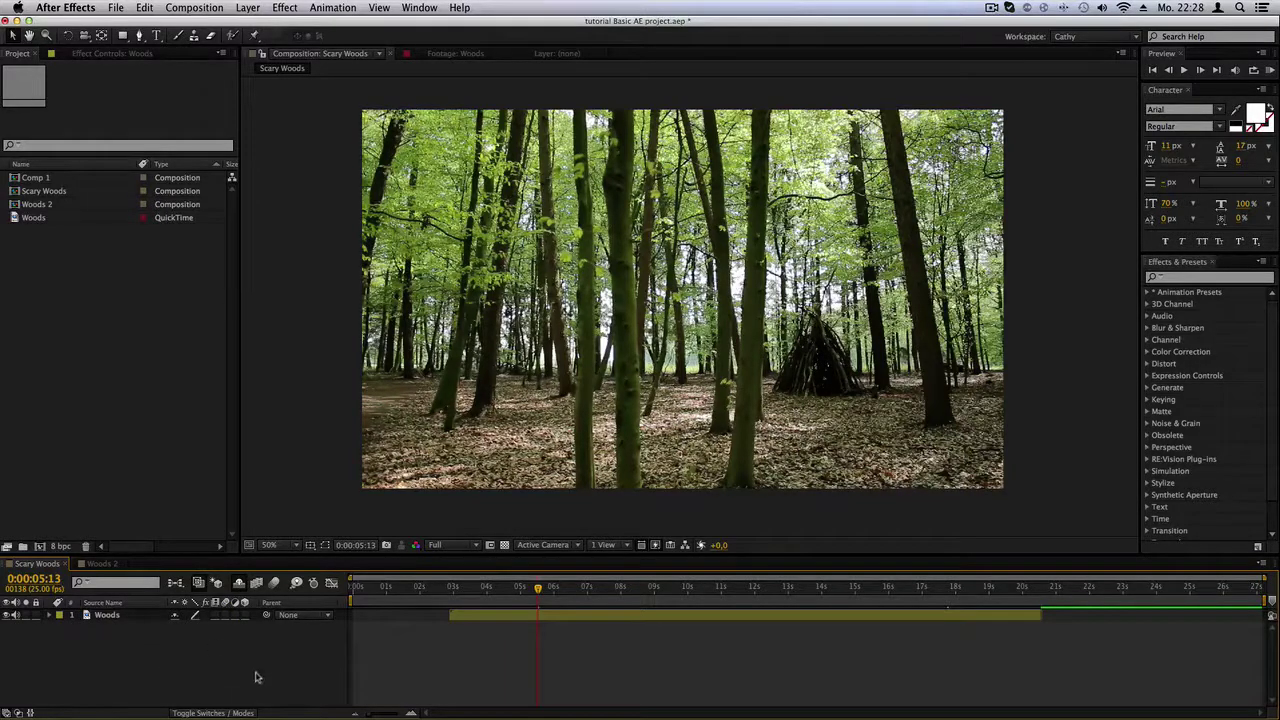
left_click(230, 622)
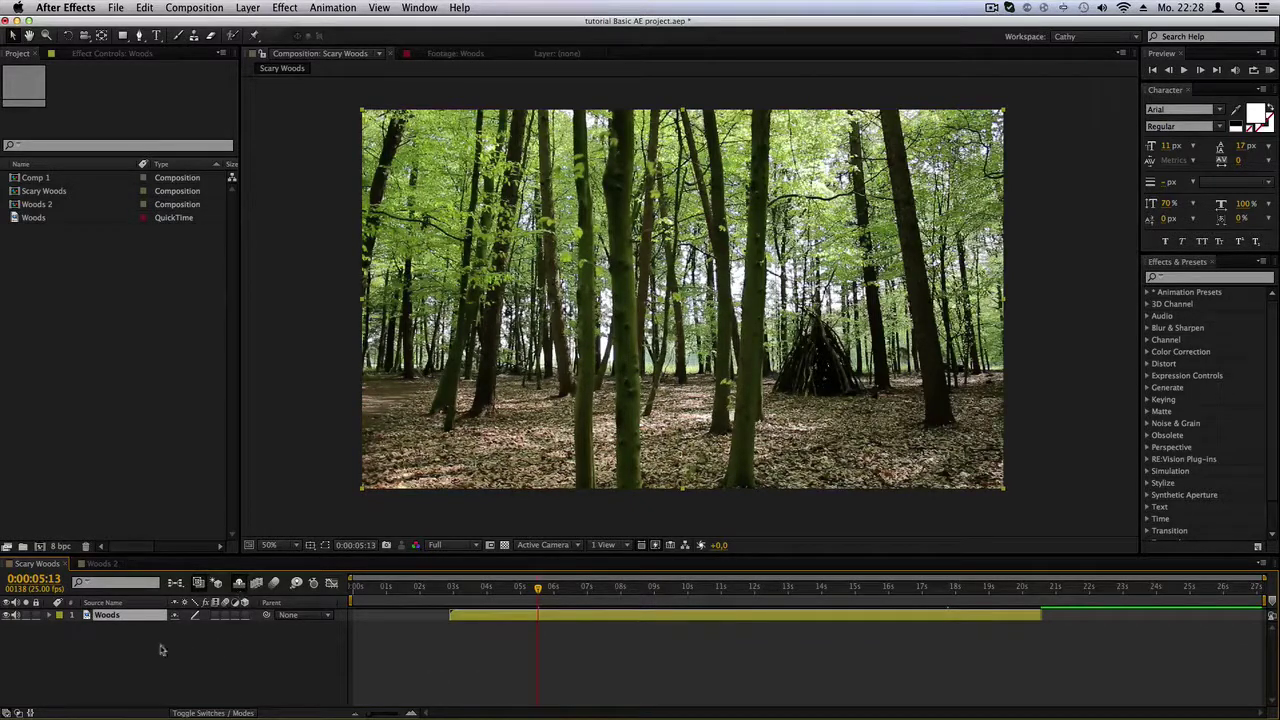
left_click(239, 584)
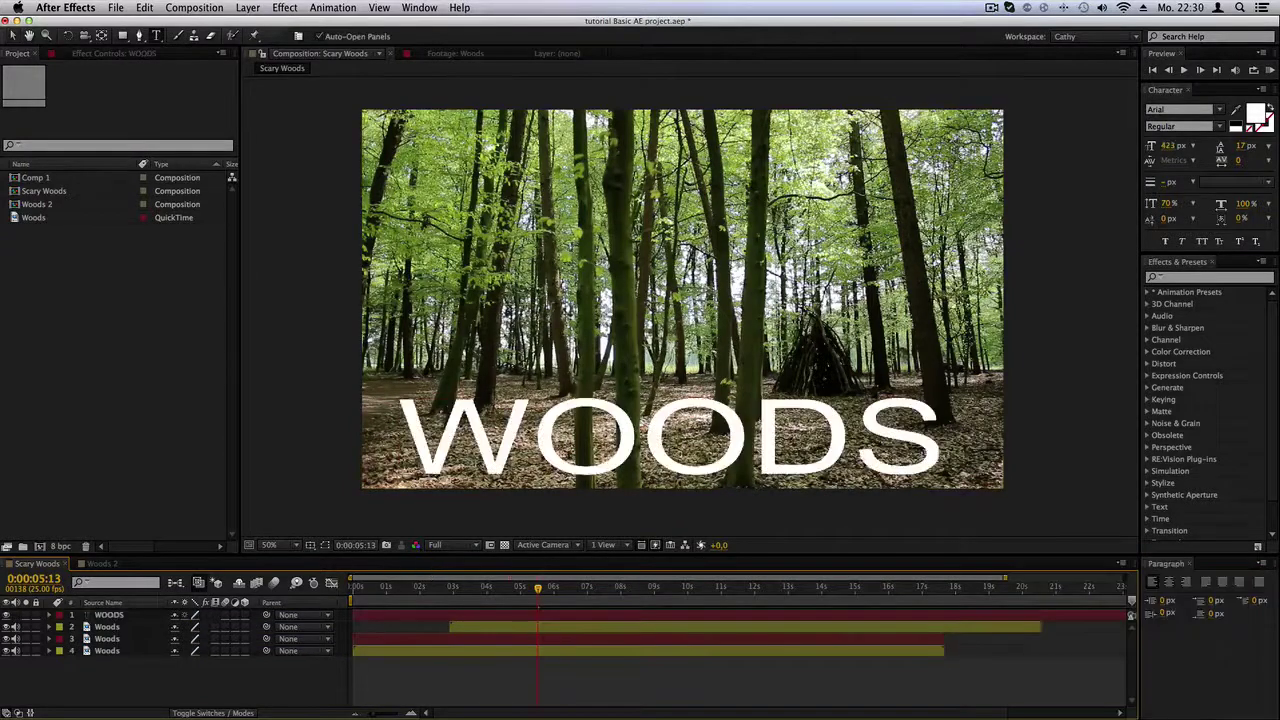
Switch the WOODS text layer to draft quality to examine its letter edges up close, and restore best quality
left_click(155, 615)
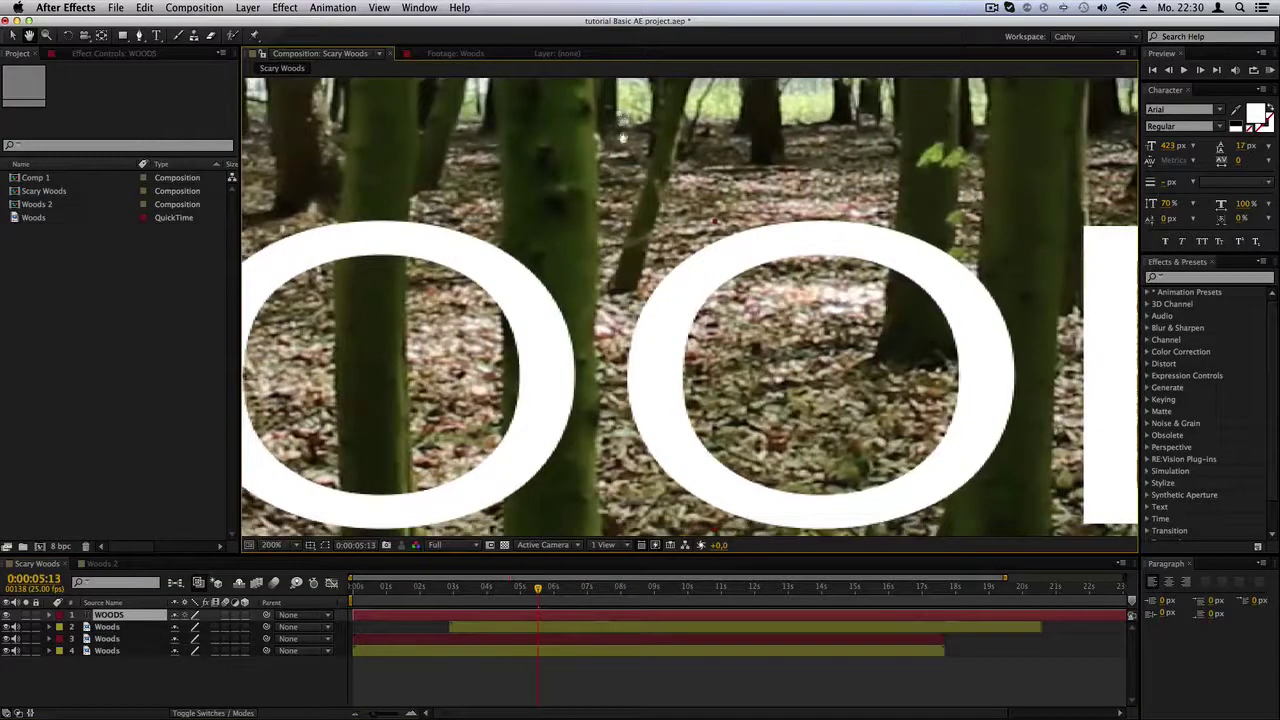
scroll(681, 252, "up", 1)
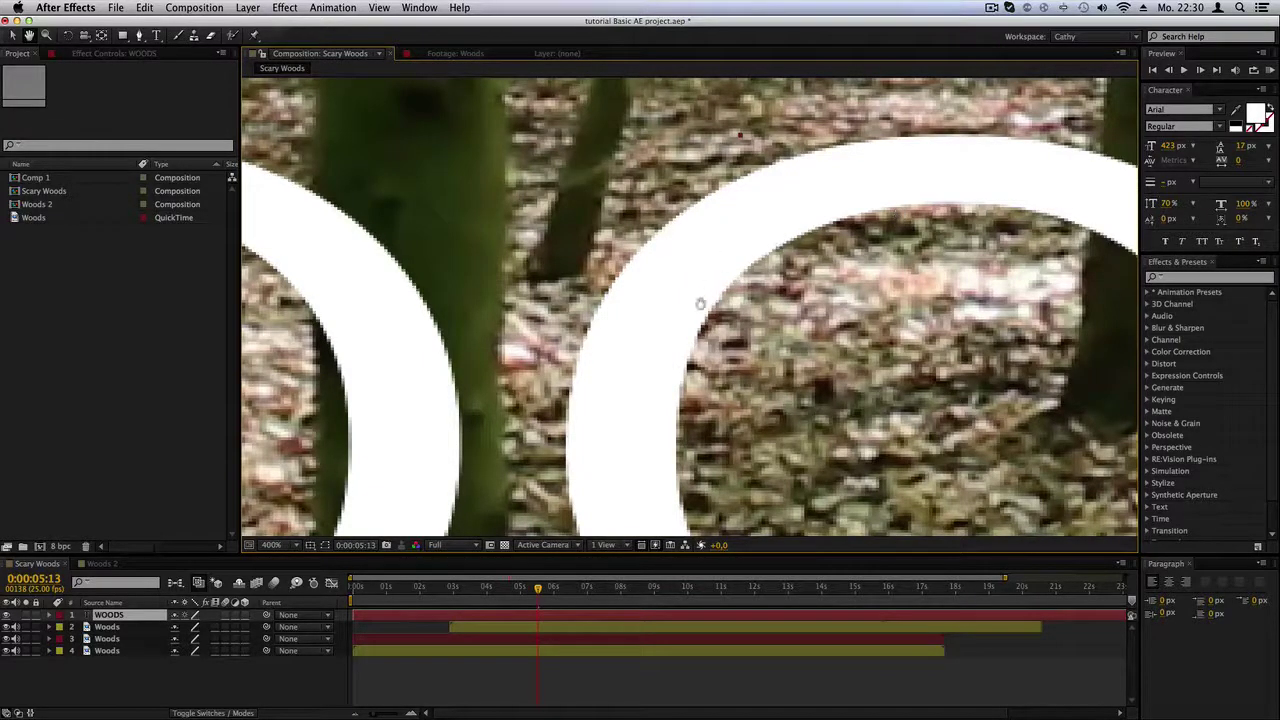
left_click_drag(659, 437, 467, 400)
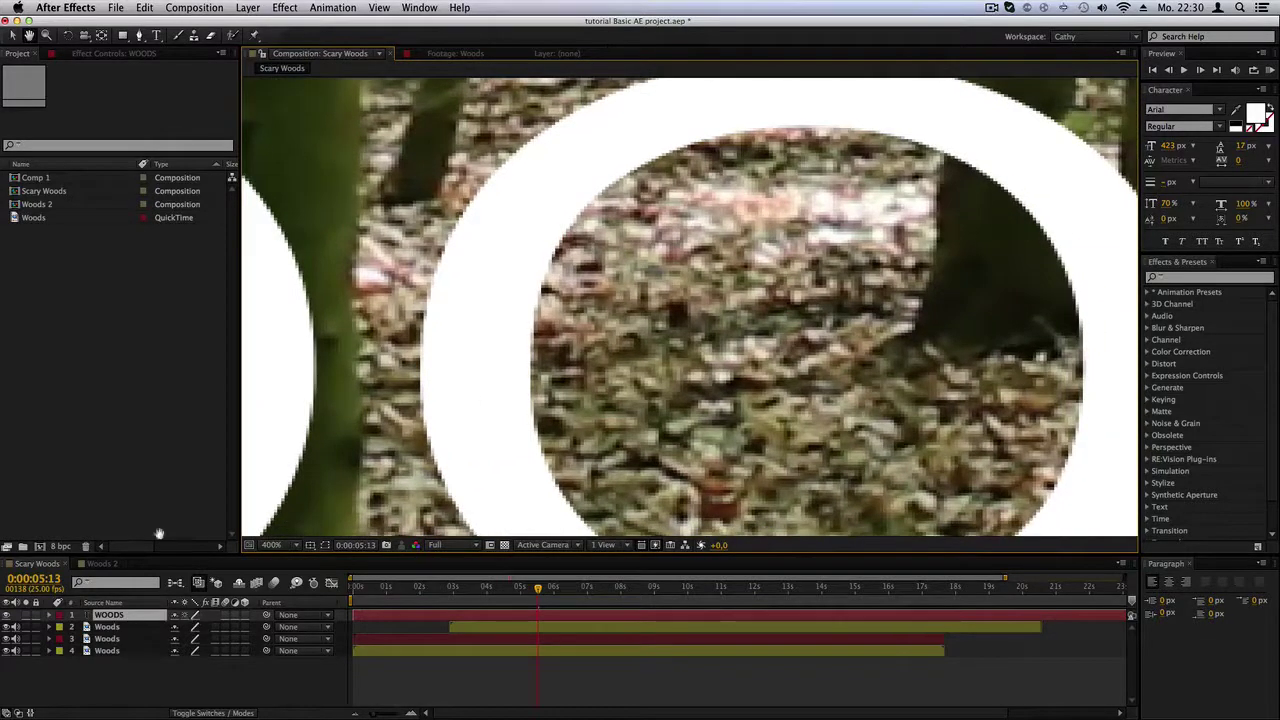
key("v")
left_click(196, 615)
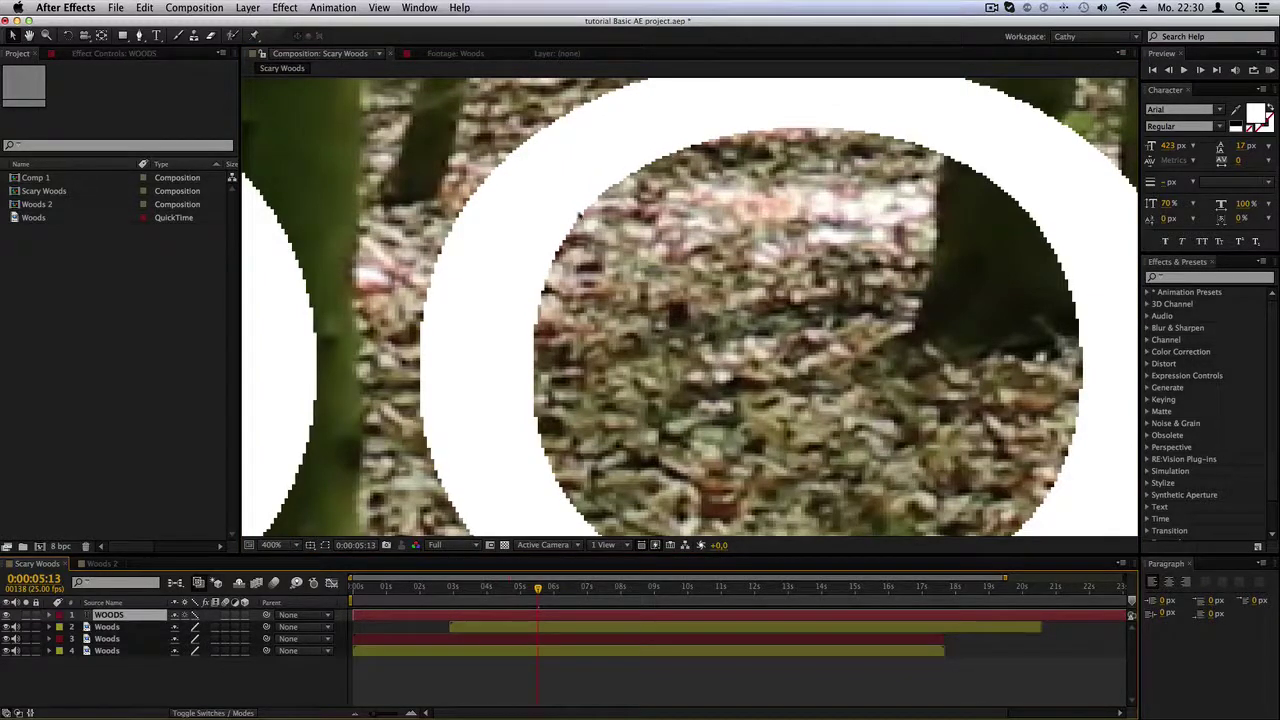
left_click(196, 616)
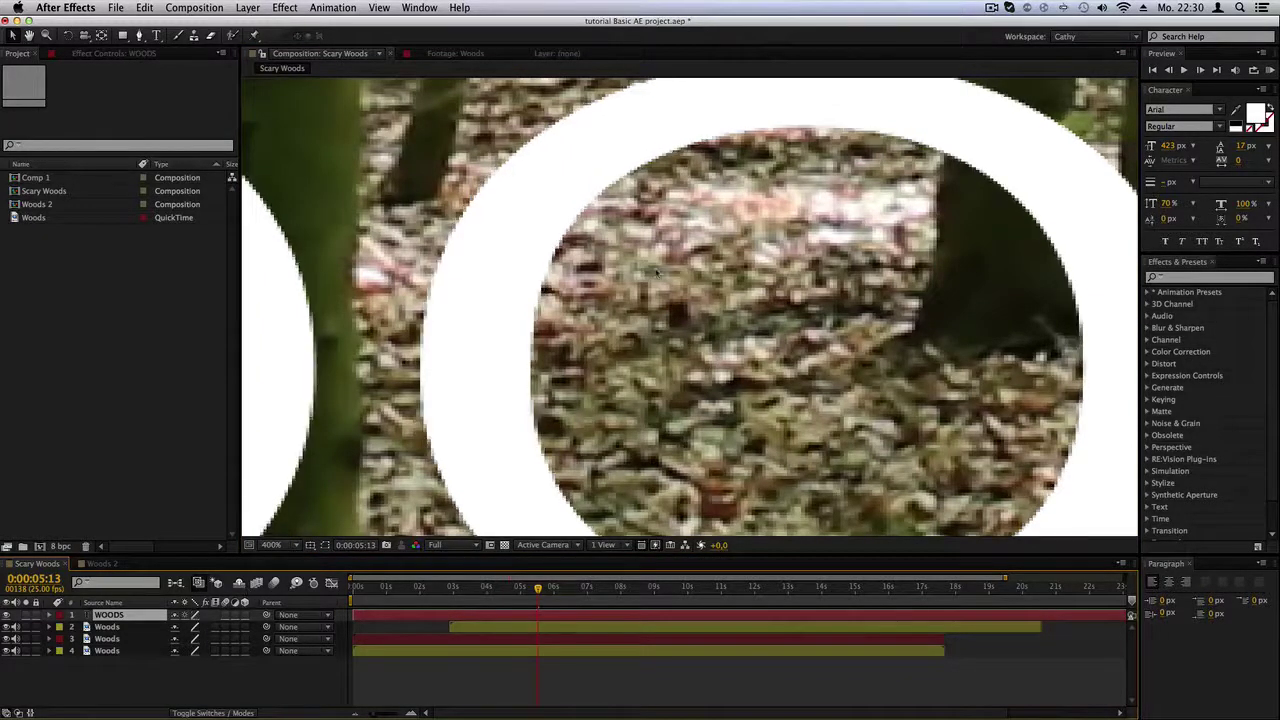
Set all four layers in the timeline back to best quality
scroll(560, 278, "down", 2)
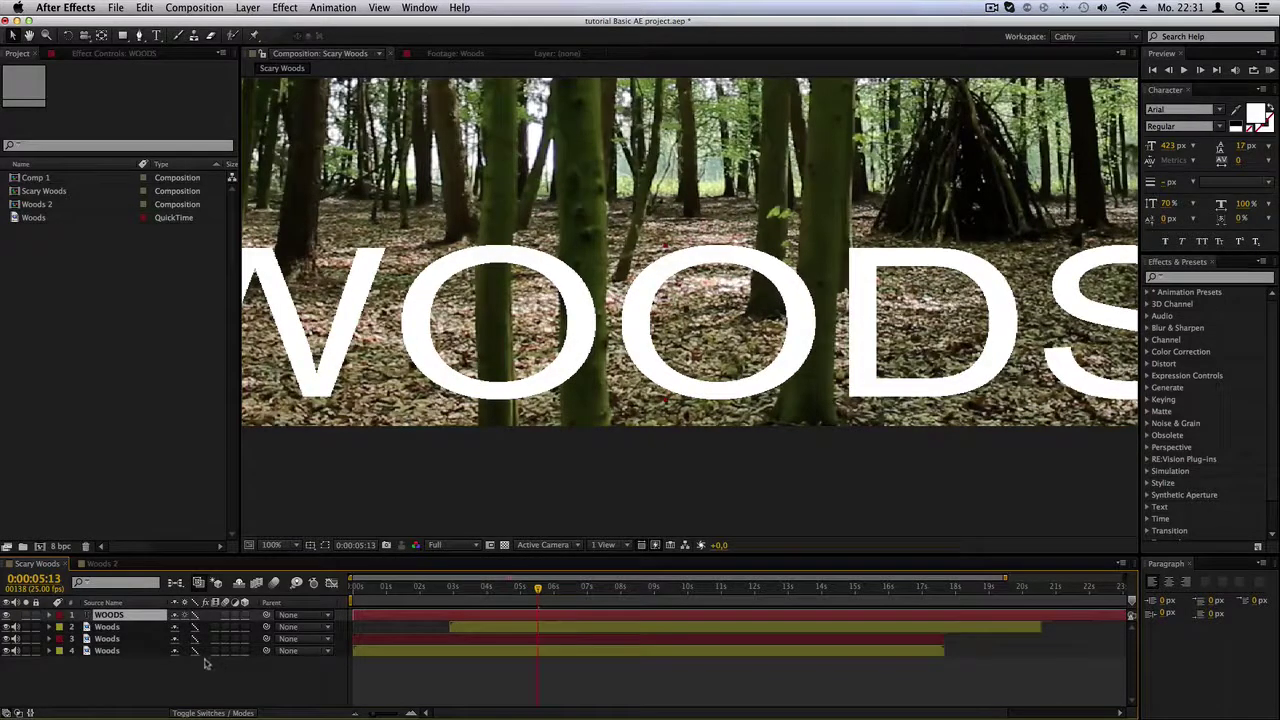
left_click_drag(195, 651, 196, 614)
scroll(410, 374, "down", 1)
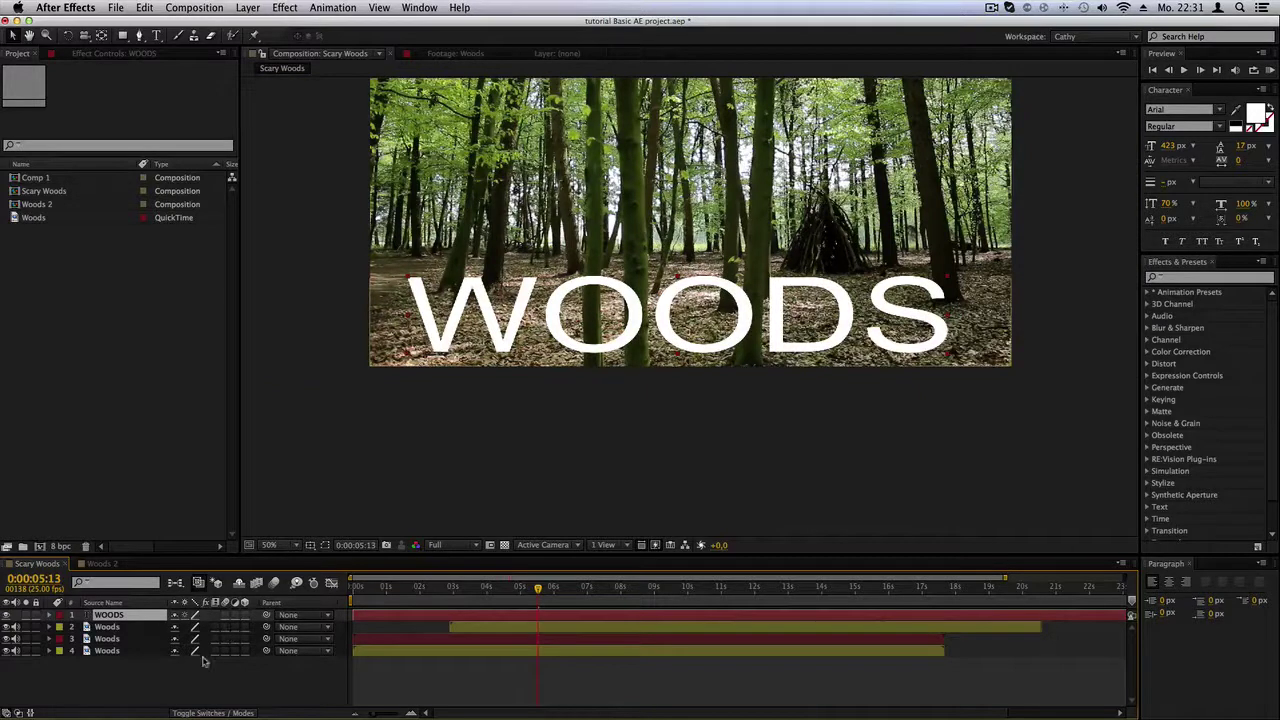
Apply the Brightness & Contrast color correction effect to the Woods layer directly below the WOODS text layer
left_click(118, 627)
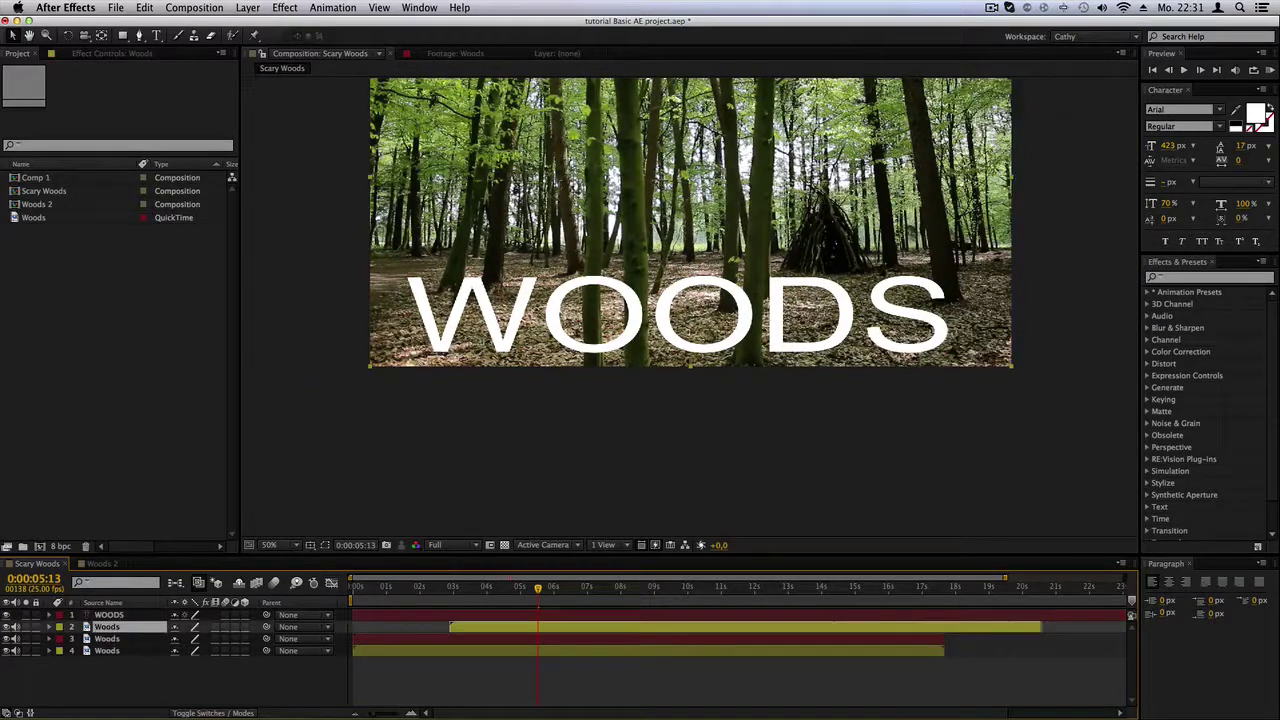
left_click(1148, 352)
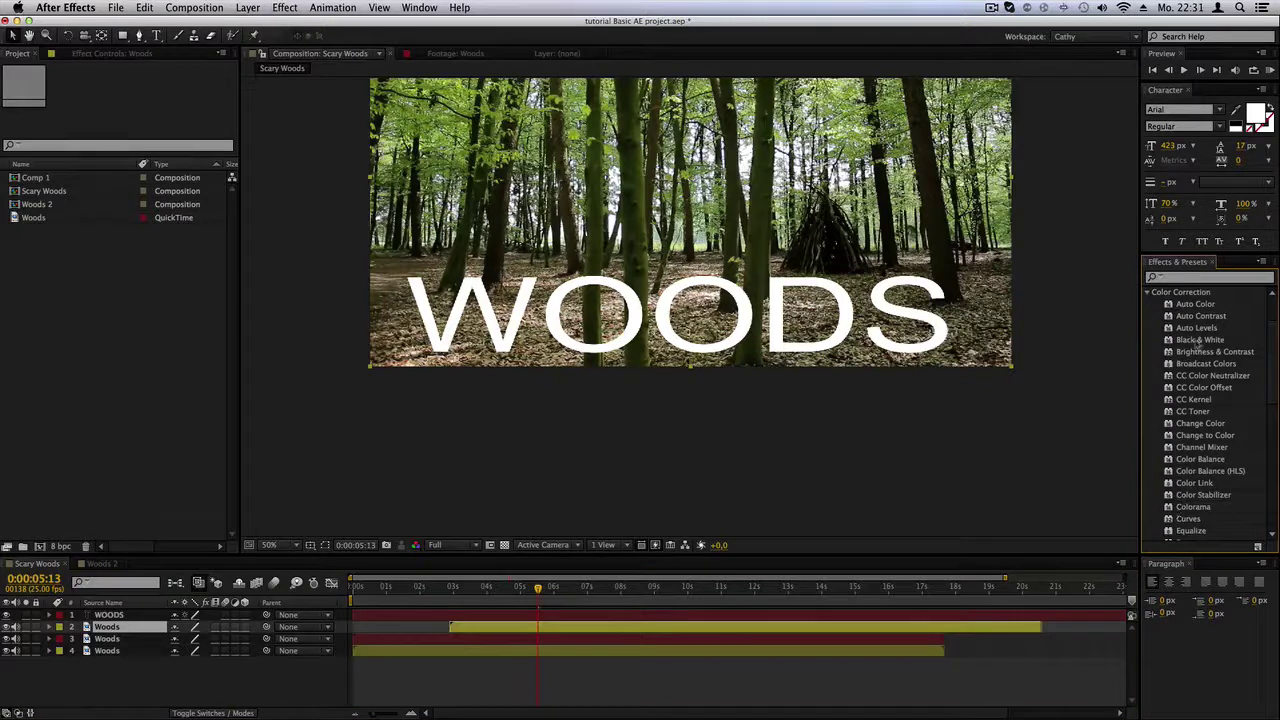
left_click(1196, 351)
left_click_drag(230, 537, 131, 633)
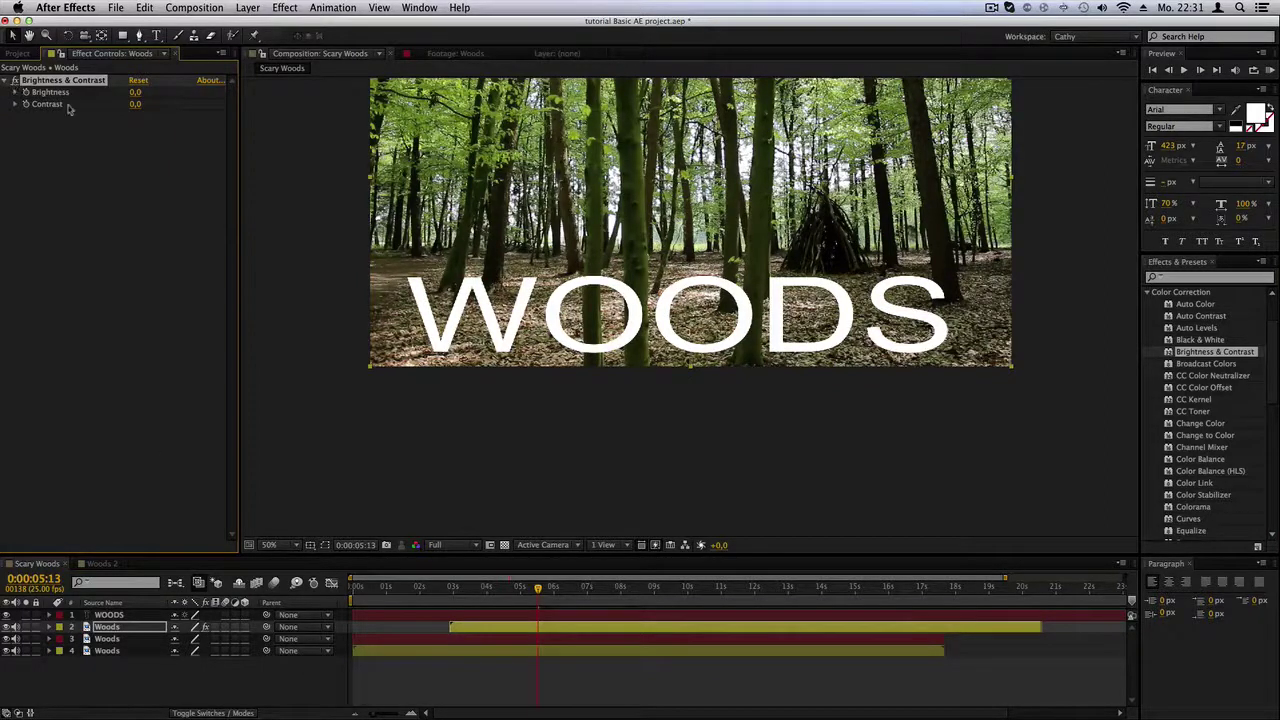
Set the Brightness & Contrast effect to brightness -20 and contrast 2 on the selected Woods layer
mouse_move(136, 92)
left_mouse_down()
mouse_move(147, 92)
mouse_move(128, 92)
left_mouse_up()
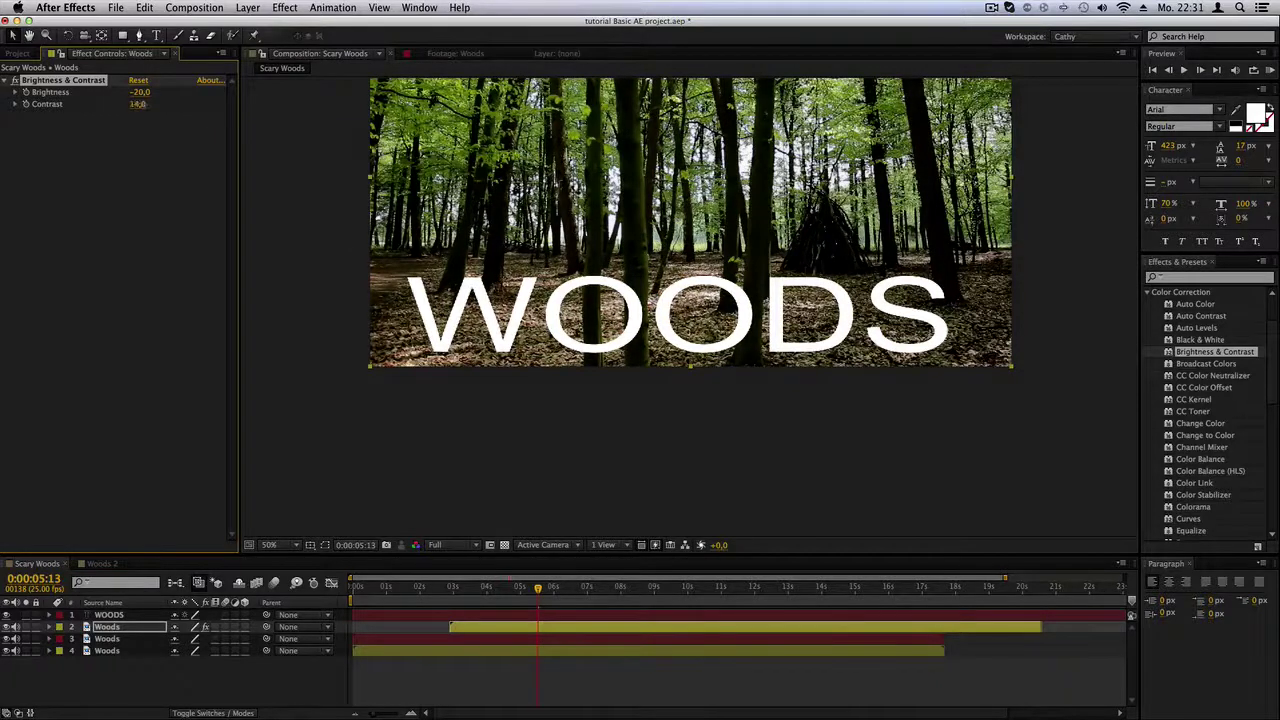
left_click(27, 130)
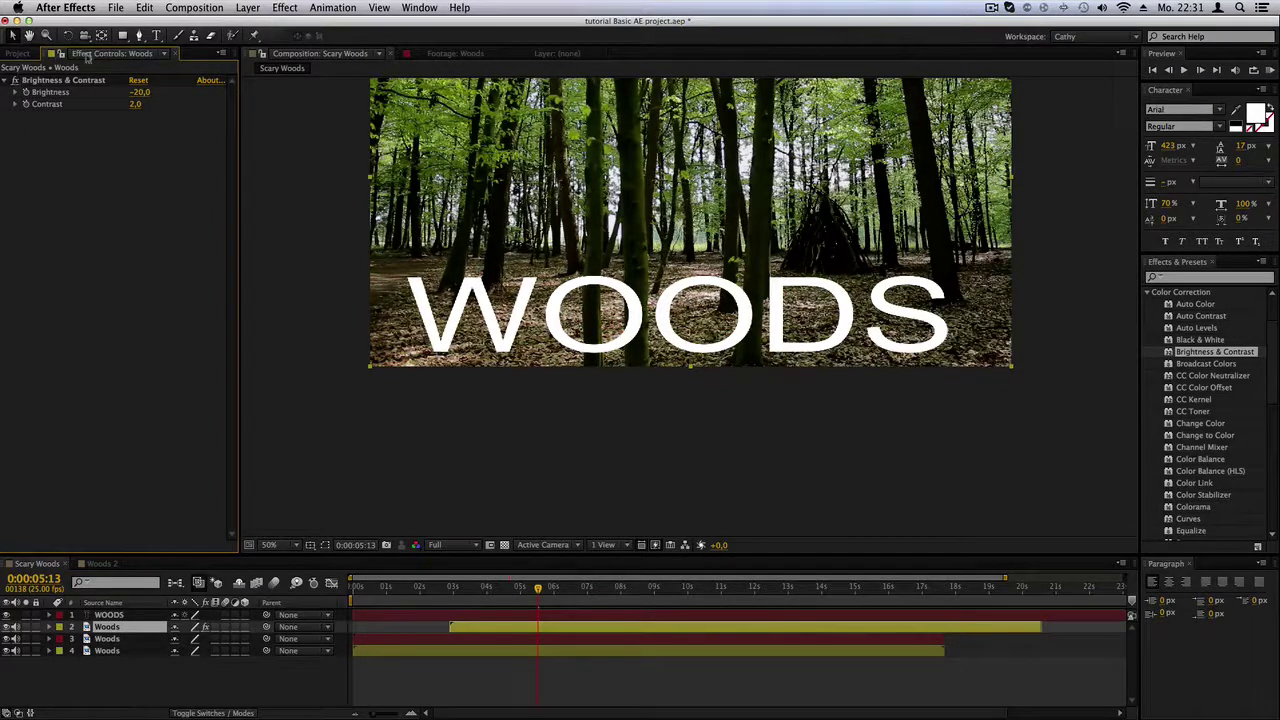
Compare the Woods image with the Brightness & Contrast effect off and on, using the effect's own switch and the layer's effects switch
left_click(14, 80)
left_click(14, 80)
left_click(14, 80)
left_click(14, 80)
left_click(14, 80)
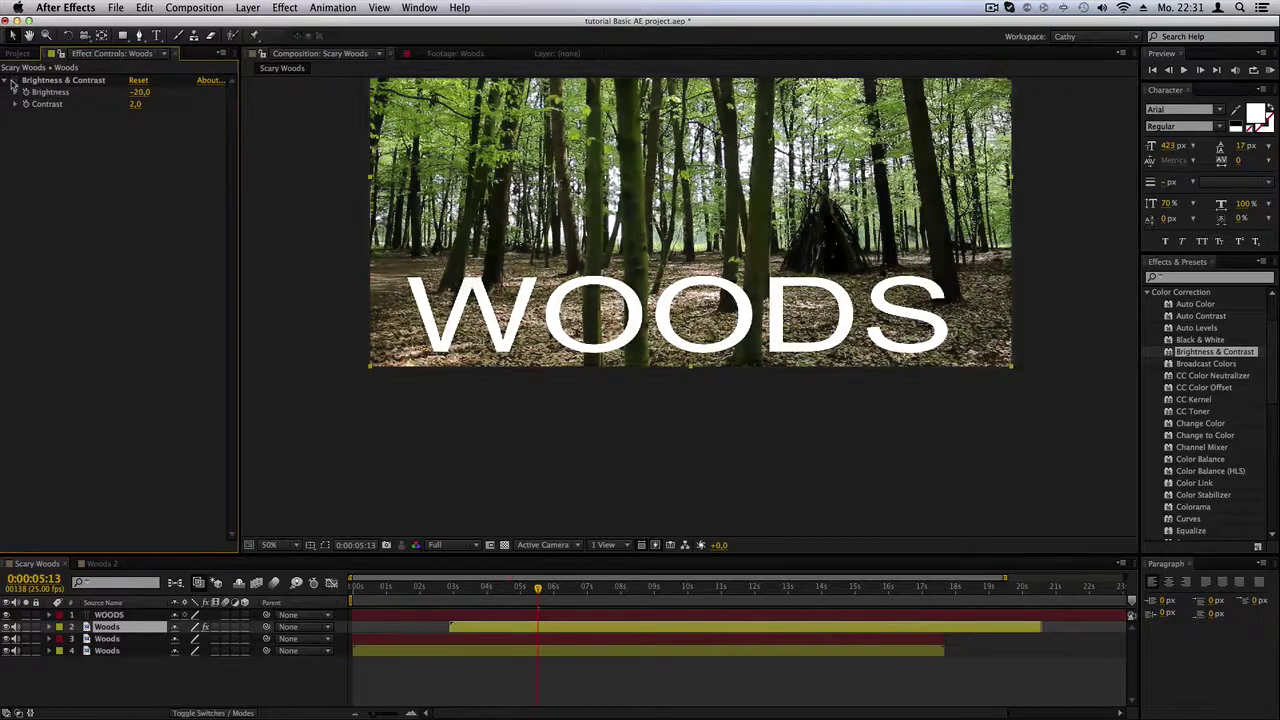
left_click(14, 80)
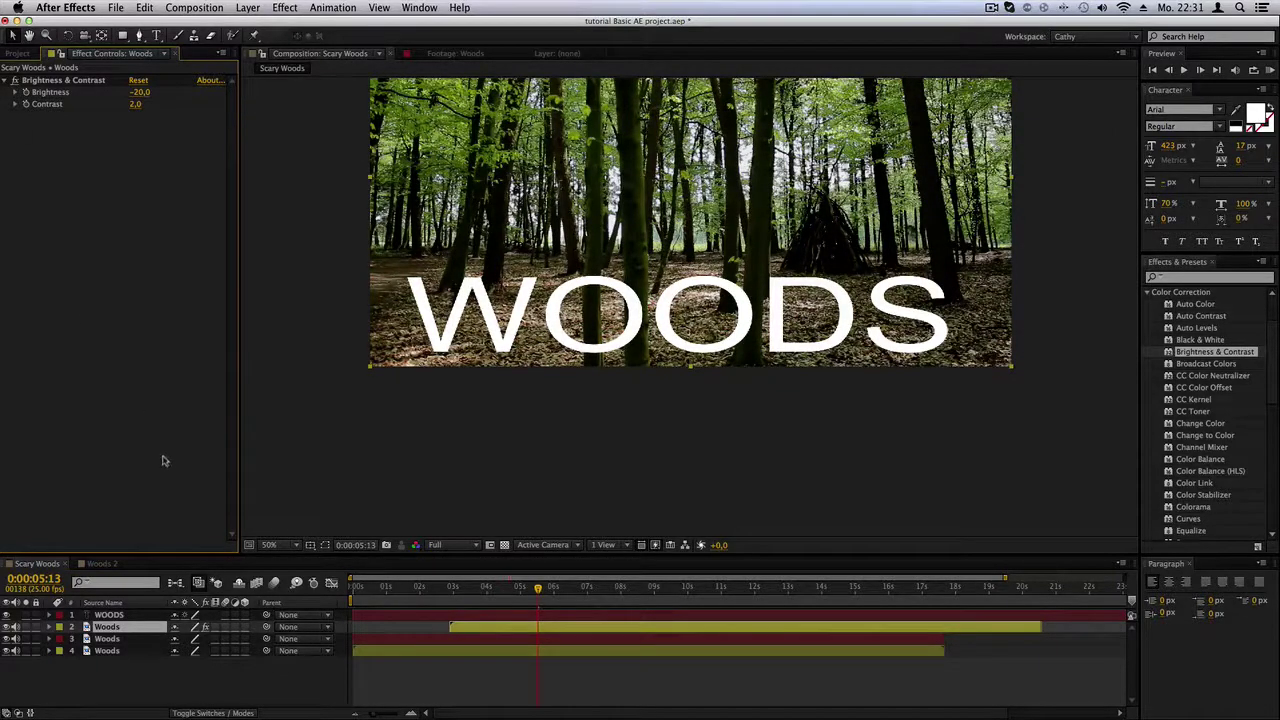
left_click(205, 627)
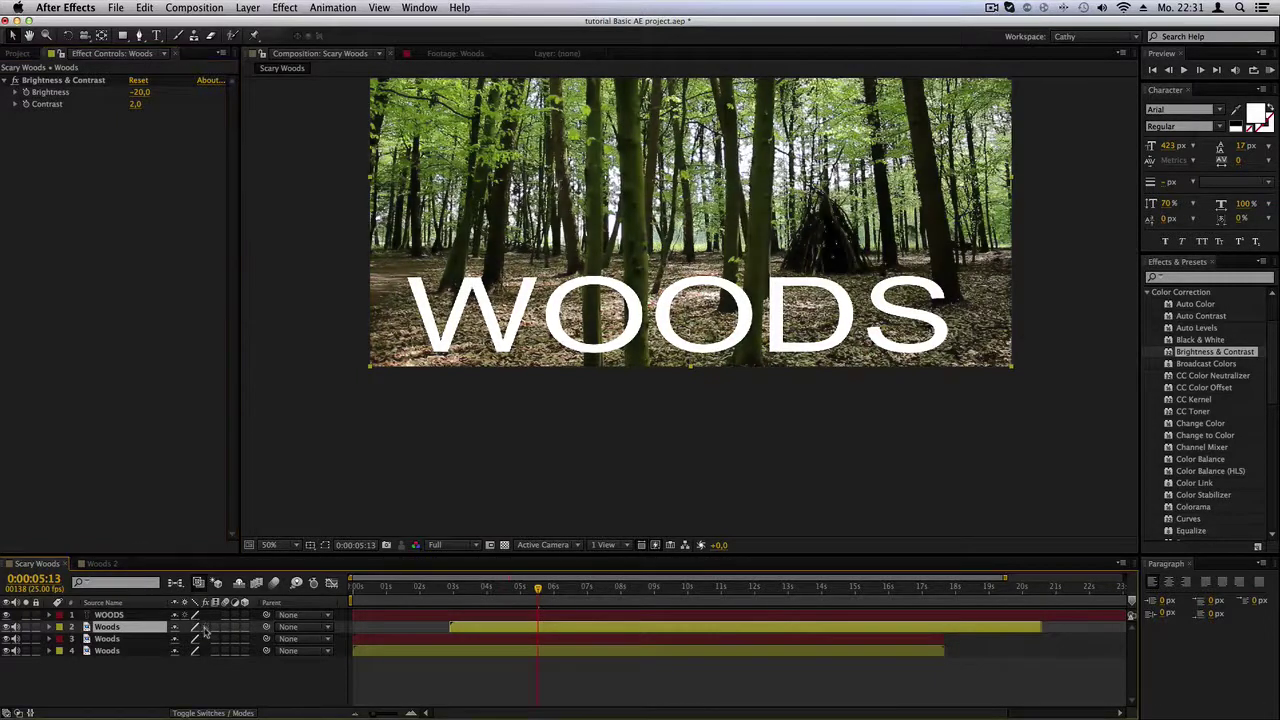
left_click(205, 627)
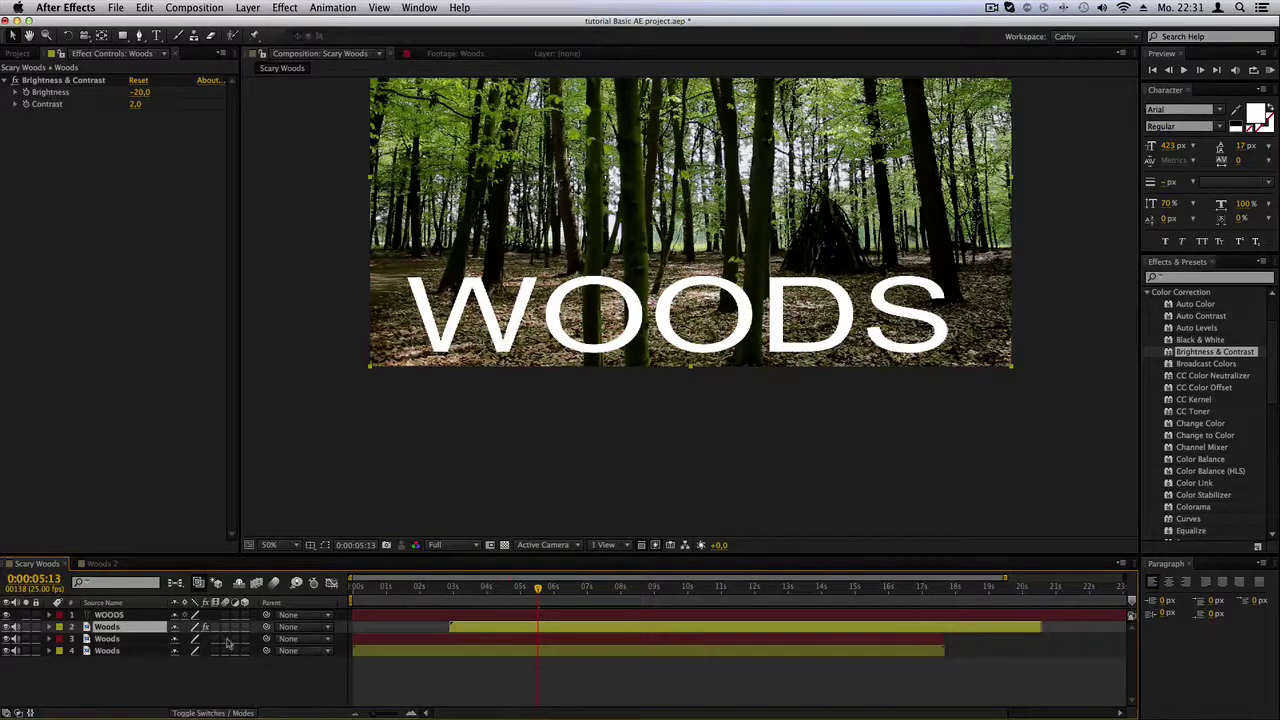
Deselect the layers, switch off the Brightness & Contrast effect and collapse its settings
left_click(107, 651, "shift")
left_click(216, 690)
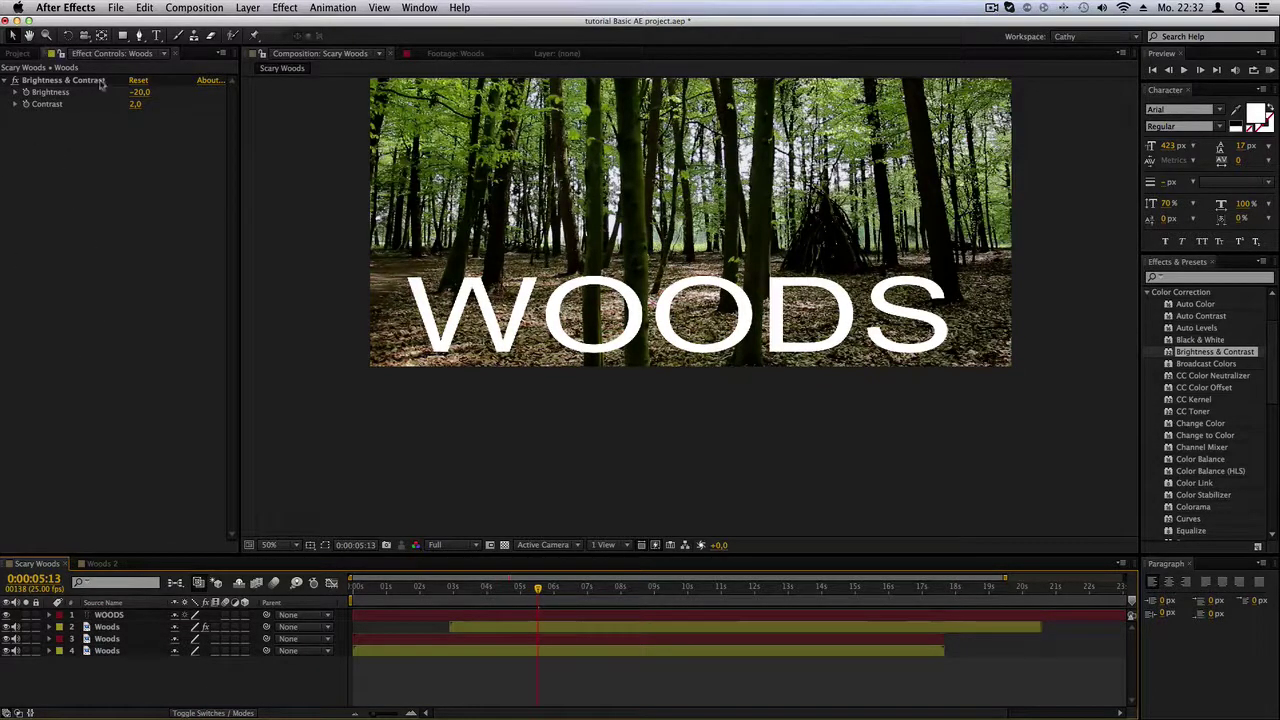
left_click(15, 81)
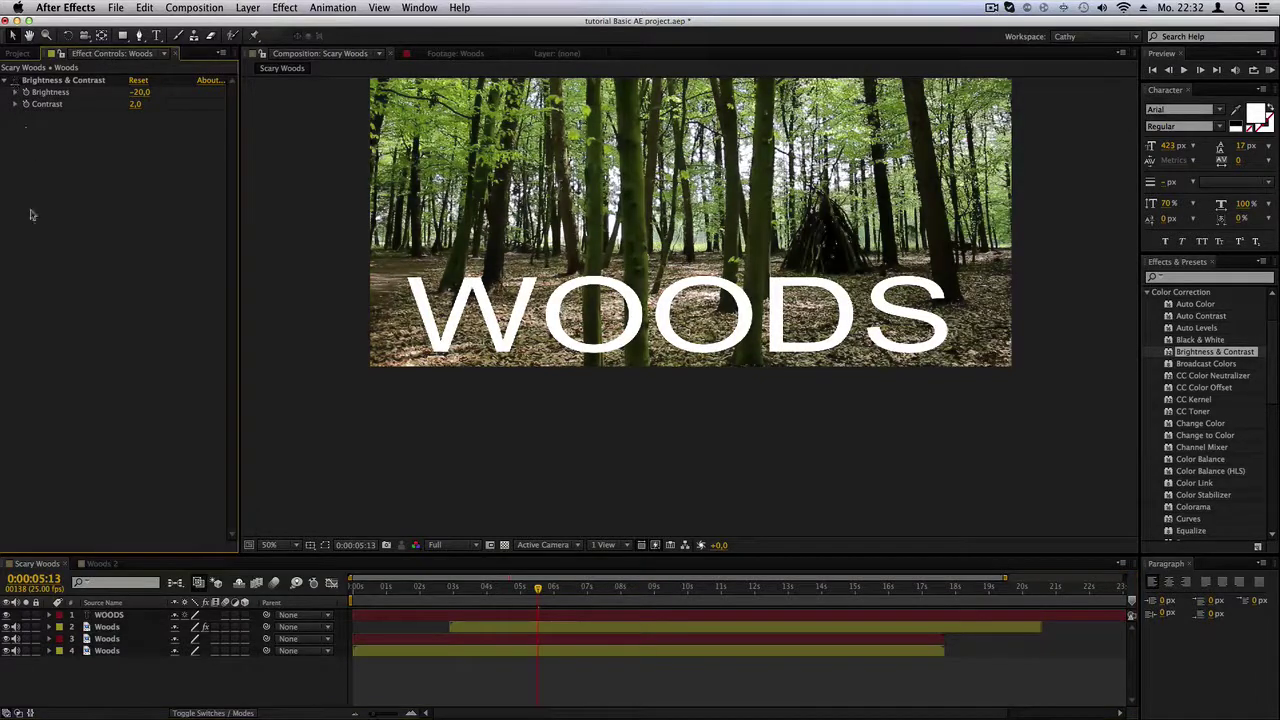
left_click(5, 81)
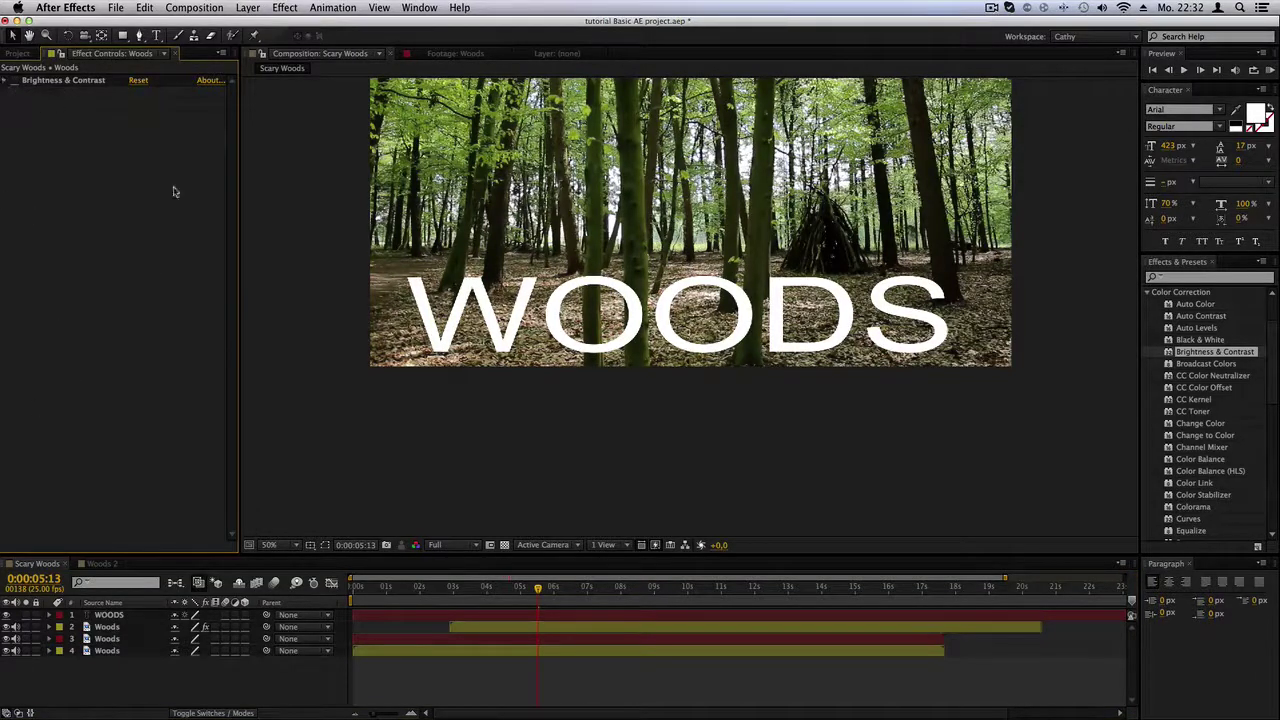
Apply the Color Stabilizer and Color Balance effects to the WOODS text layer
left_click(118, 616)
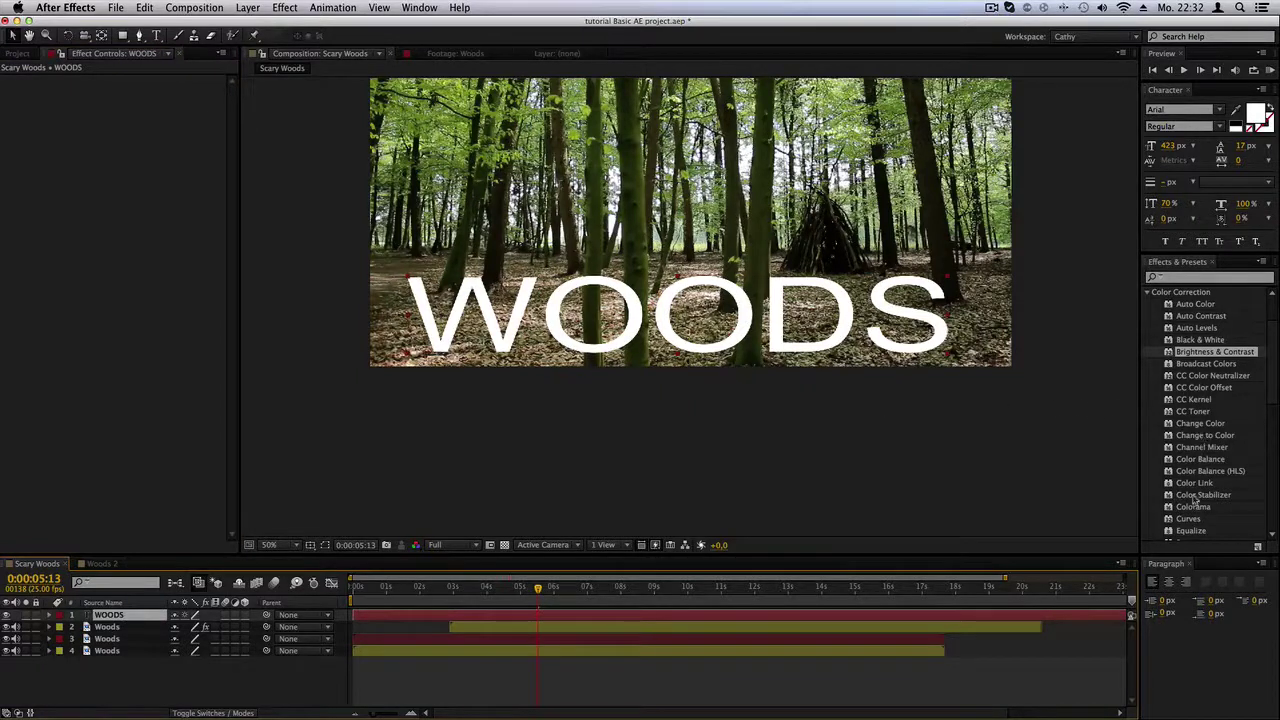
left_click_drag(1195, 500, 100, 323)
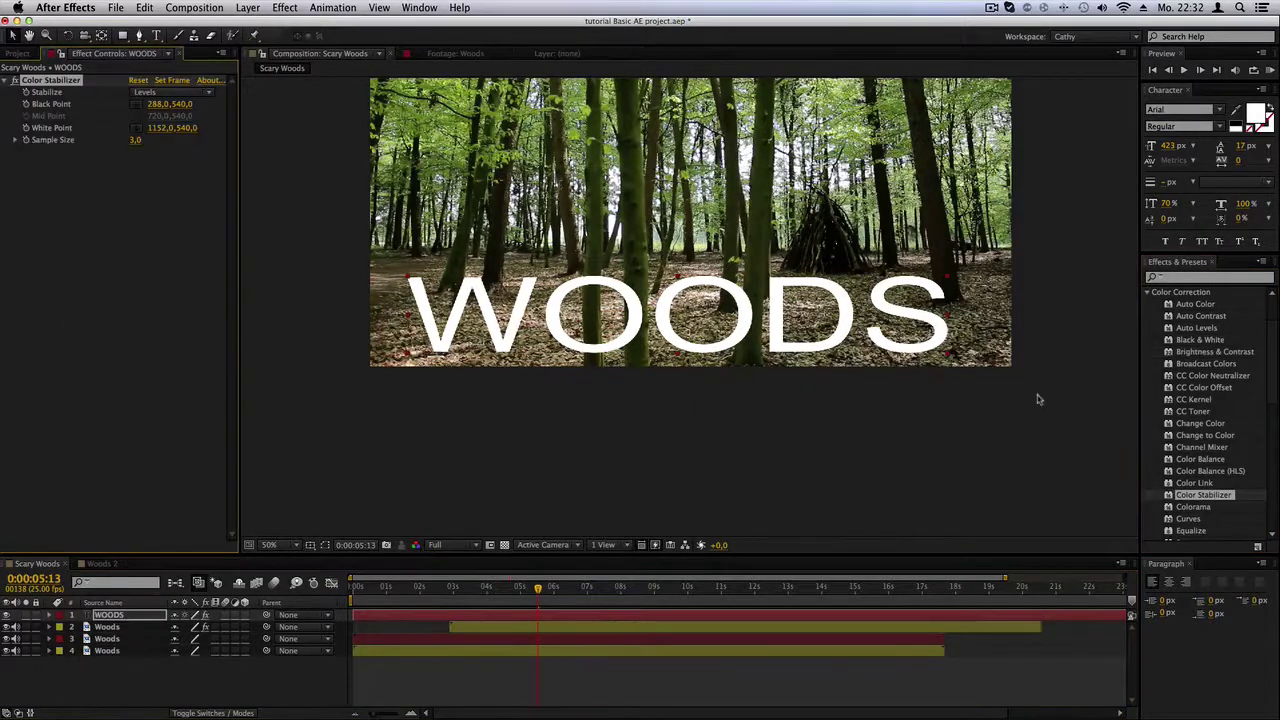
double_click(1217, 460)
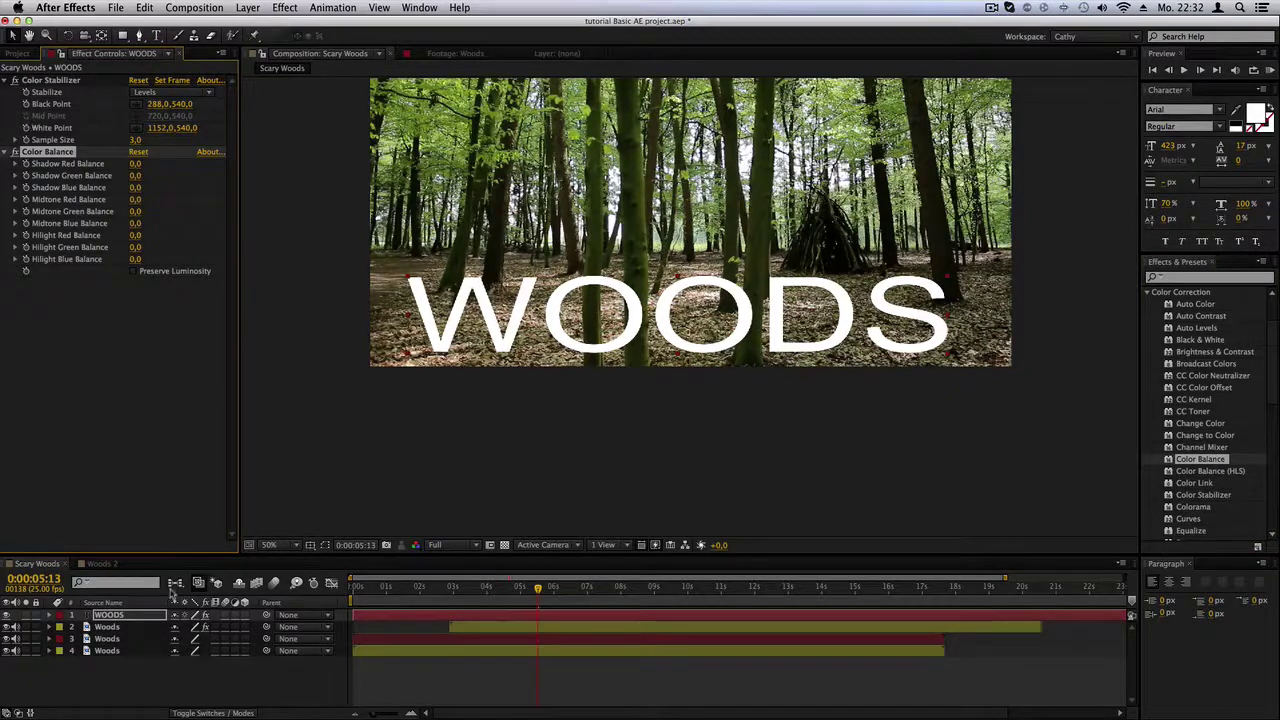
Switch the text layer's Color Balance and Color Stabilizer effects off one at a time and back on
left_click(137, 615)
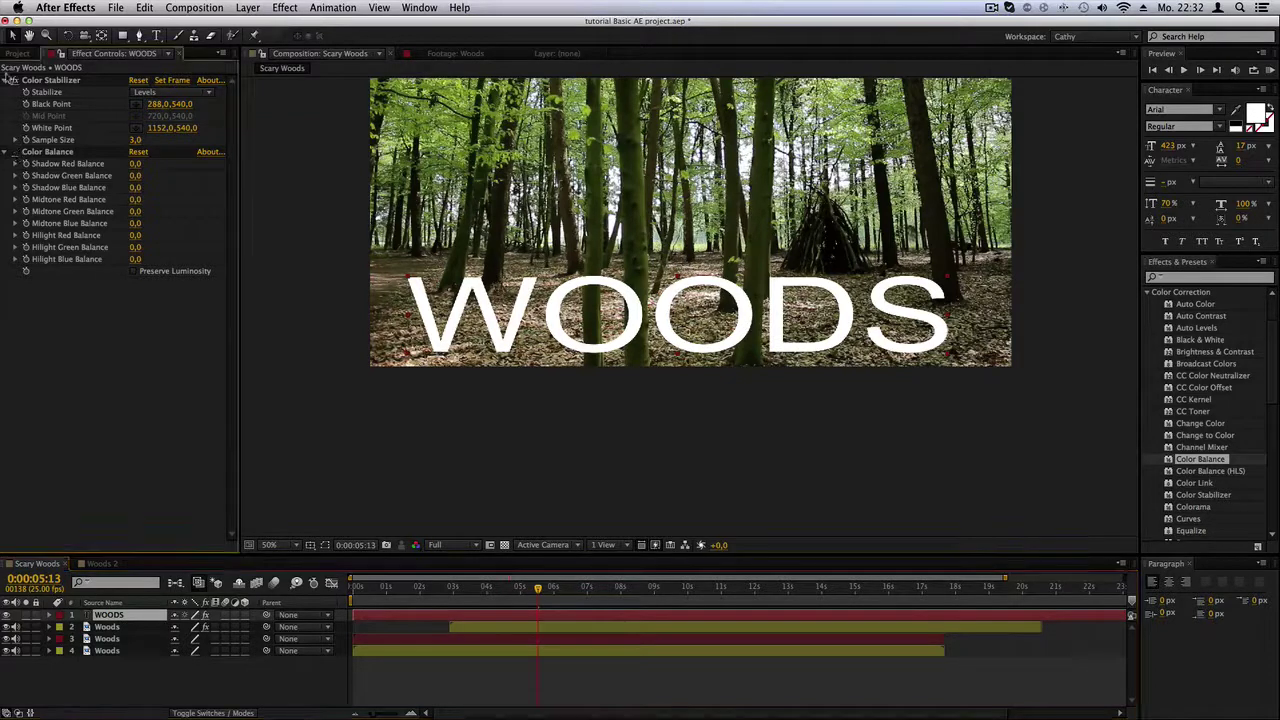
left_click(13, 80)
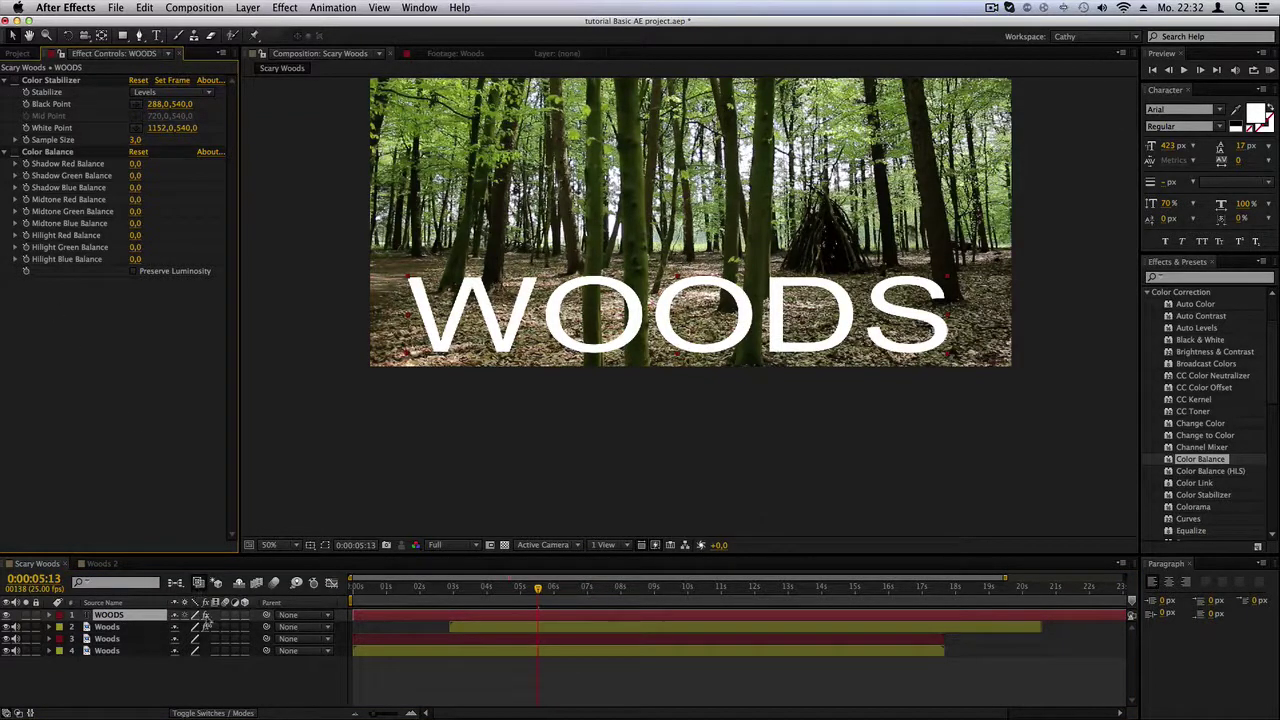
left_click(15, 152)
left_click(13, 81)
left_click(4, 152)
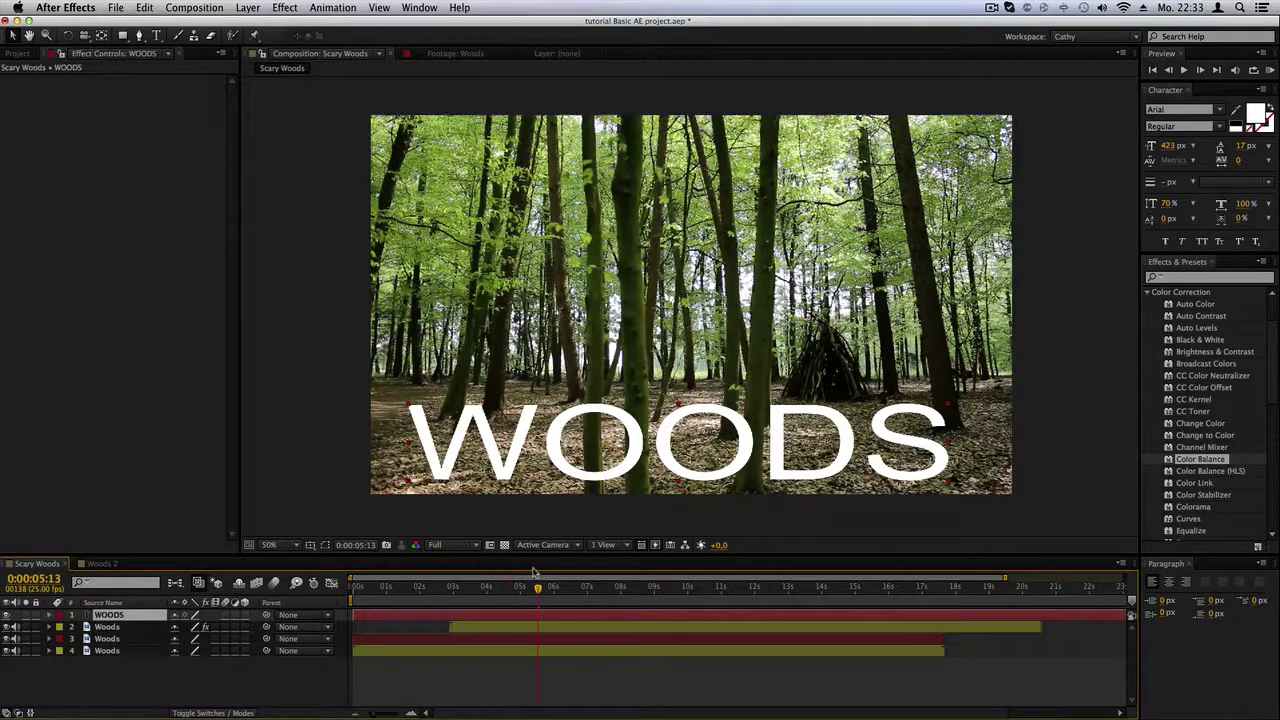
Play the upper Woods layer's keyframed position move at the start of the composition
left_click(524, 600)
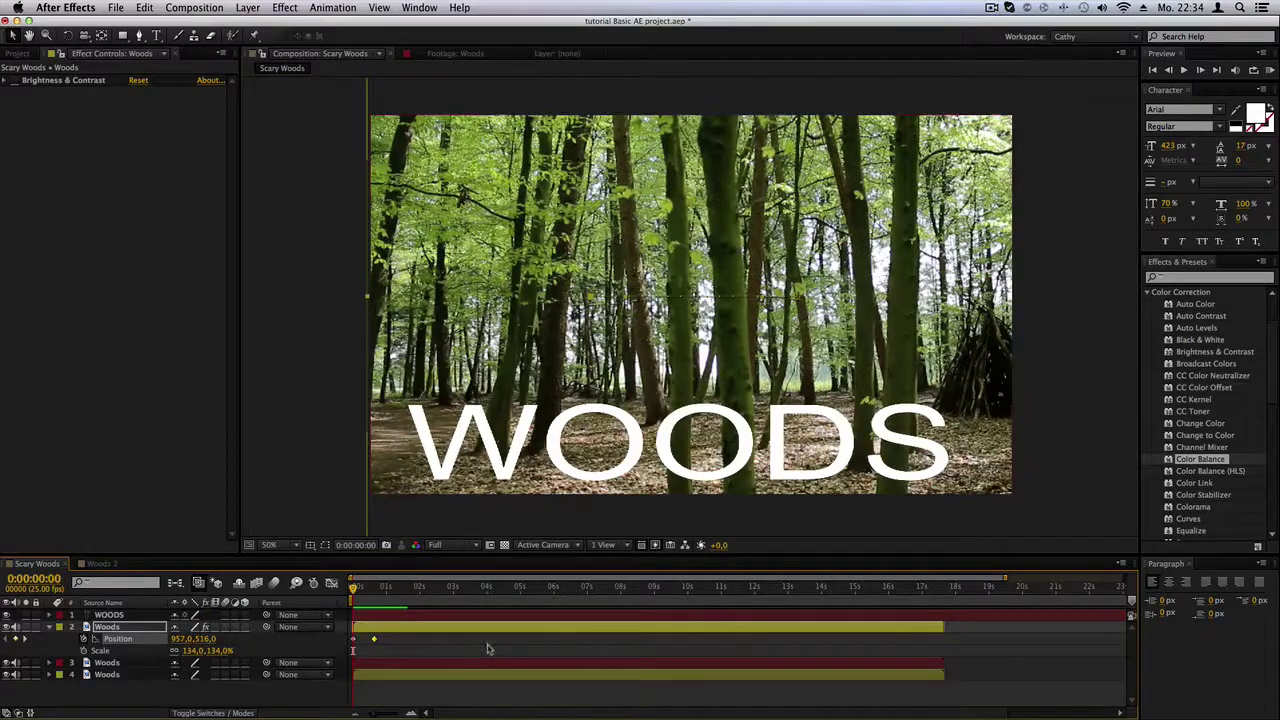
key("space")
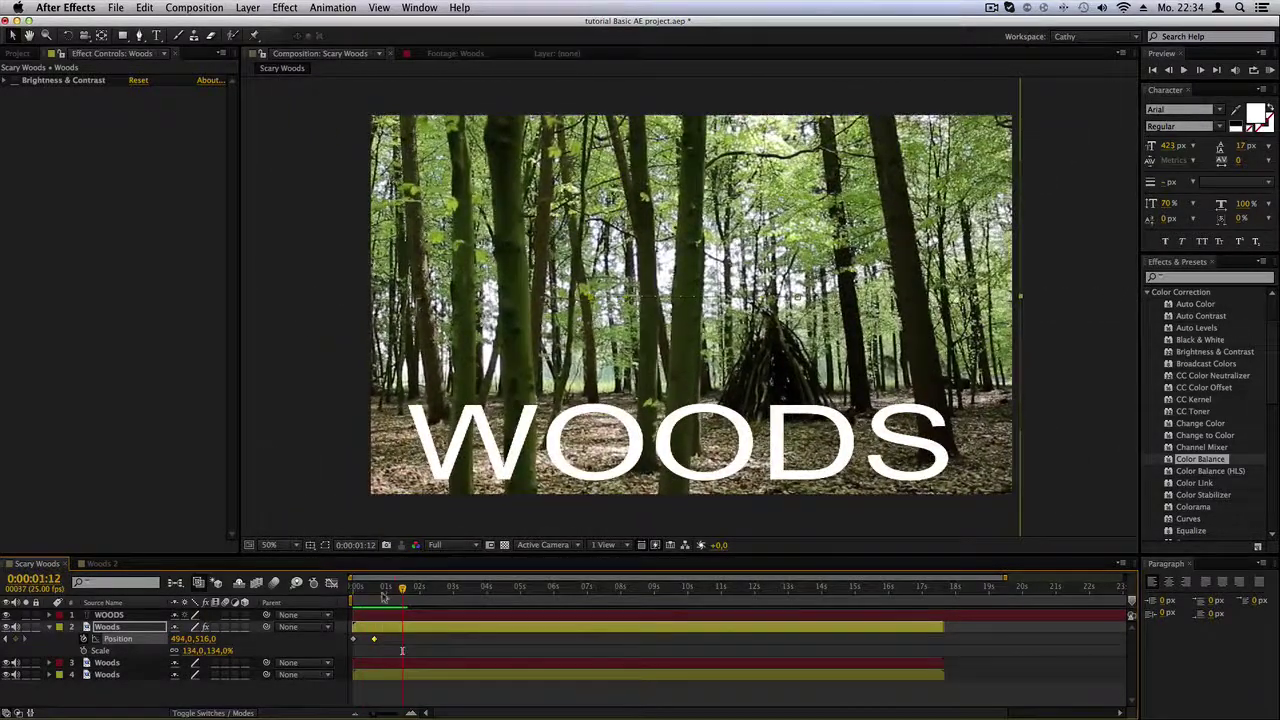
key("space")
key("space")
key("space")
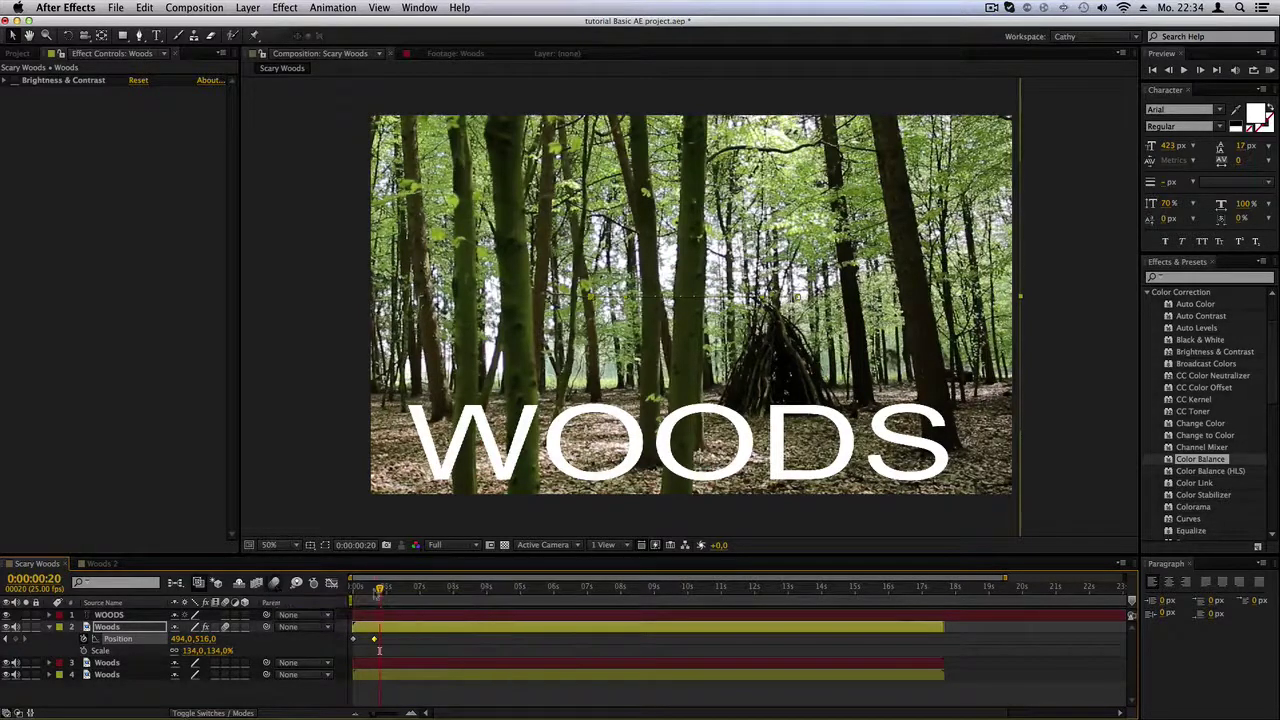
Replay the upper Woods layer's position move from the first frame with motion blur enabled to examine the blur
key("Home")
key("space")
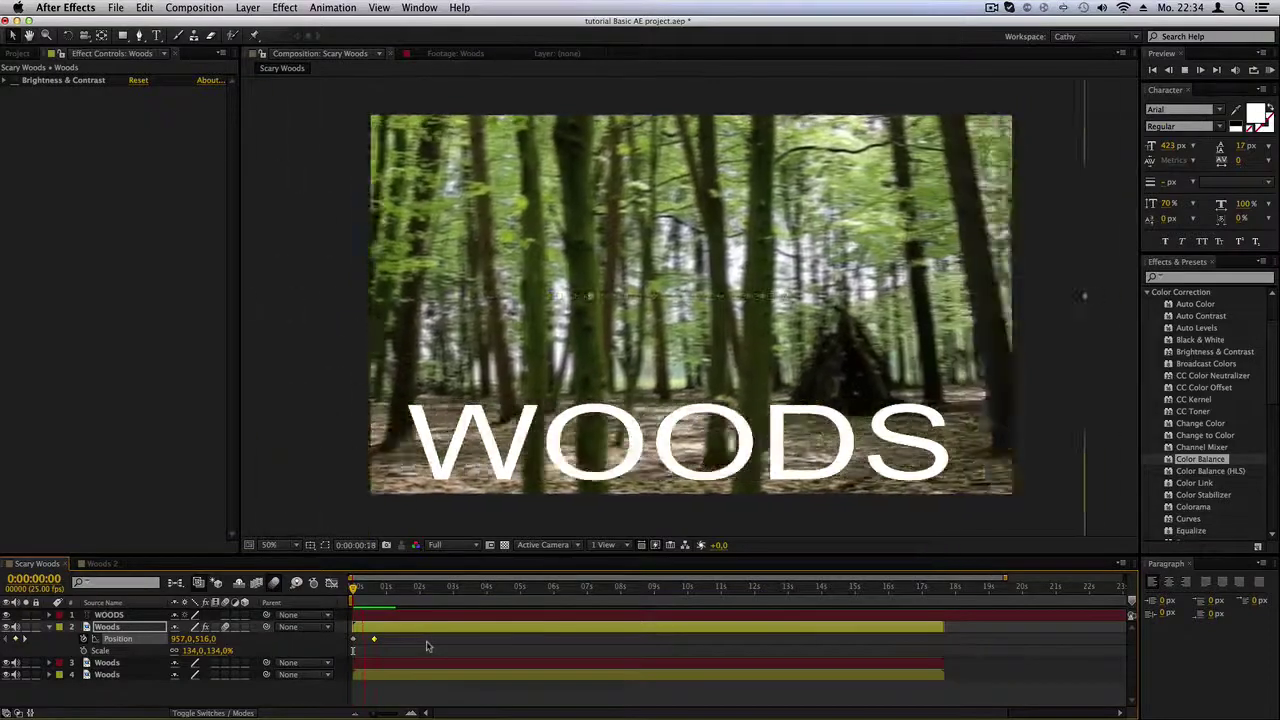
key("space")
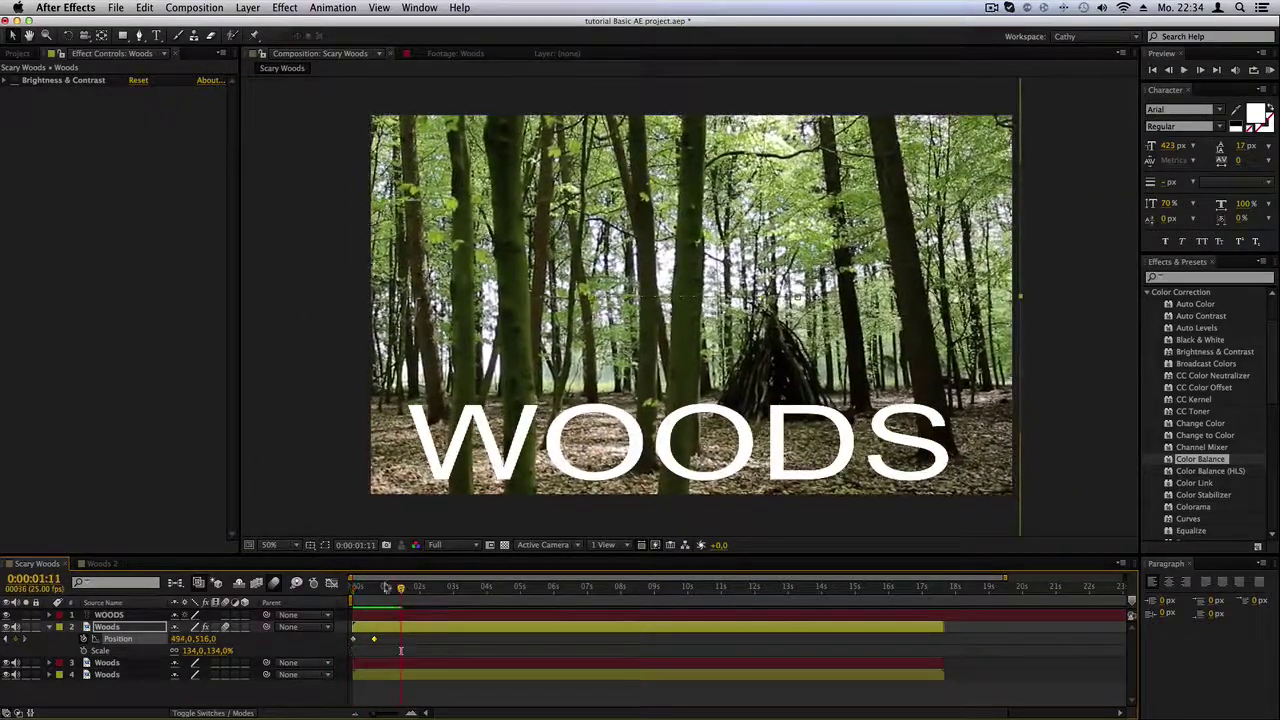
key("Home")
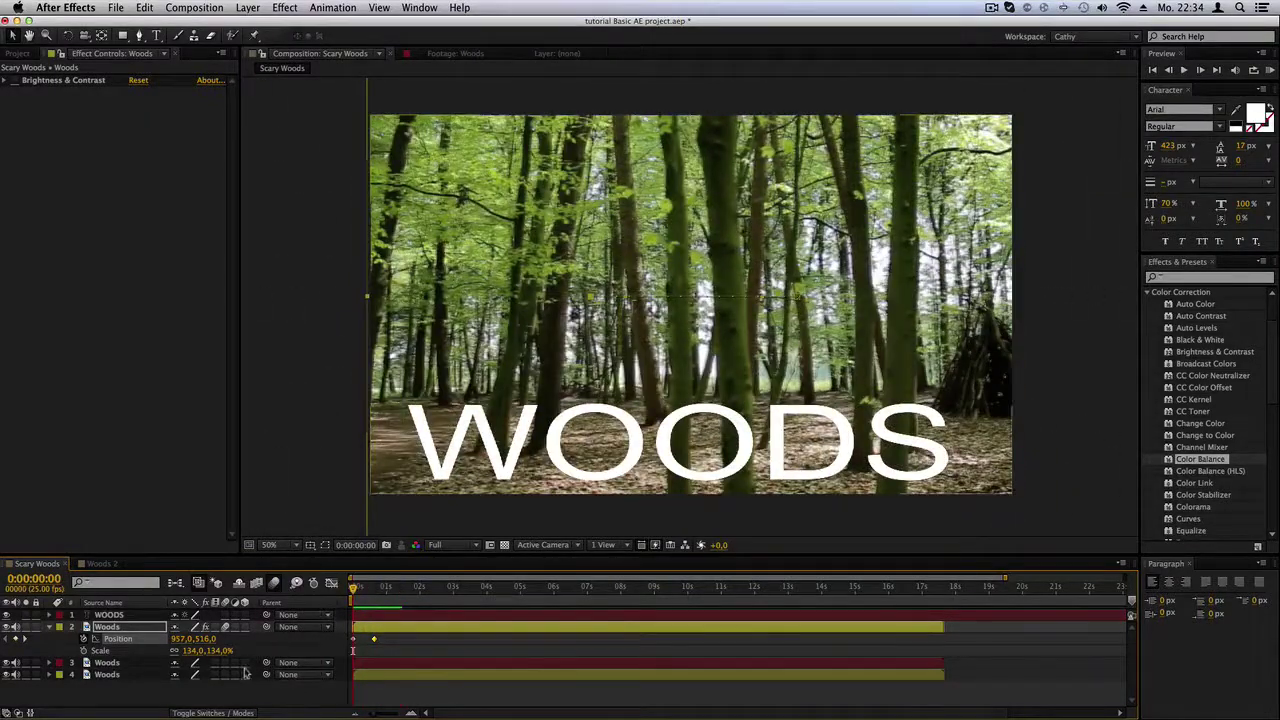
key("space")
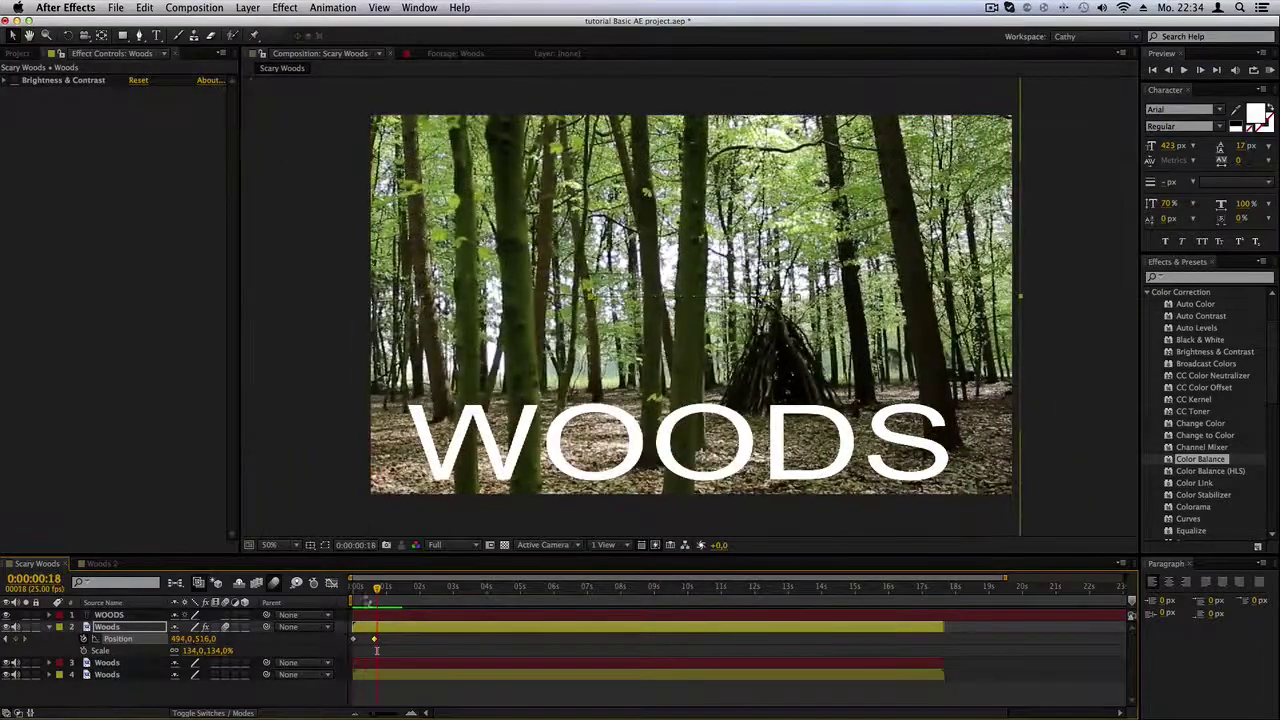
left_click_drag(368, 601, 313, 605)
key("space")
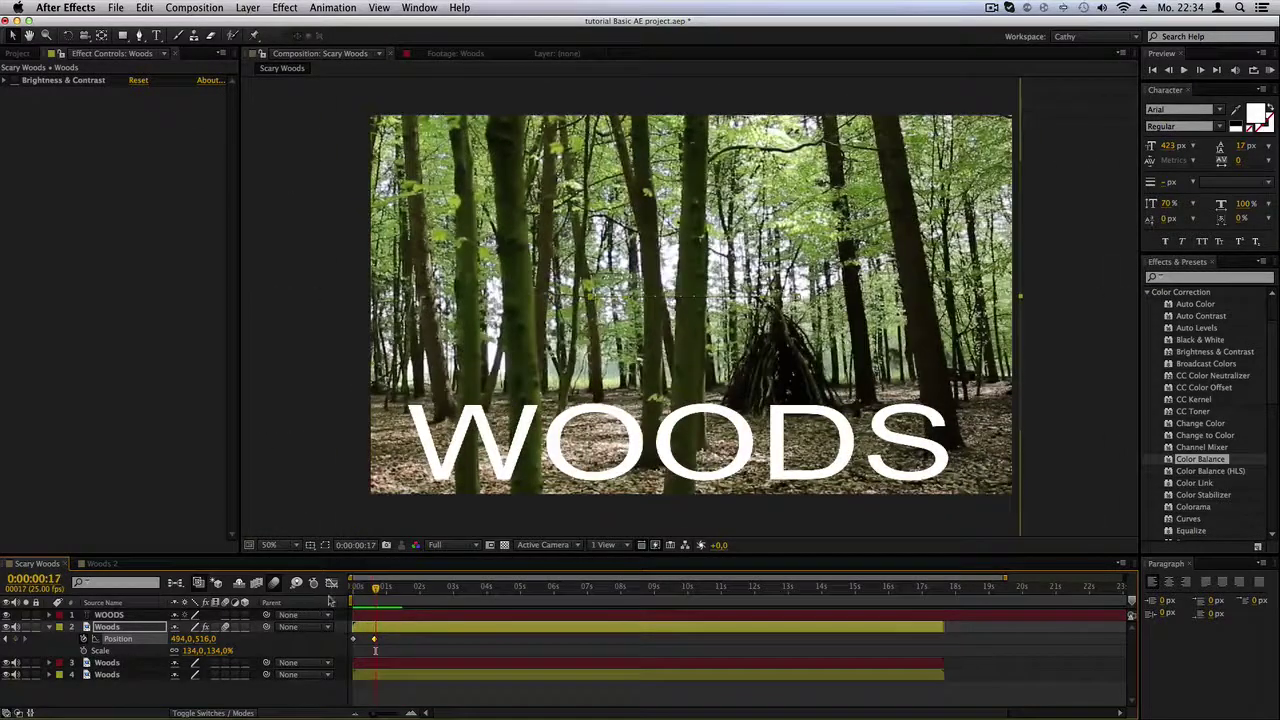
mouse_move(365, 594)
left_mouse_down()
mouse_move(353, 593)
mouse_move(375, 593)
left_mouse_up()
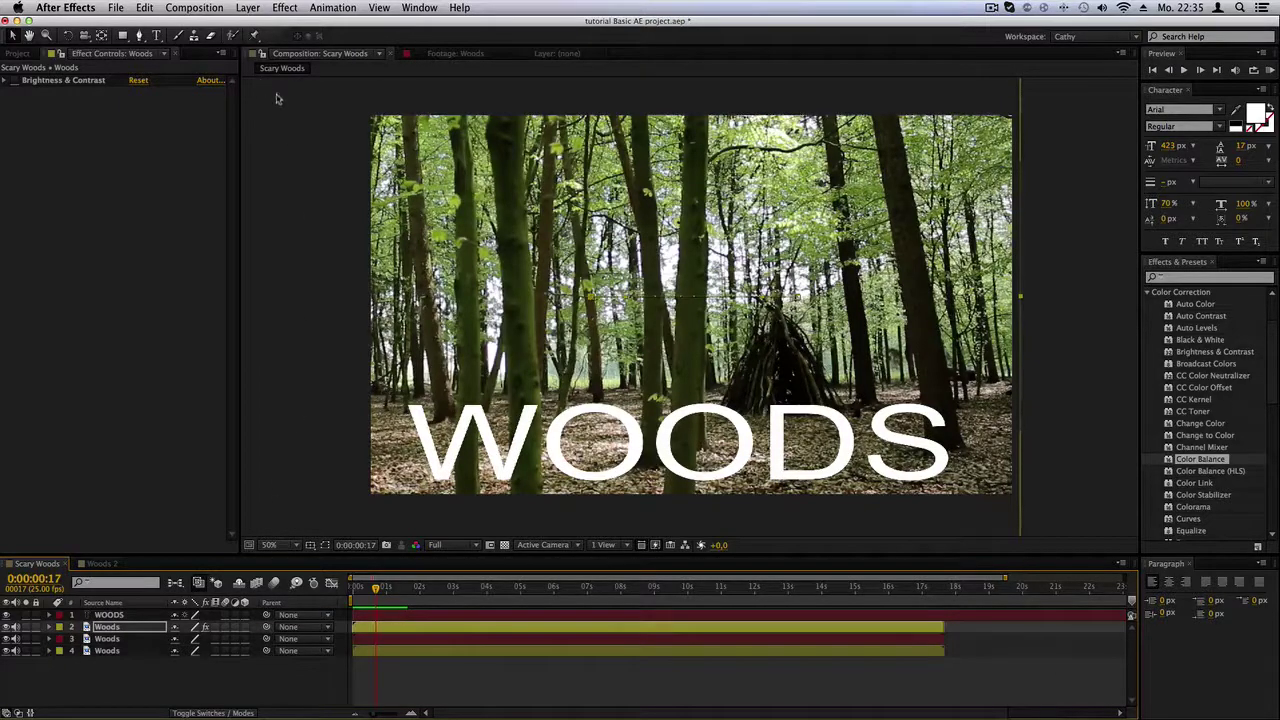
Create a black solid at composition size, 1440 by 1080 px, and place it beneath all other layers
left_click(248, 8)
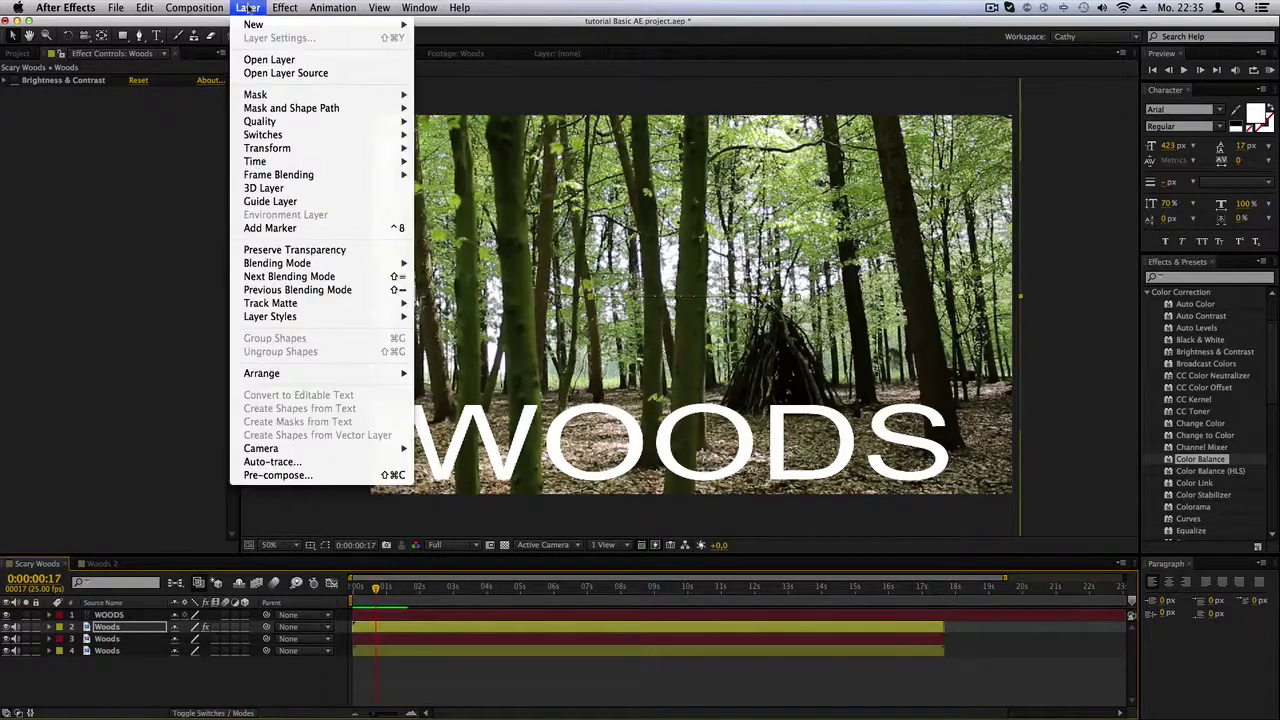
left_click(248, 8)
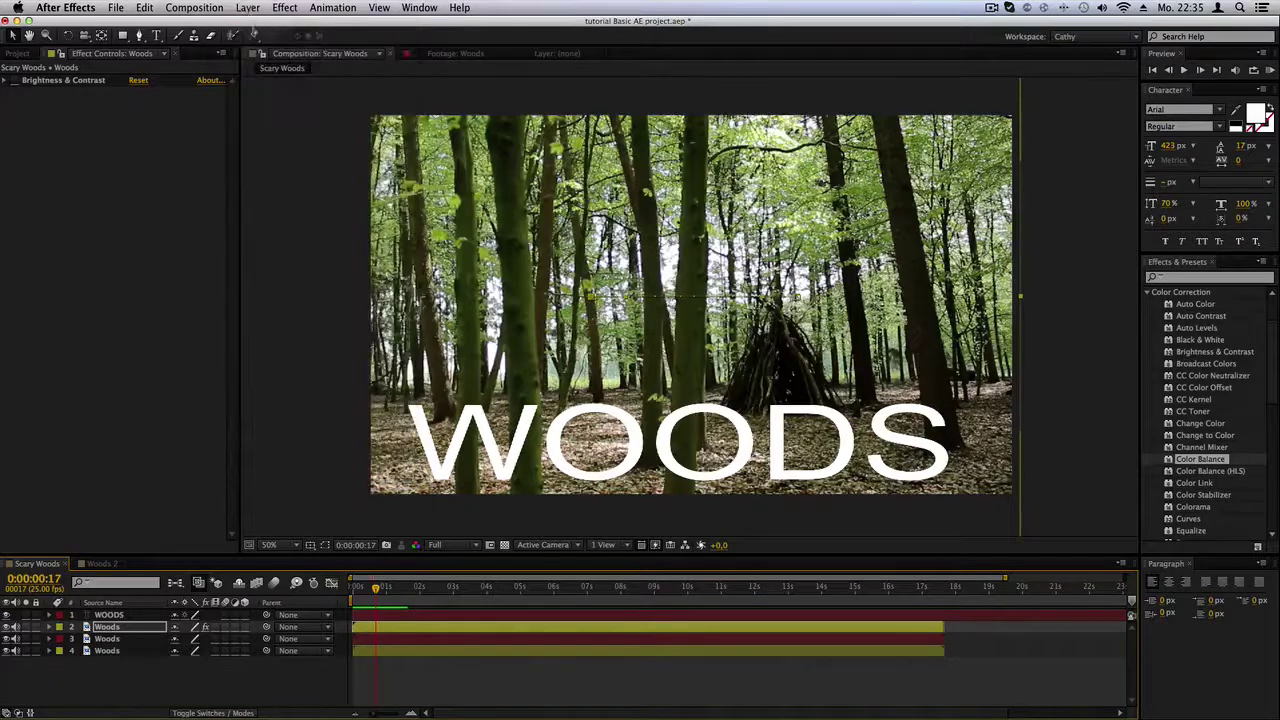
left_click(248, 8)
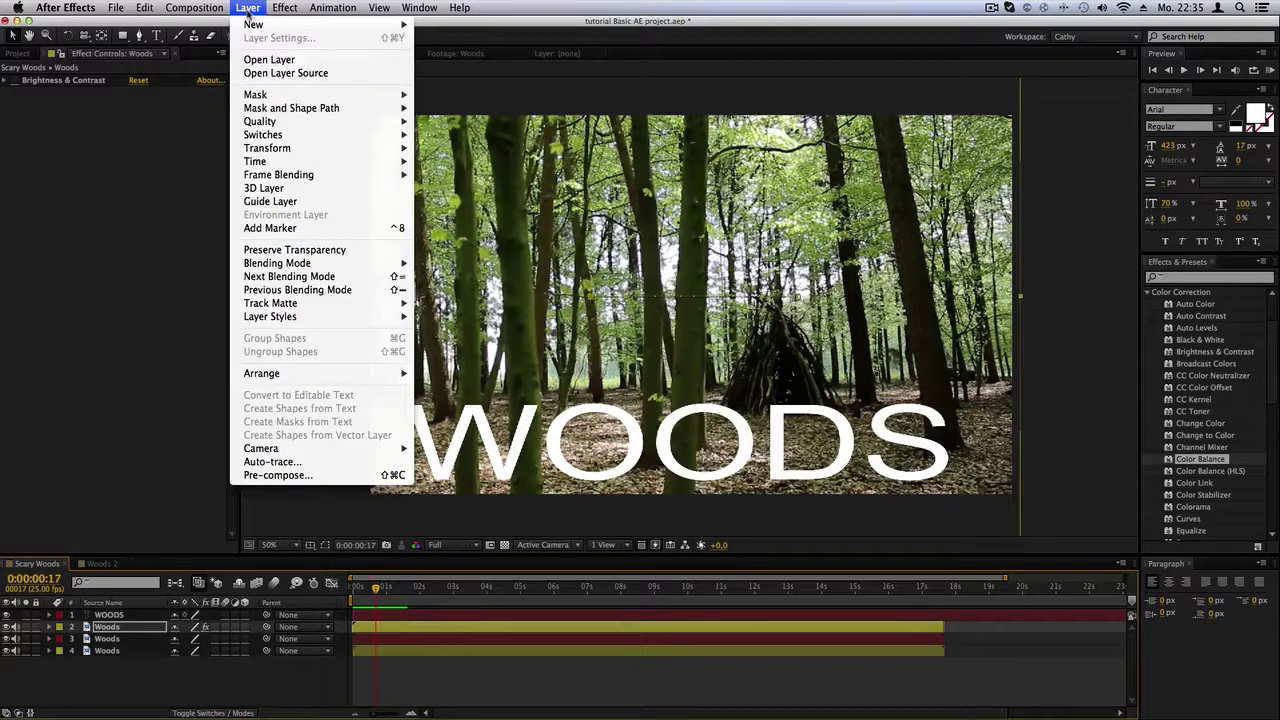
mouse_move(249, 28)
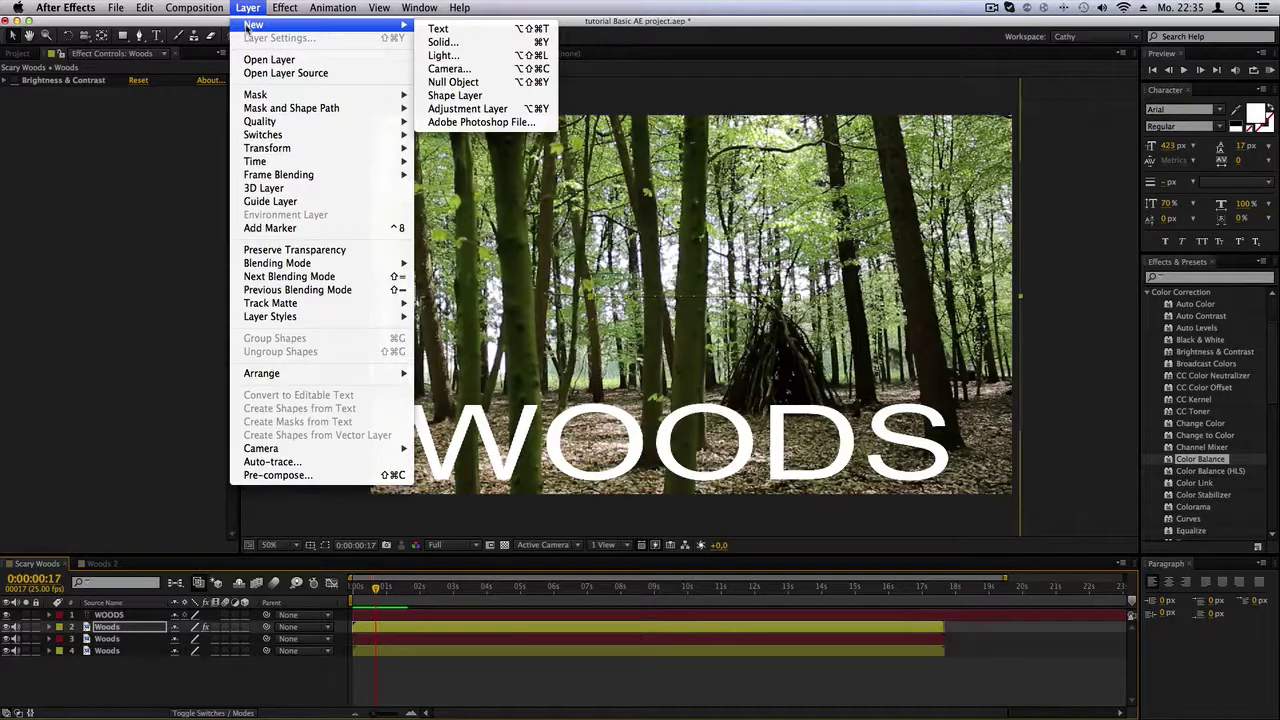
left_click(461, 45)
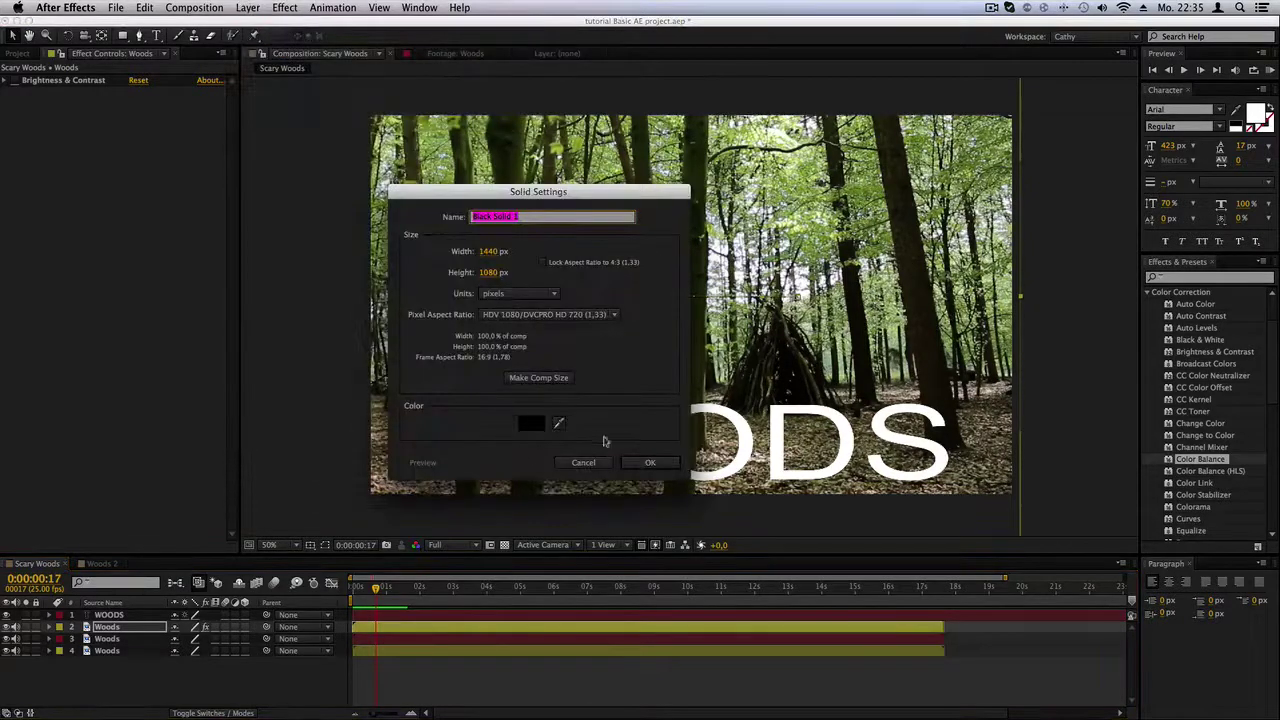
left_click(533, 380)
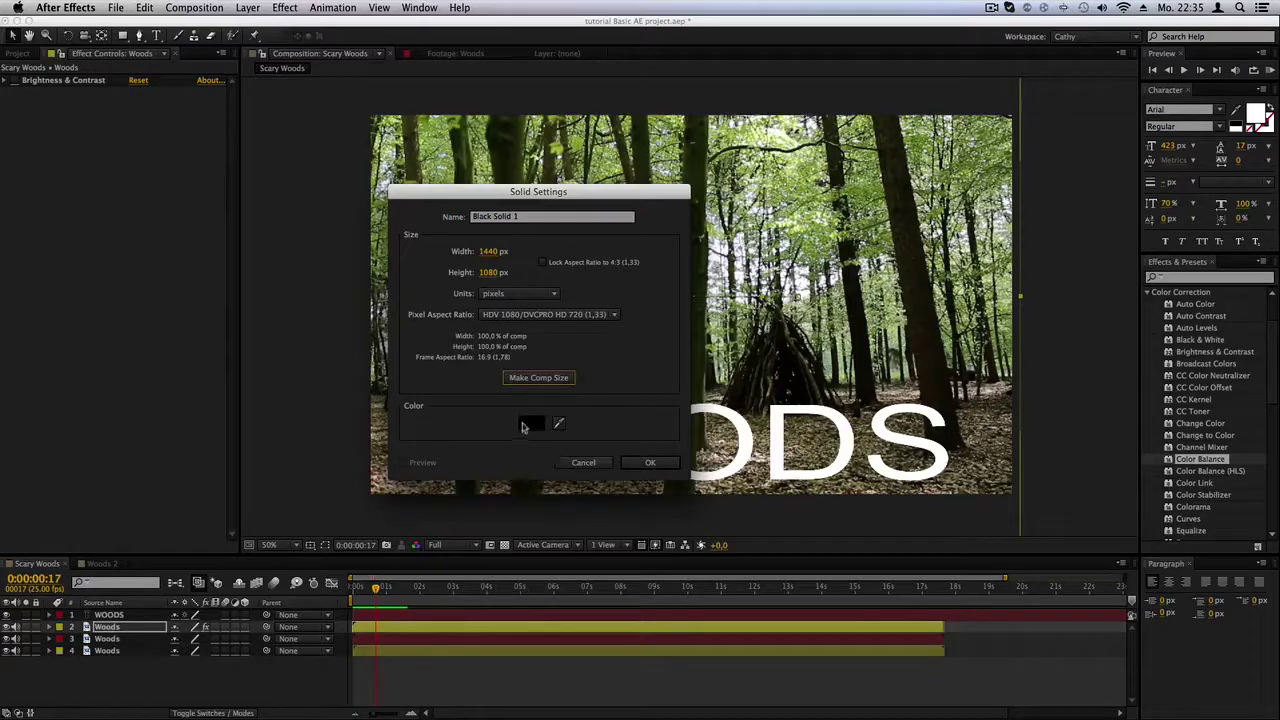
left_click(658, 463)
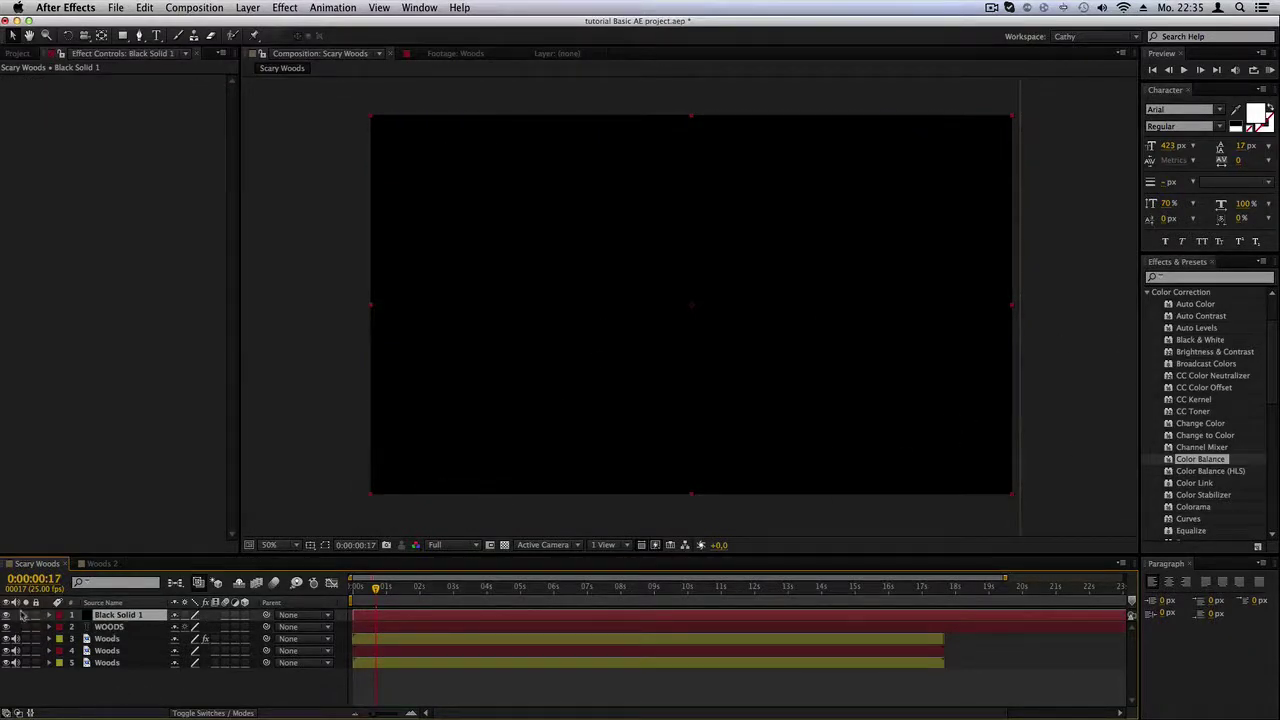
left_click_drag(112, 618, 120, 675)
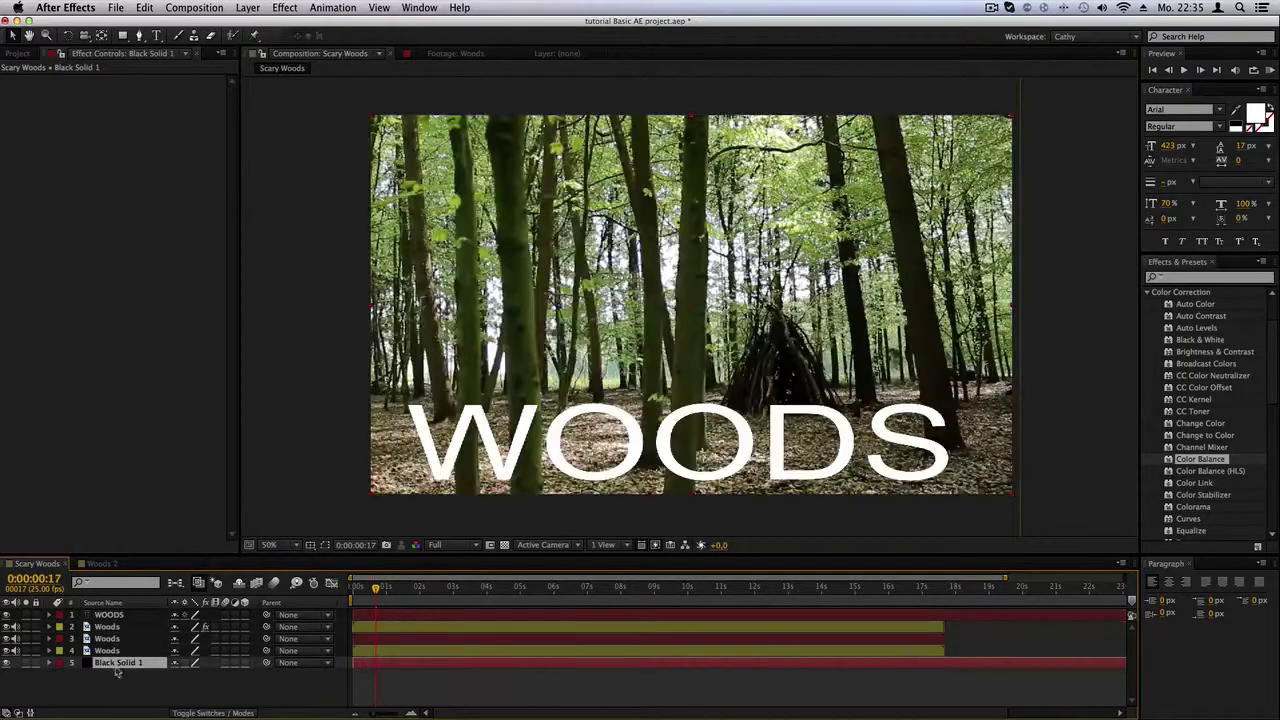
Create a new adjustment layer at the top of the Scary Woods composition
left_click(251, 9)
mouse_move(254, 24)
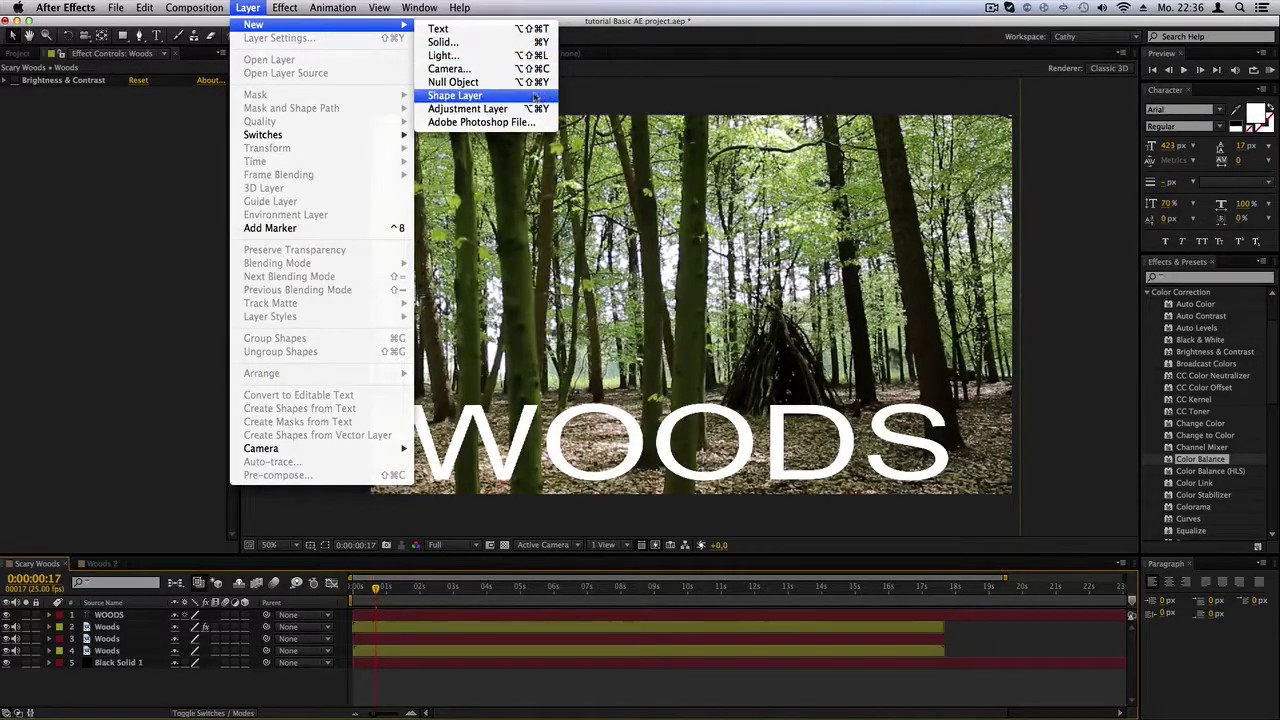
mouse_move(287, 8)
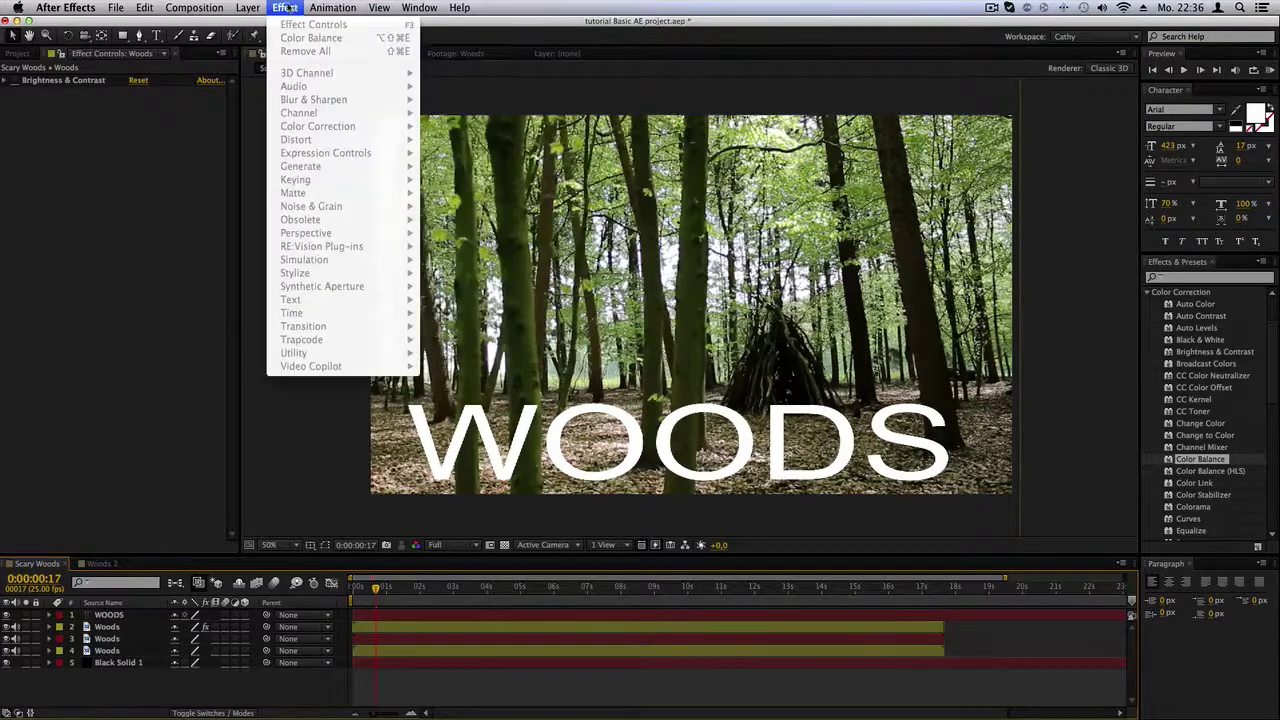
mouse_move(248, 8)
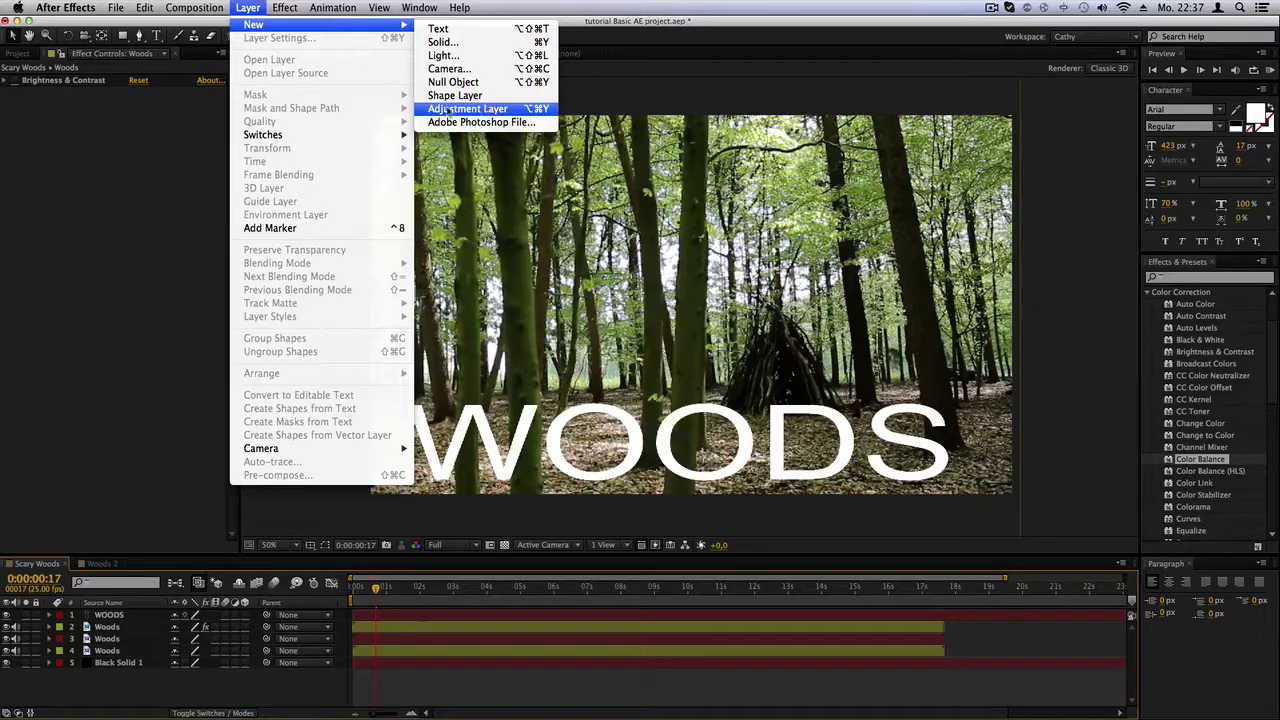
left_click(448, 110)
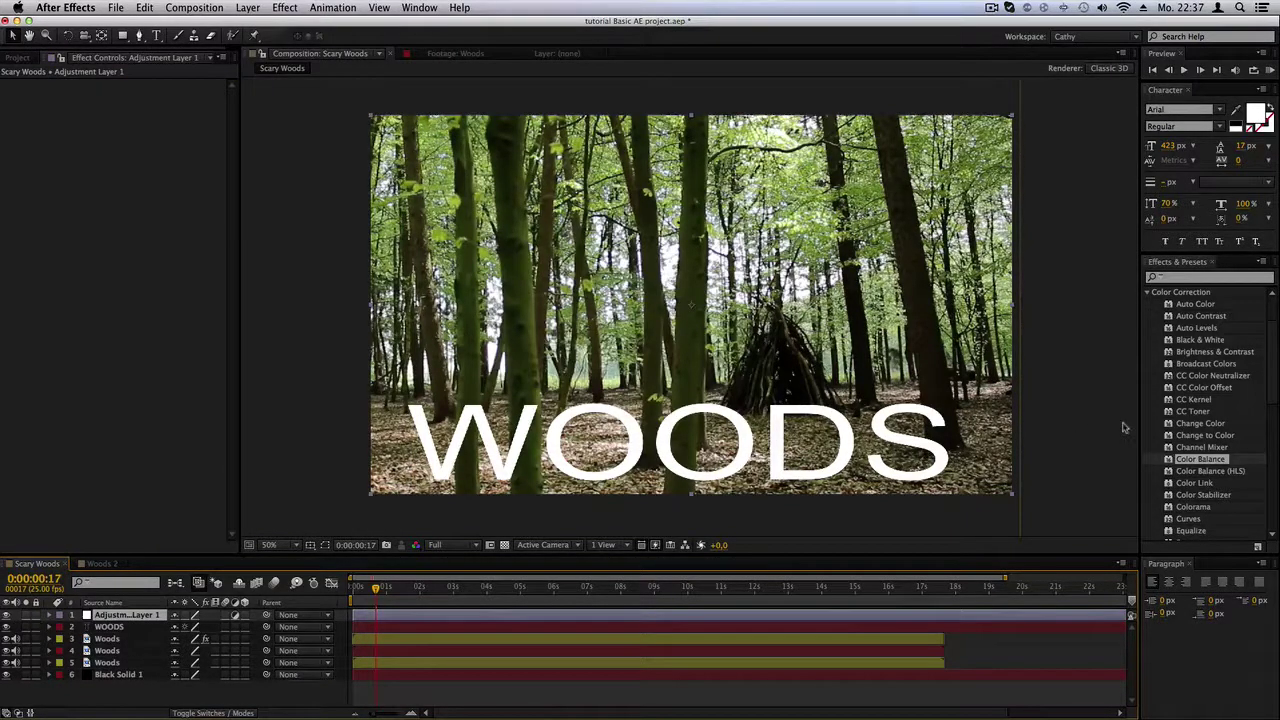
Apply the Curves effect to the adjustment layer and bend the Blue channel's curve below the diagonal
left_click_drag(1188, 518, 98, 192)
left_click(123, 307)
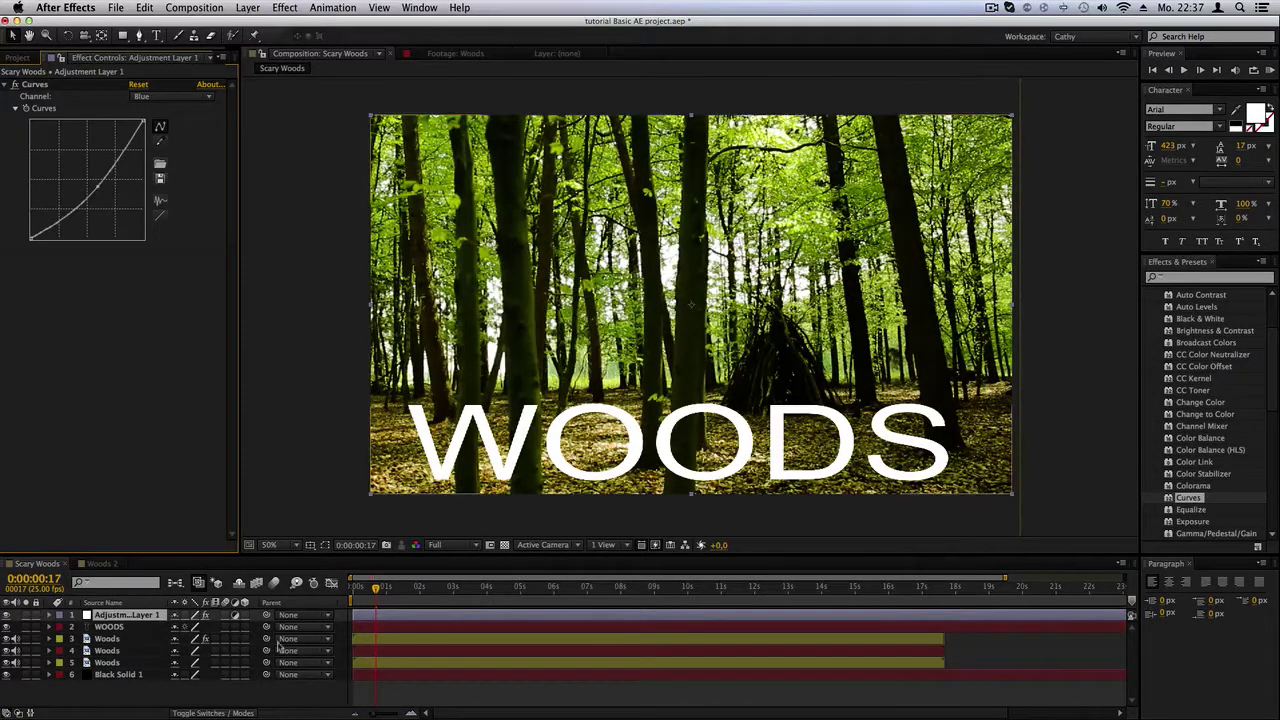
Place the adjustment layer directly beneath the WOODS text layer and select the three Woods layers under it one by one
left_click_drag(254, 616, 236, 632)
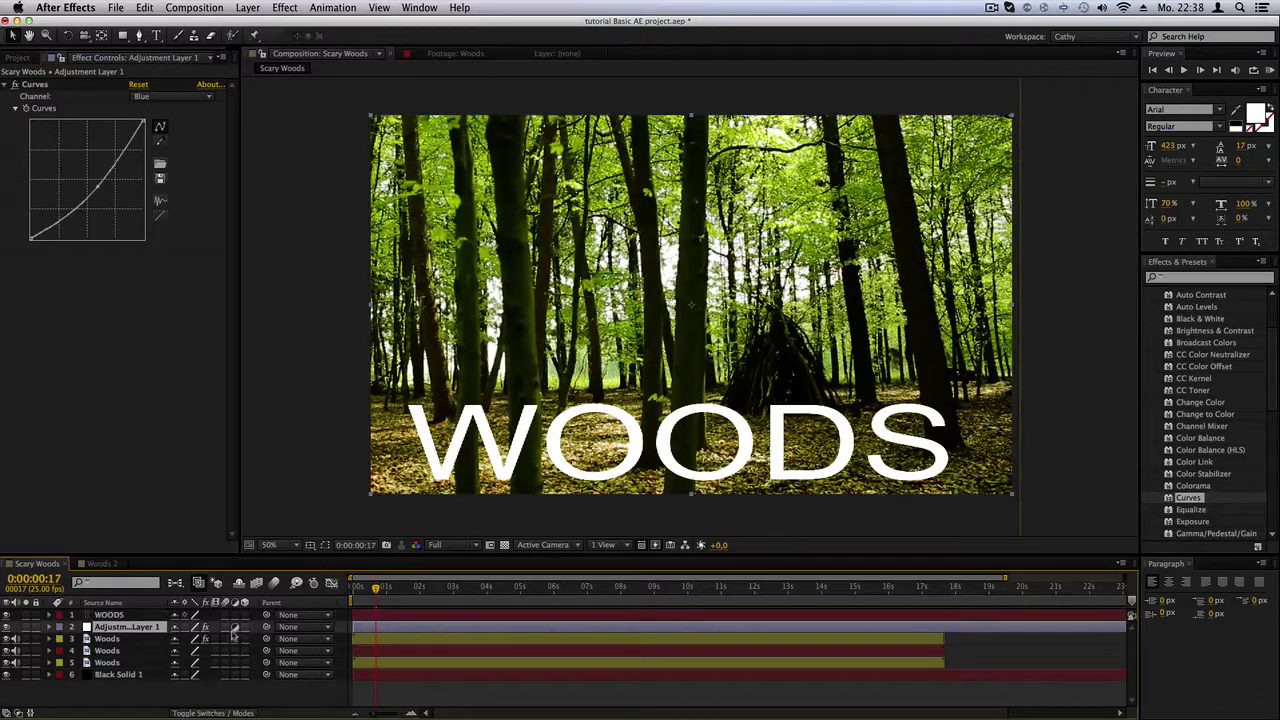
left_click(119, 640)
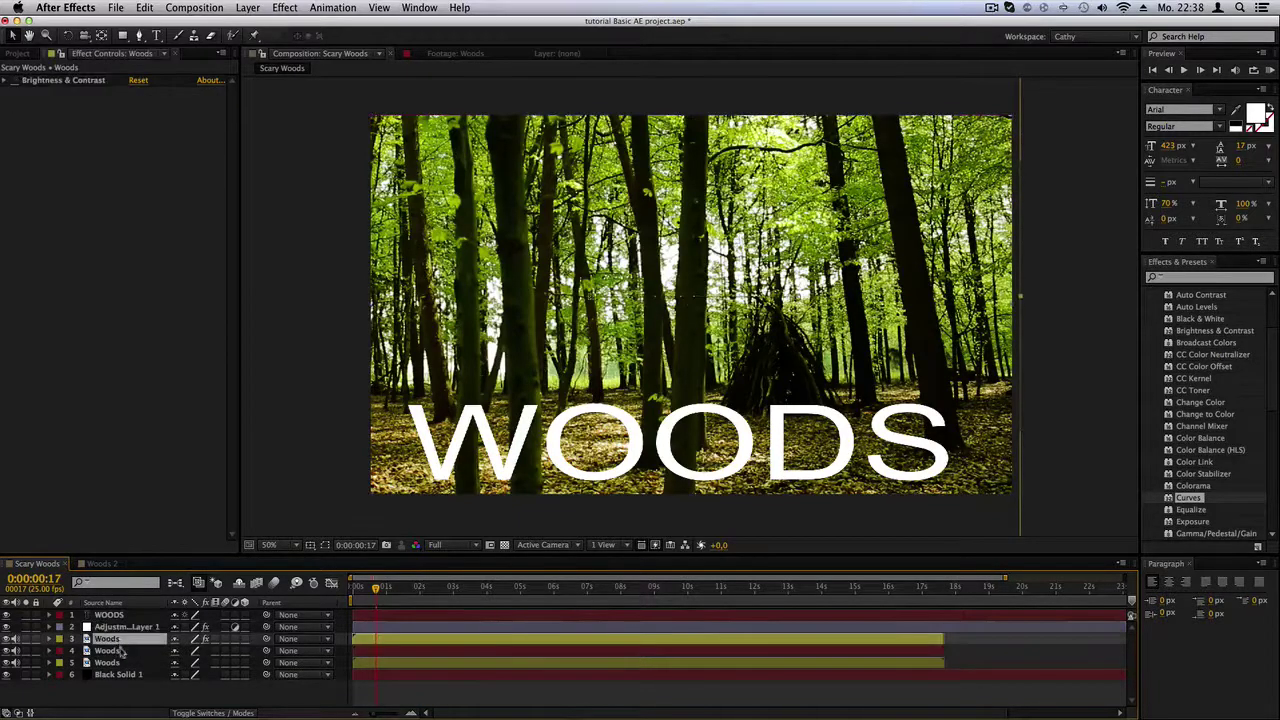
left_click(119, 651)
left_click(122, 662)
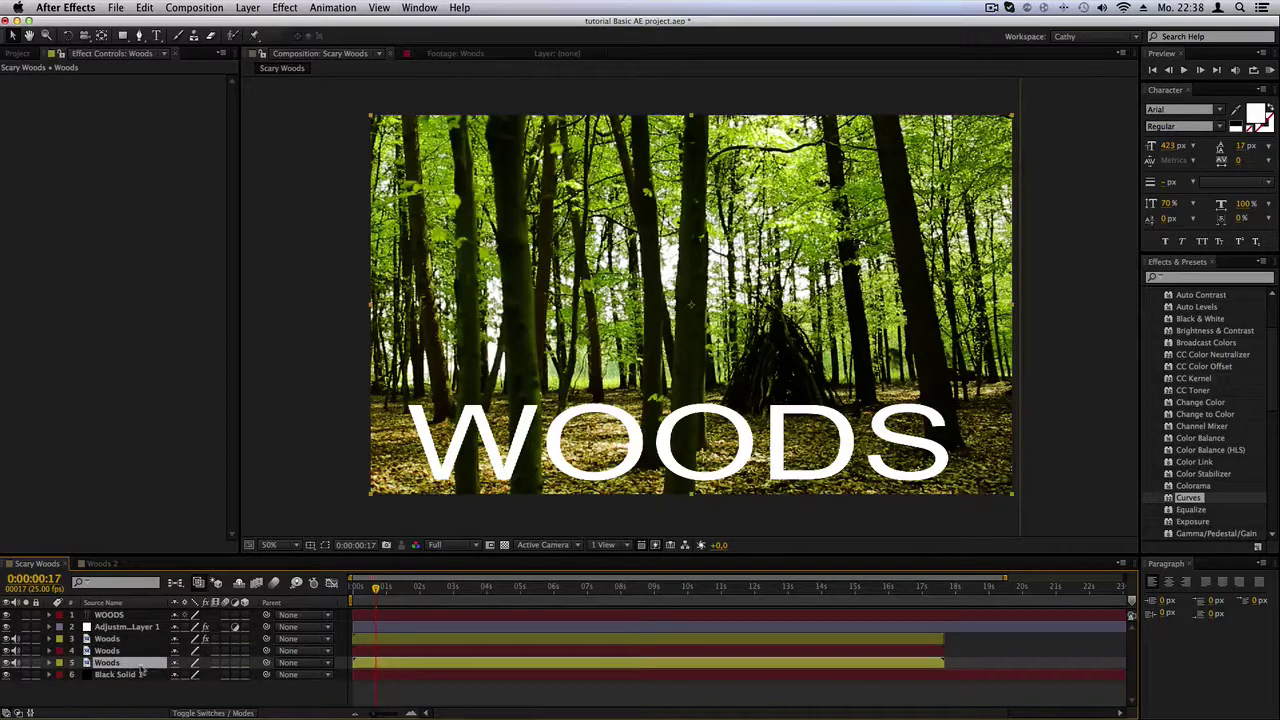
Switch the adjustment layer's adjustment behavior off, scrub the timeline to 0:00:05:09, and switch the behavior back on
left_click(234, 627)
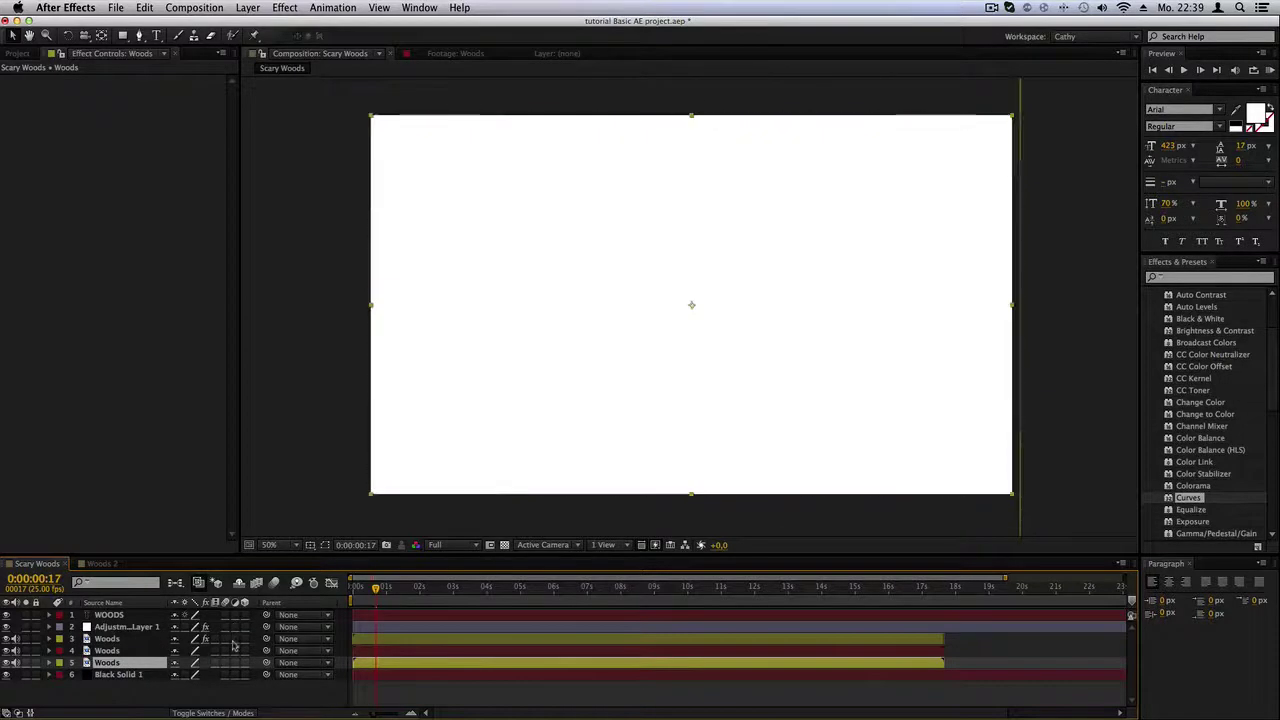
left_click(401, 589)
left_click_drag(410, 589, 532, 589)
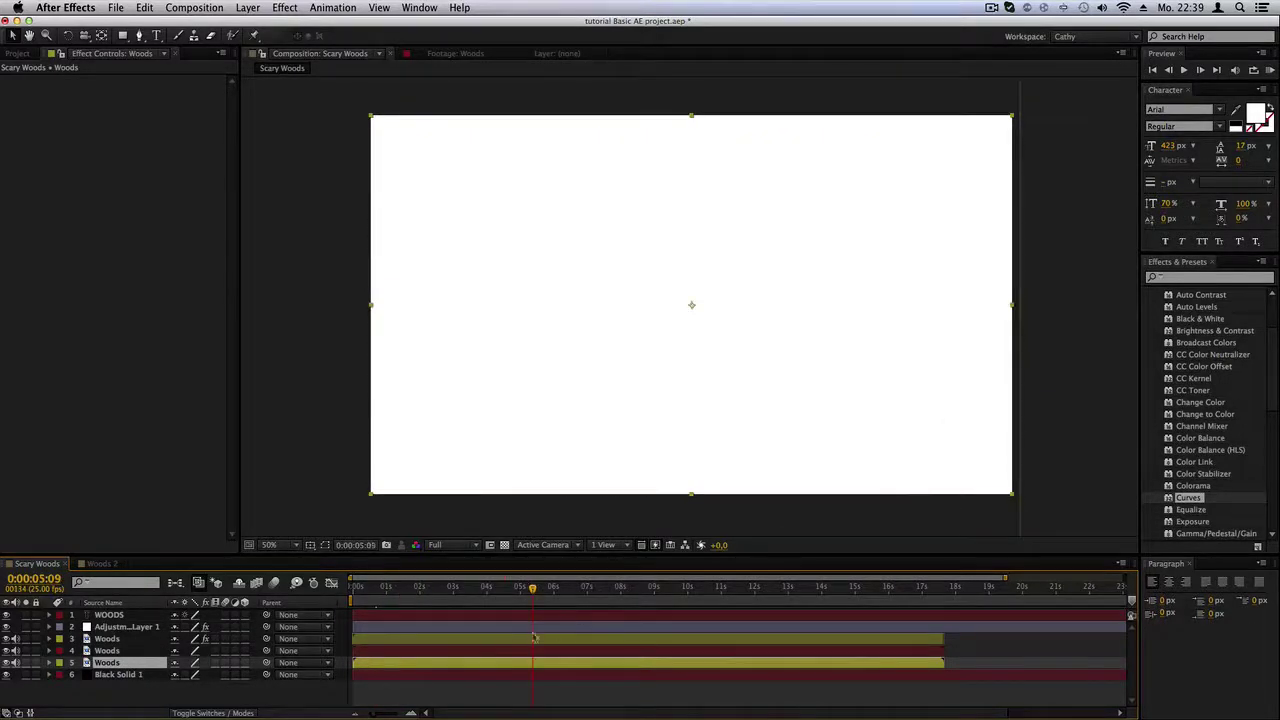
left_click(236, 641)
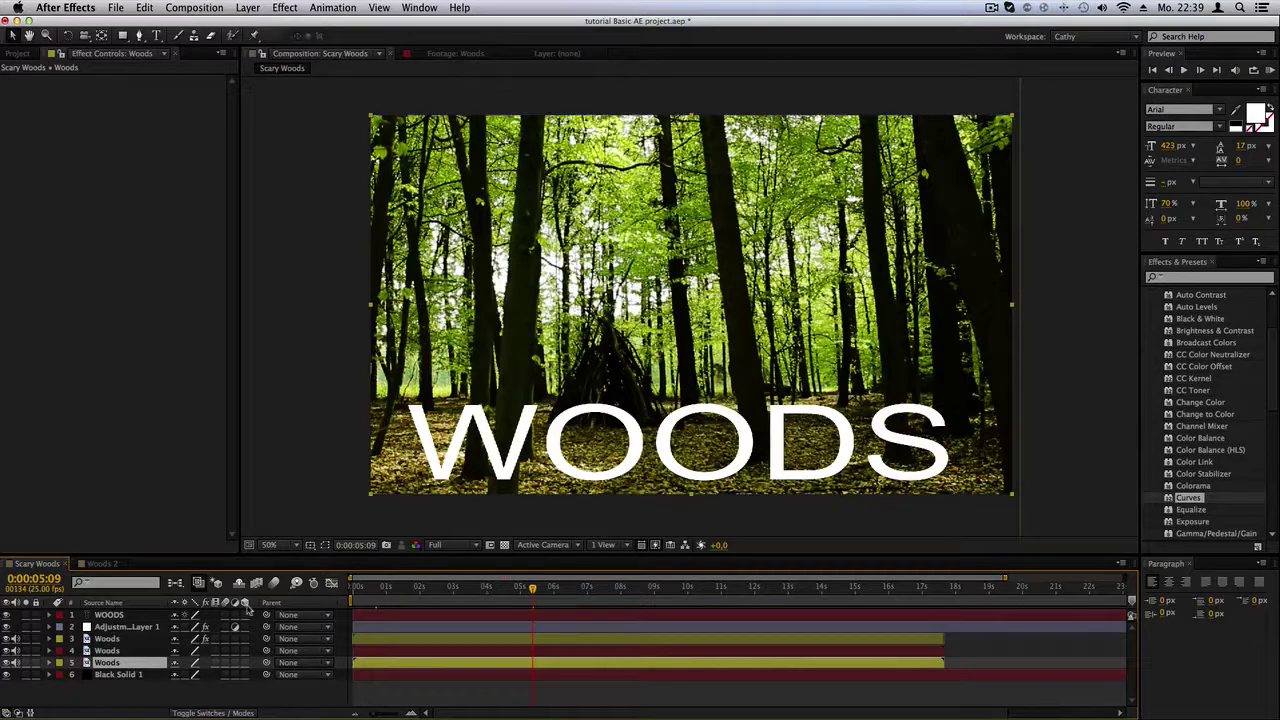
Make the WOODS text layer 3D and rotate it around its Y axis so the word recedes into the forest
left_click(110, 615)
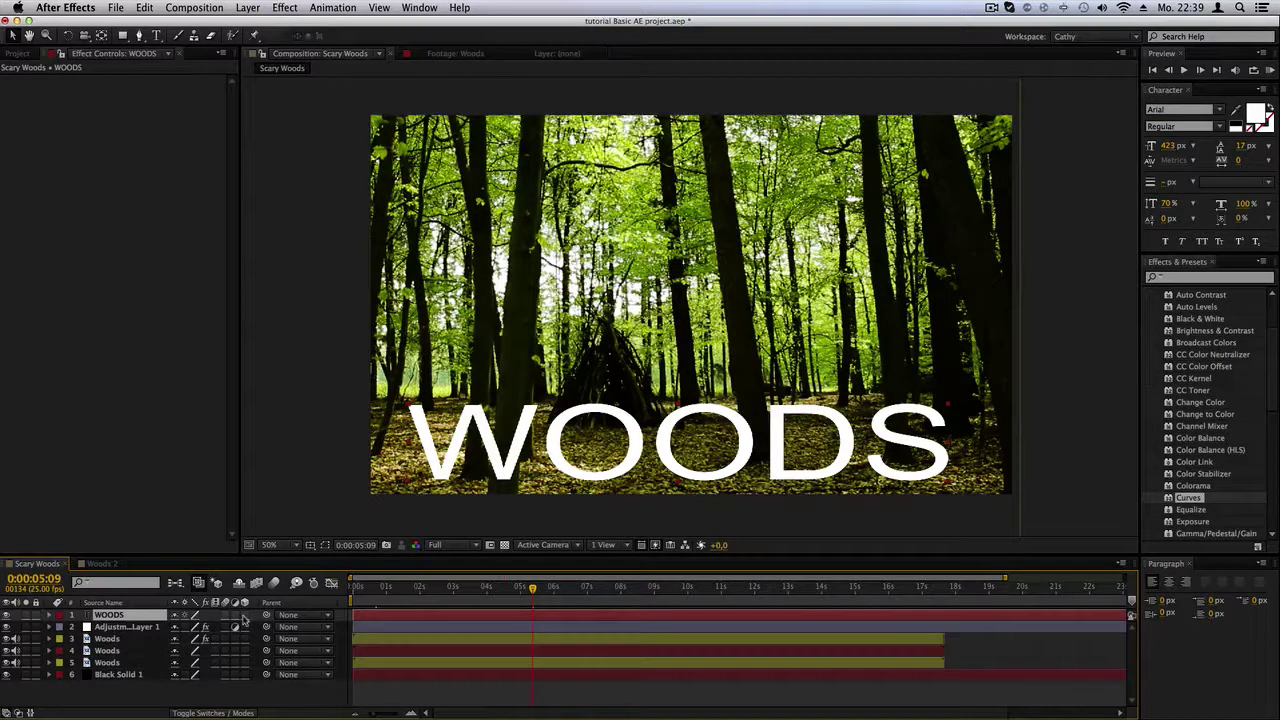
left_click(244, 615)
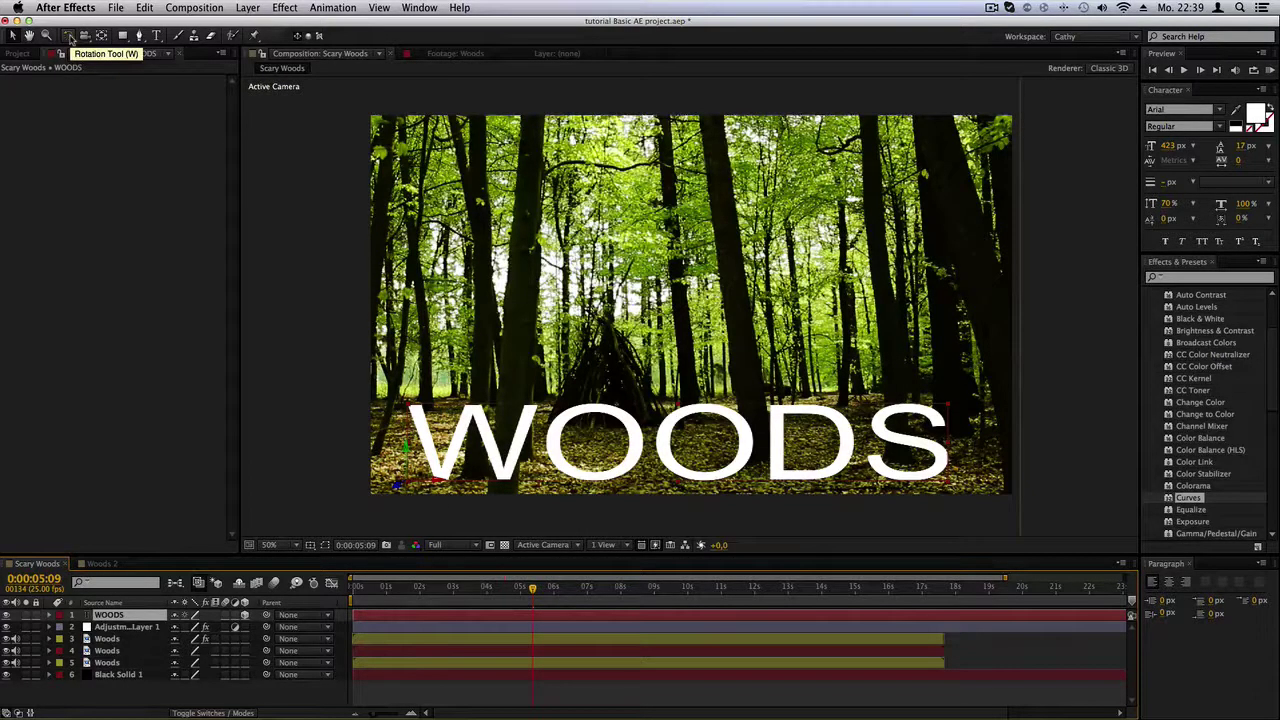
left_click(70, 37)
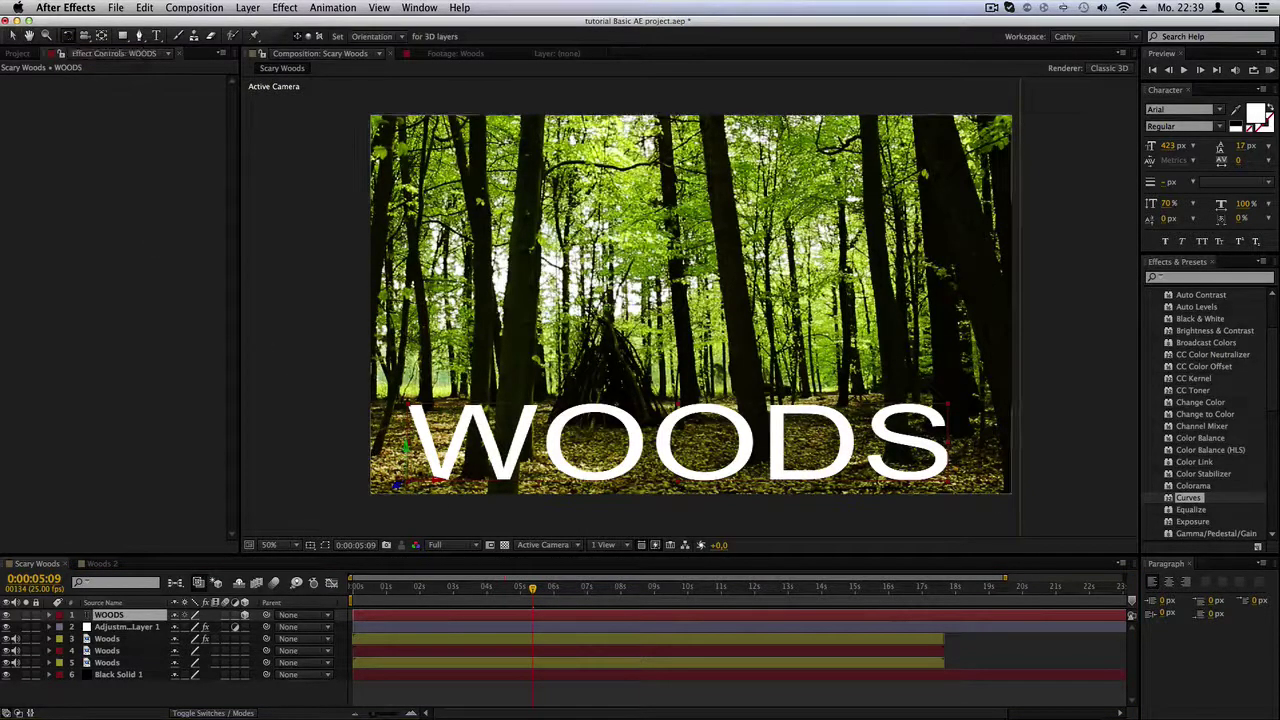
left_click_drag(406, 448, 474, 448)
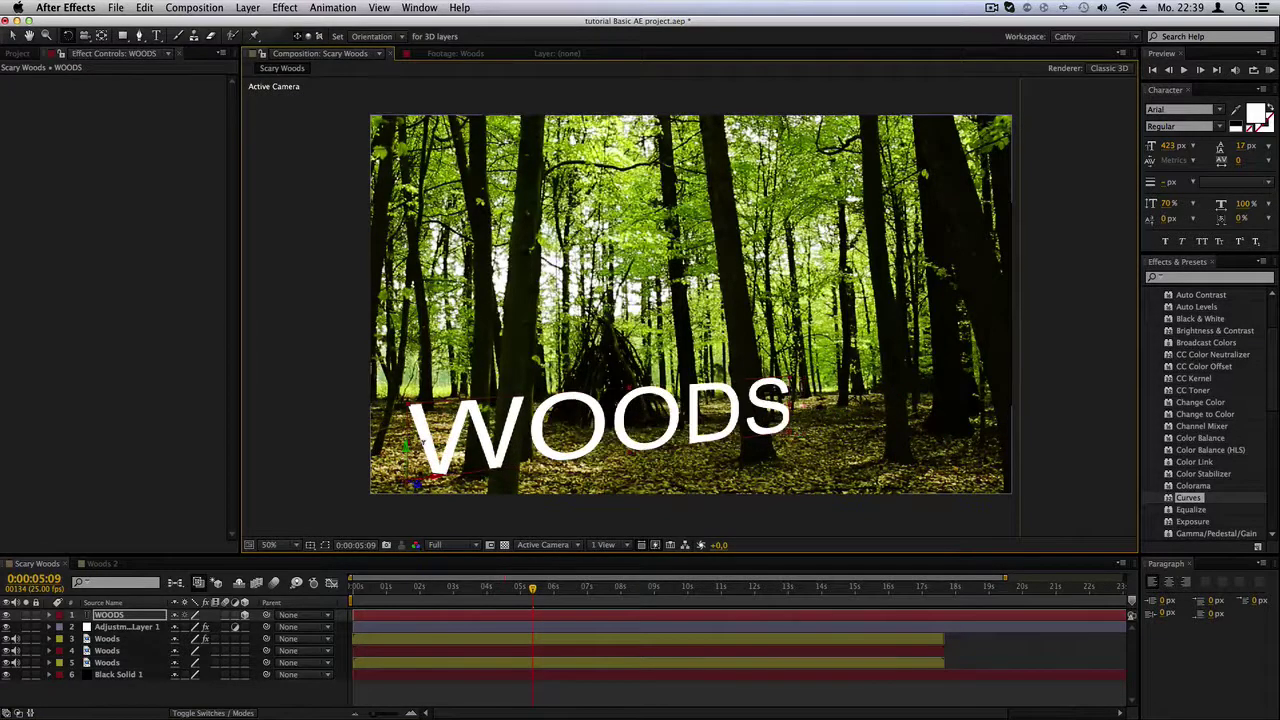
left_click(338, 490)
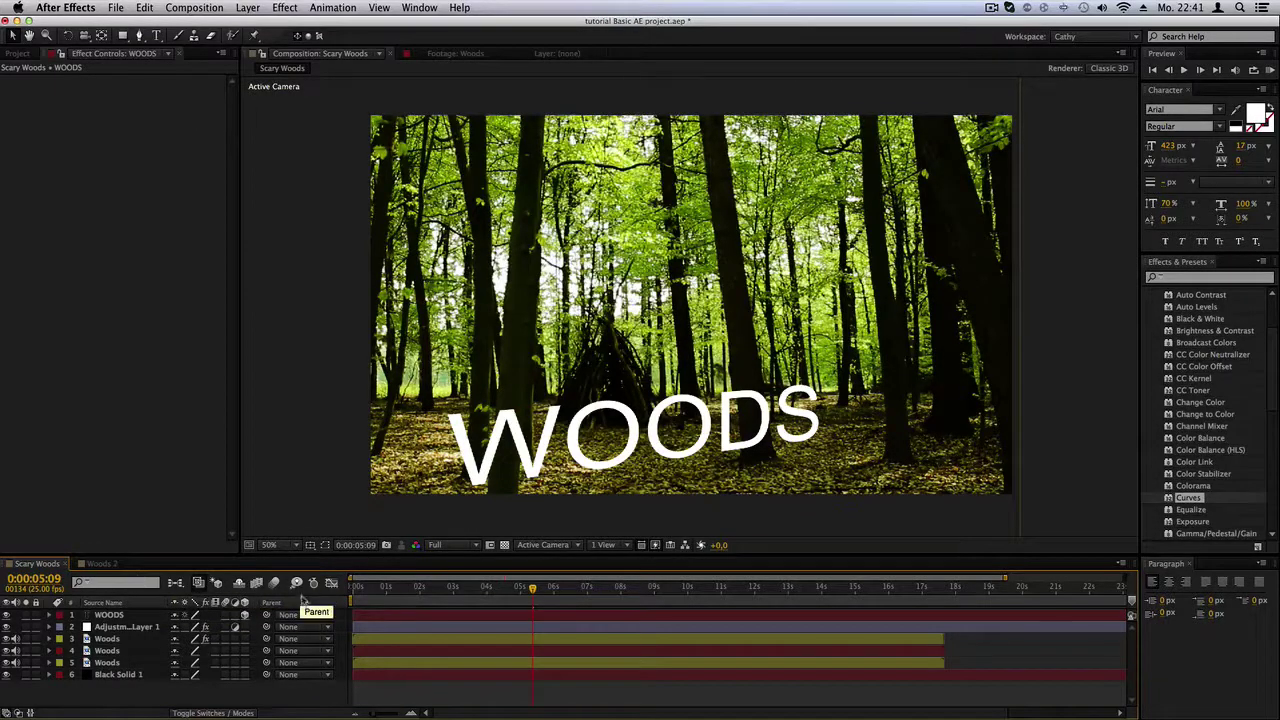
Hide the timeline's A/V Features column and show it again
right_click(294, 605)
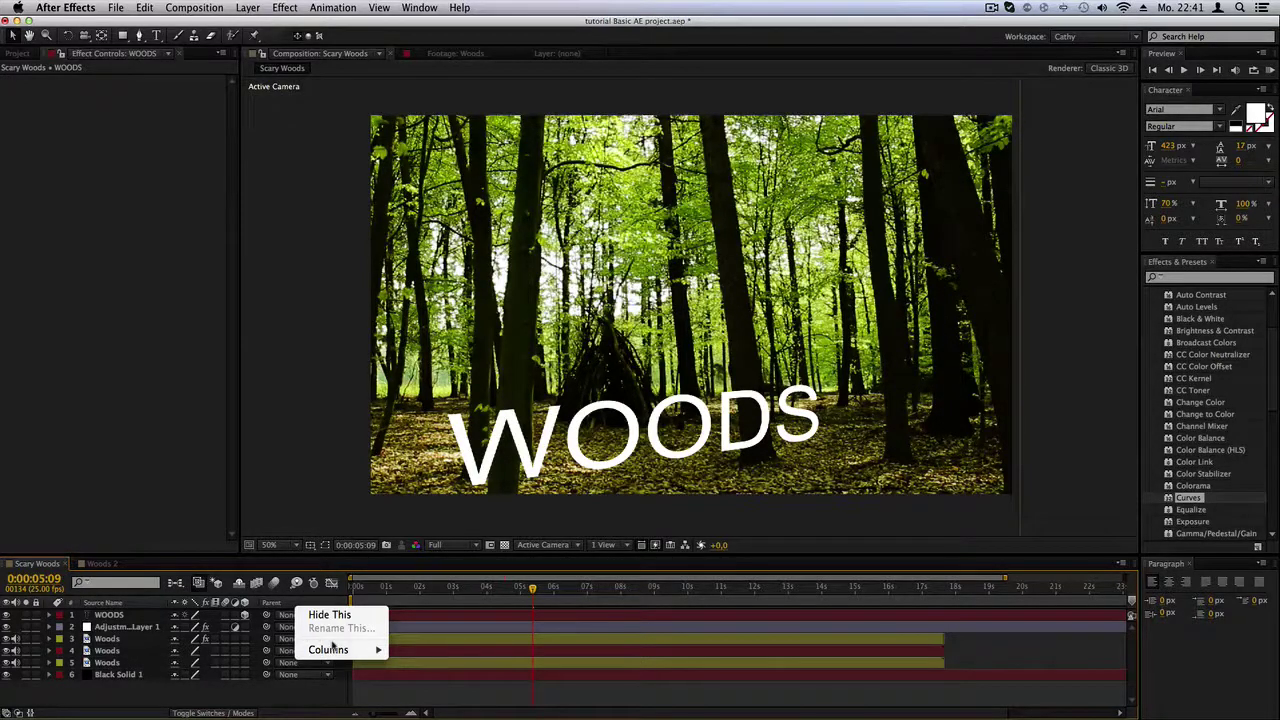
mouse_move(338, 652)
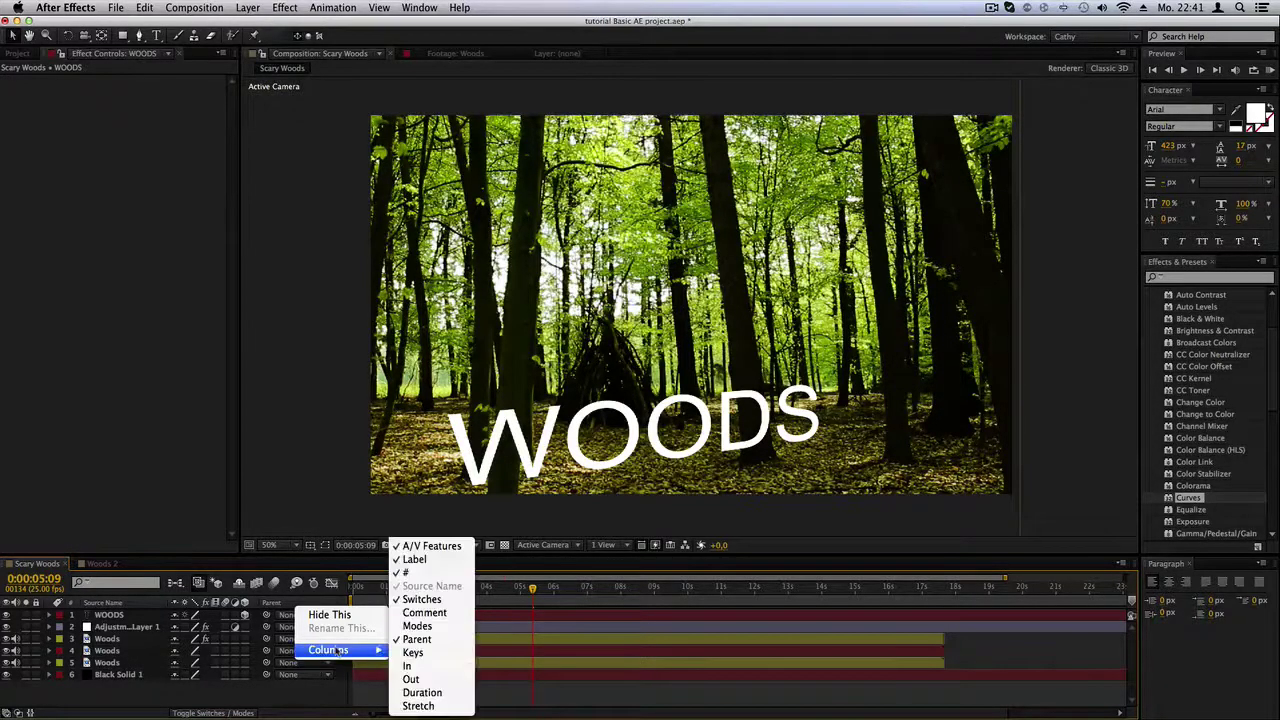
left_click(424, 549)
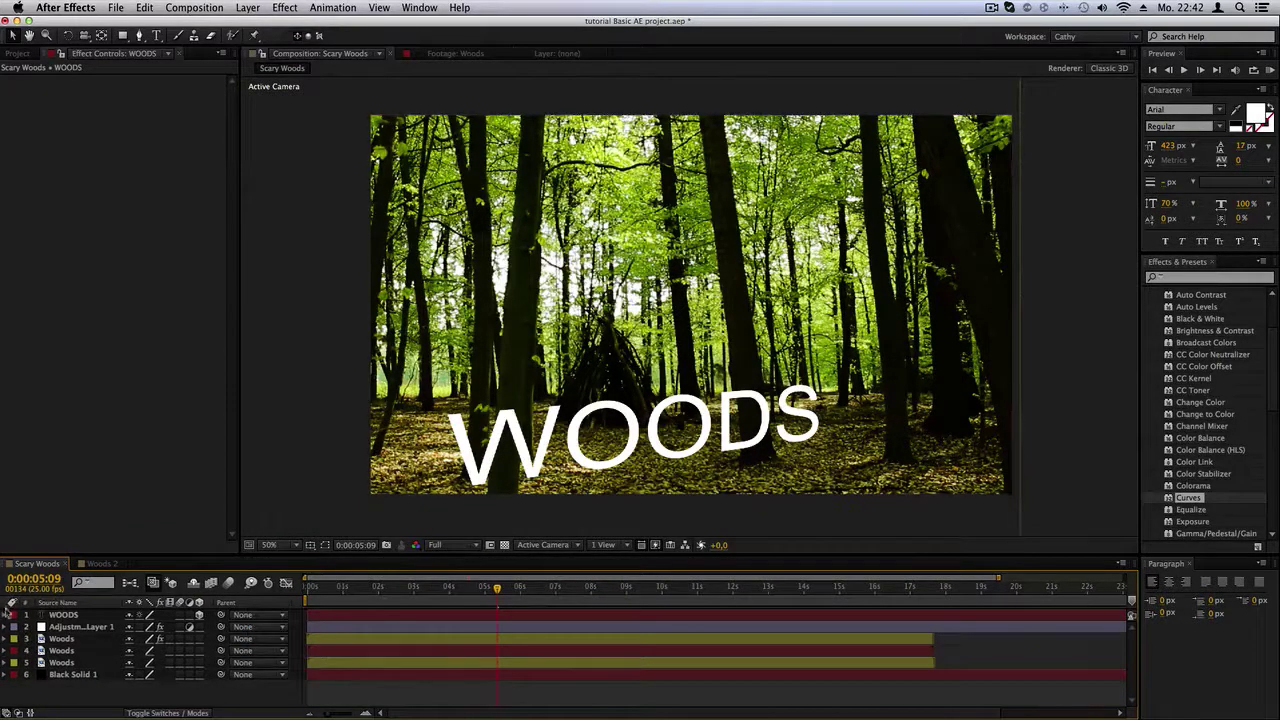
right_click(252, 604)
mouse_move(290, 647)
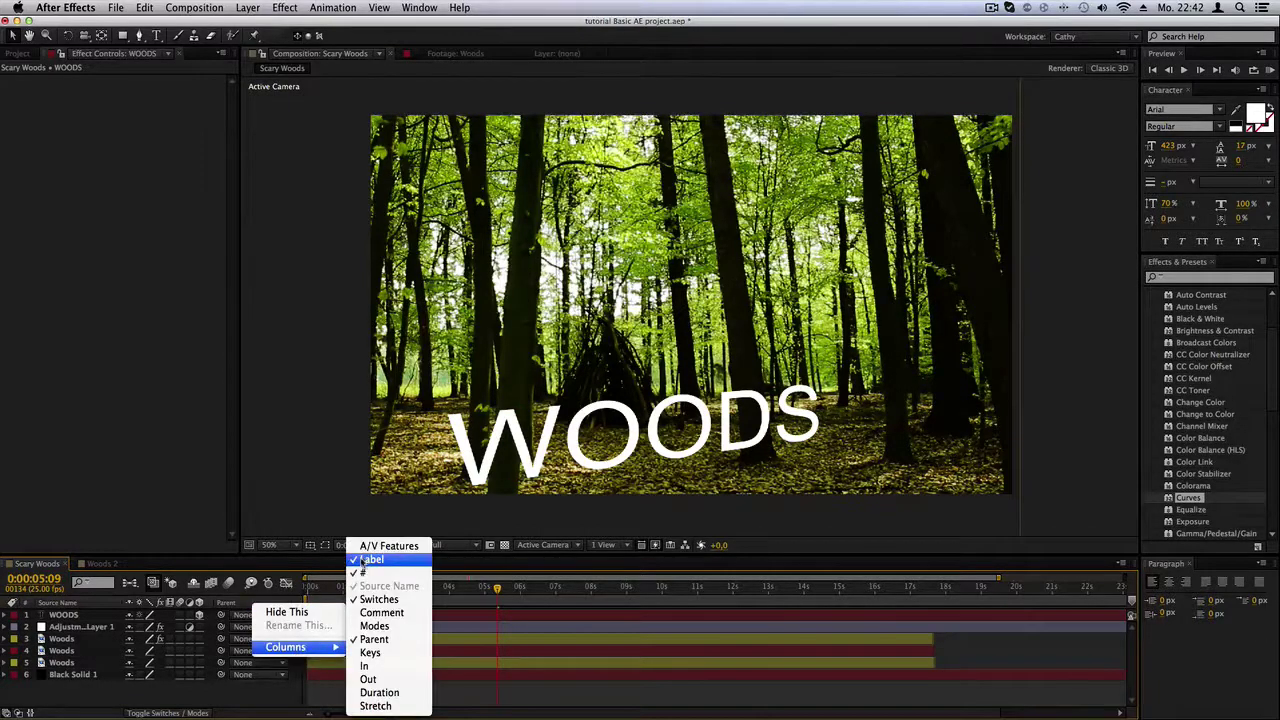
left_click(389, 545)
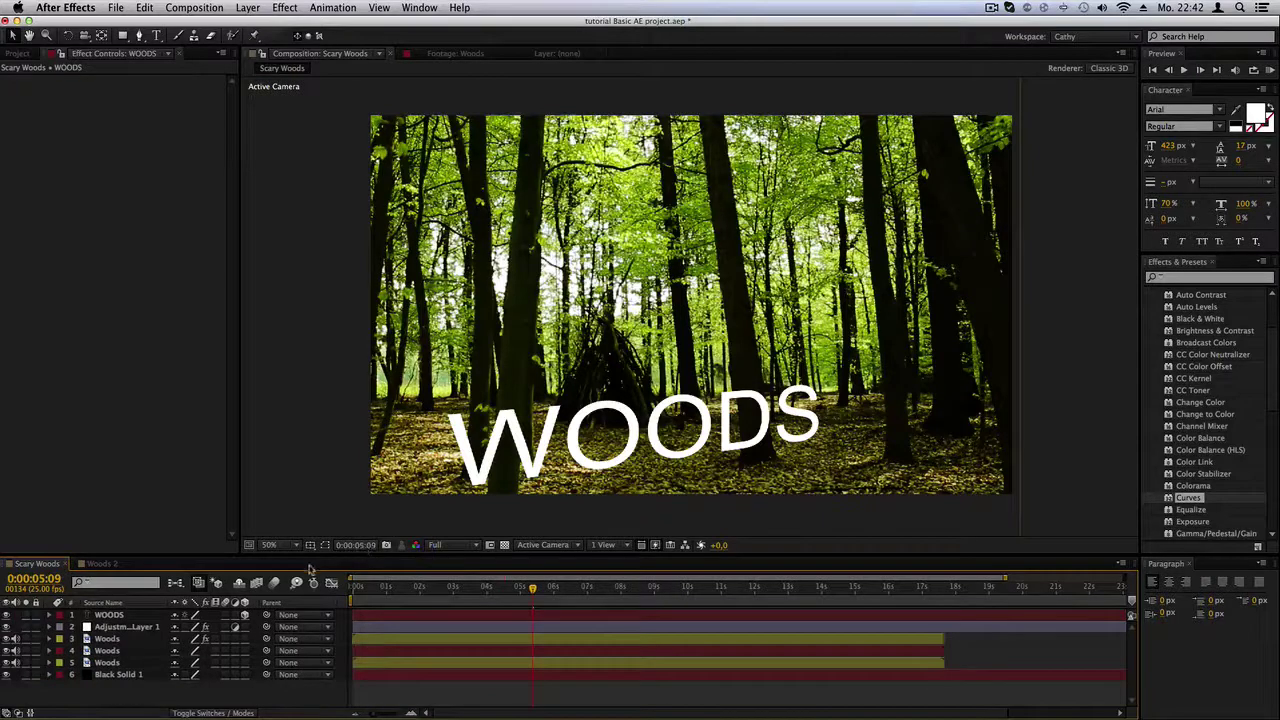
Swap the timeline's layer switches for the blending mode and track matte columns and back, twice
right_click(295, 604)
mouse_move(340, 648)
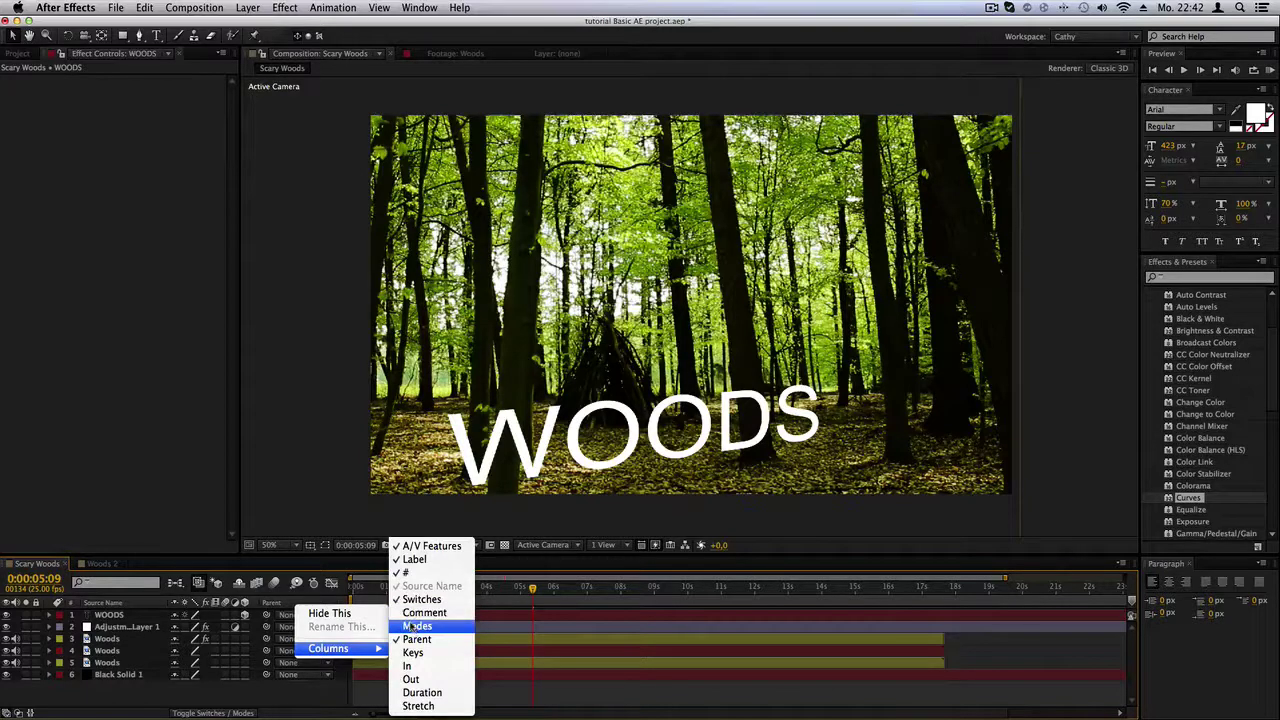
left_click(410, 712)
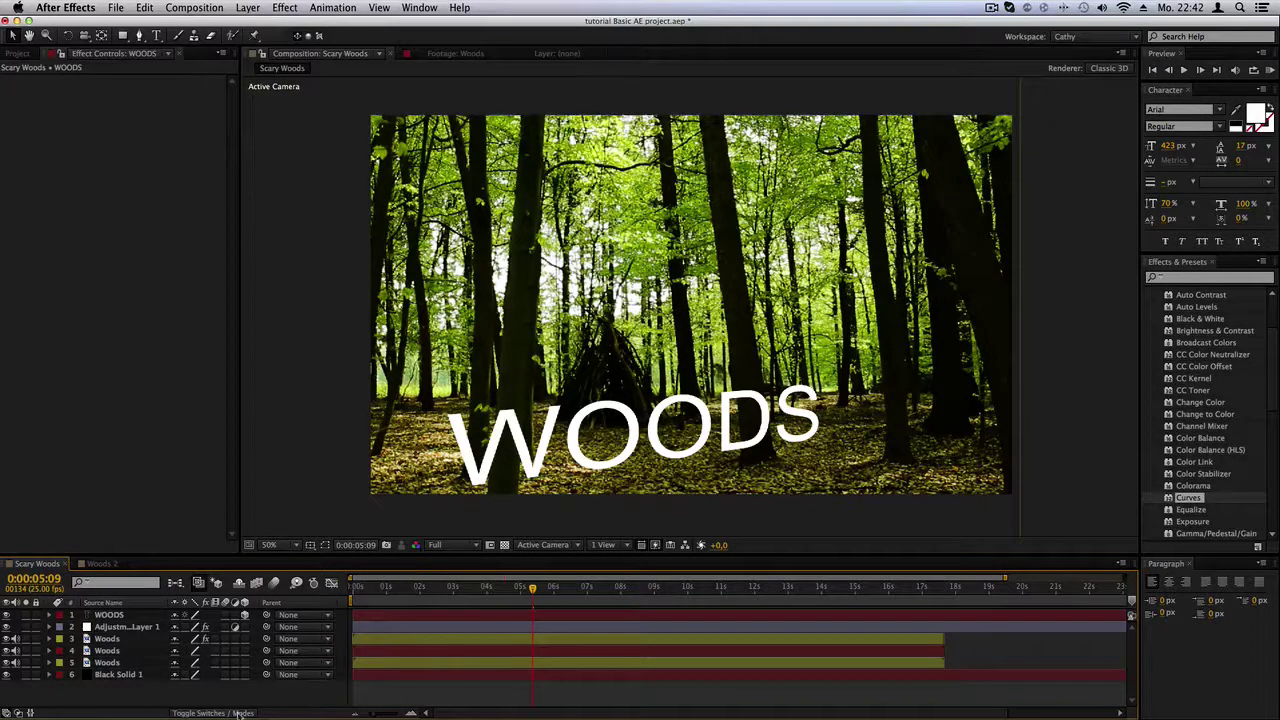
left_click(224, 713)
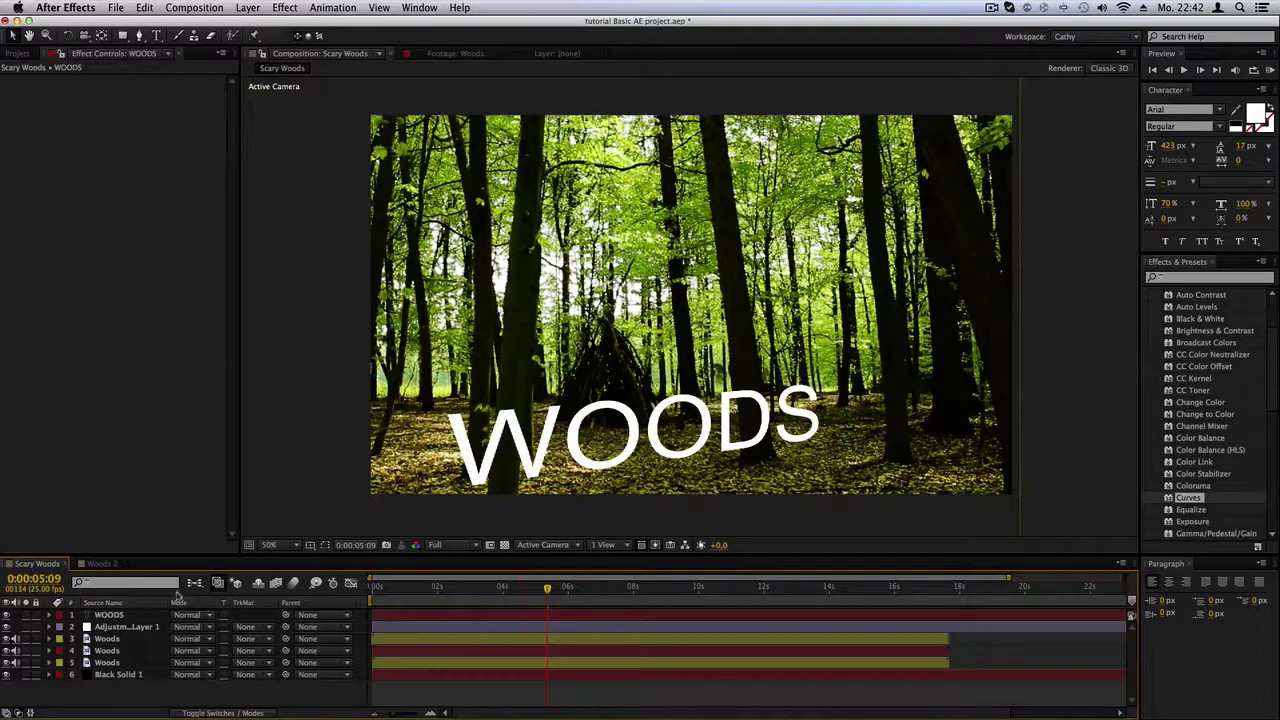
left_click(221, 712)
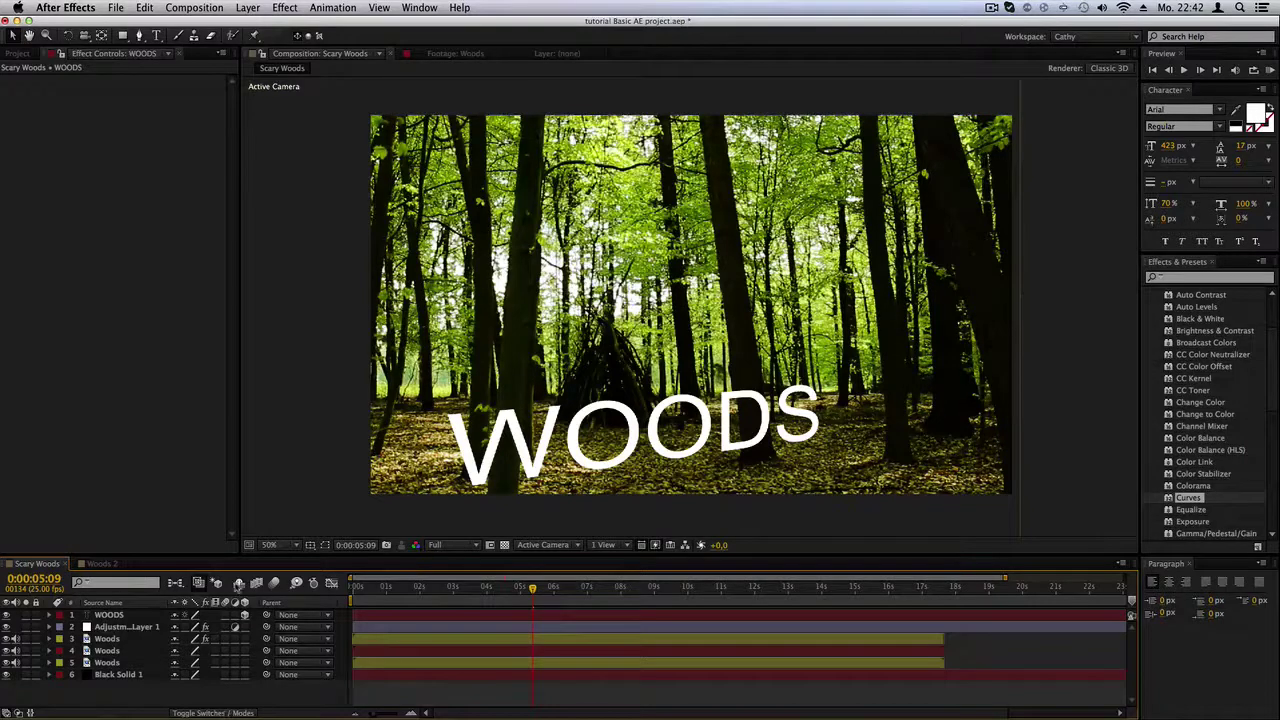
left_click(197, 713)
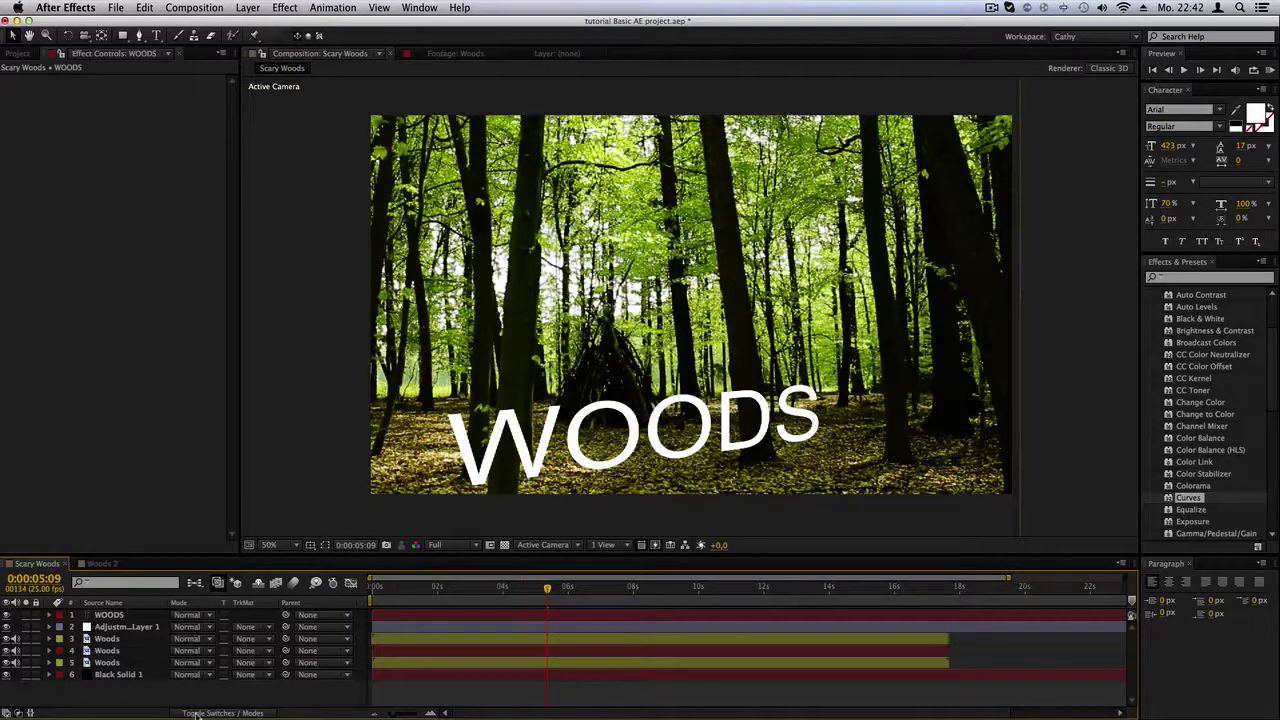
left_click(229, 710)
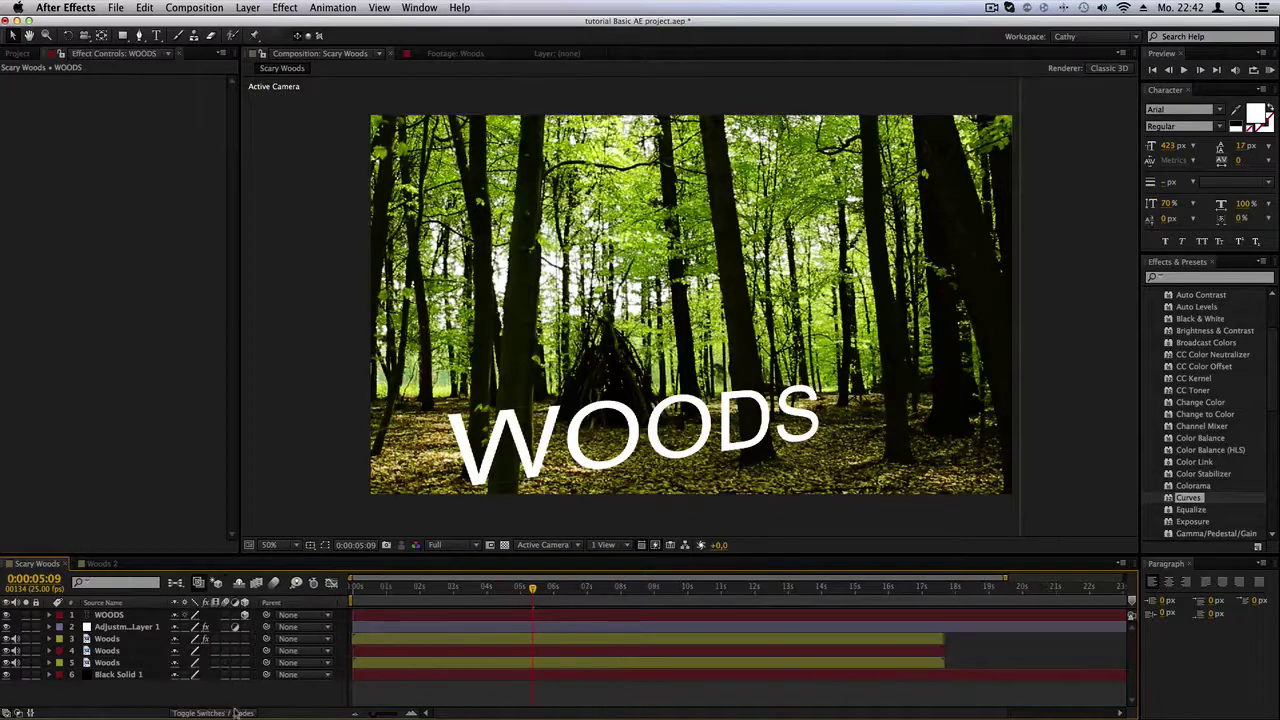
Show the Modes column alongside the layer switches in the timeline, and hide it again
right_click(301, 600)
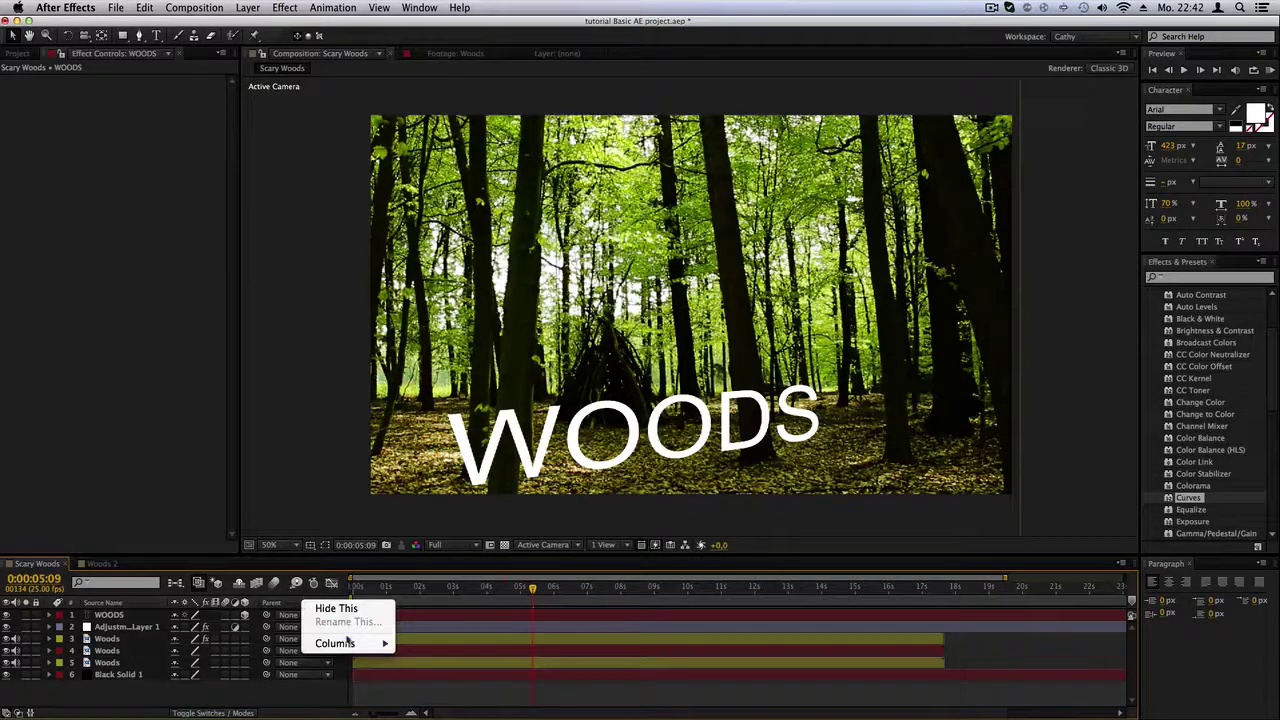
mouse_move(340, 643)
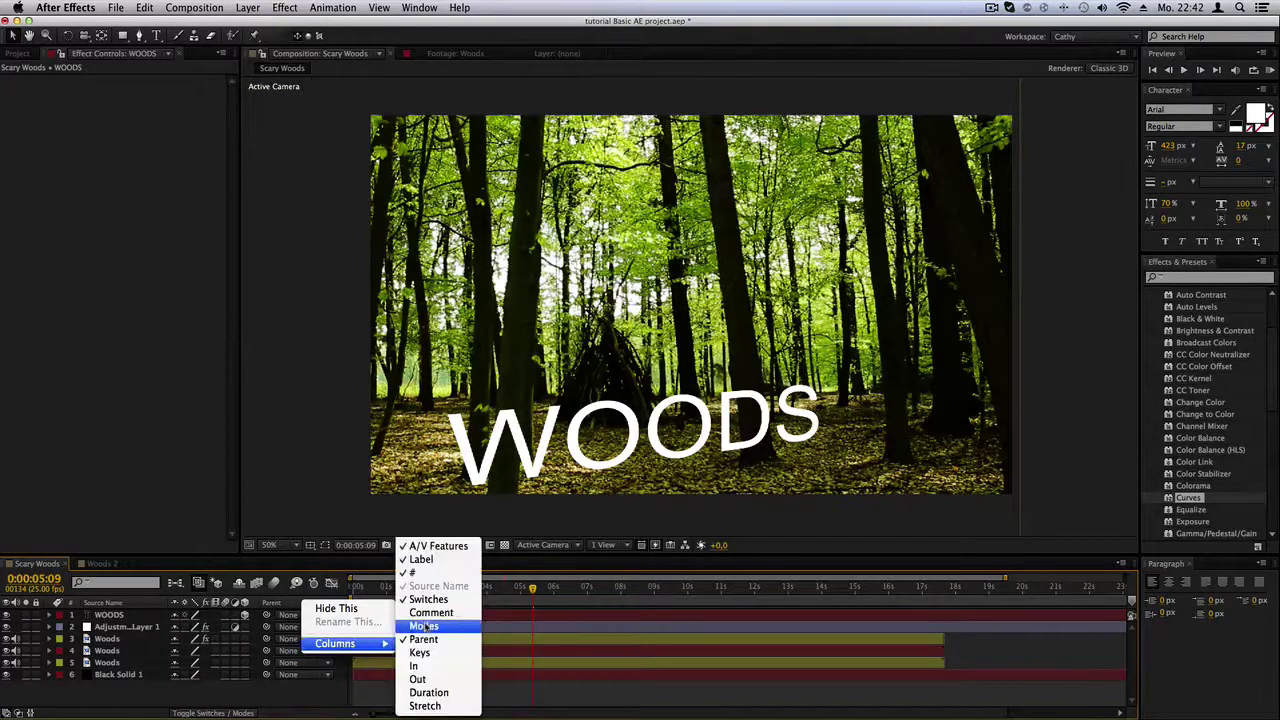
left_click(426, 626)
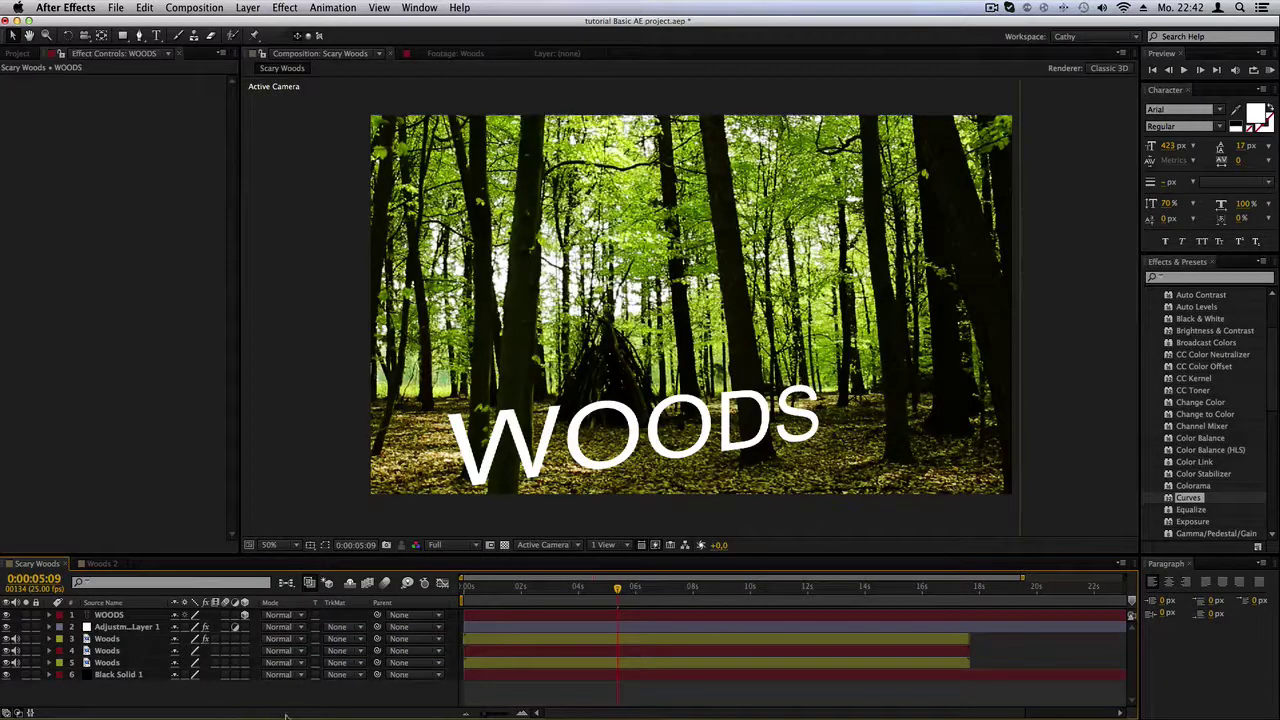
right_click(408, 603)
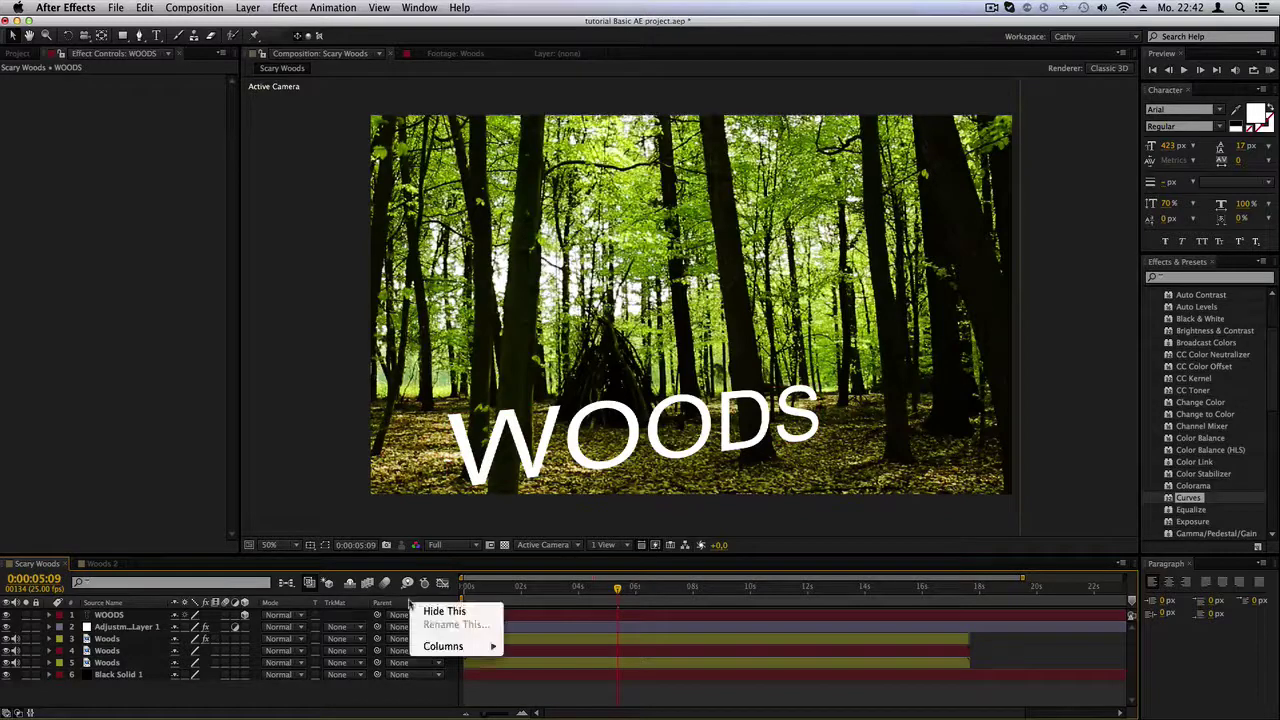
mouse_move(436, 652)
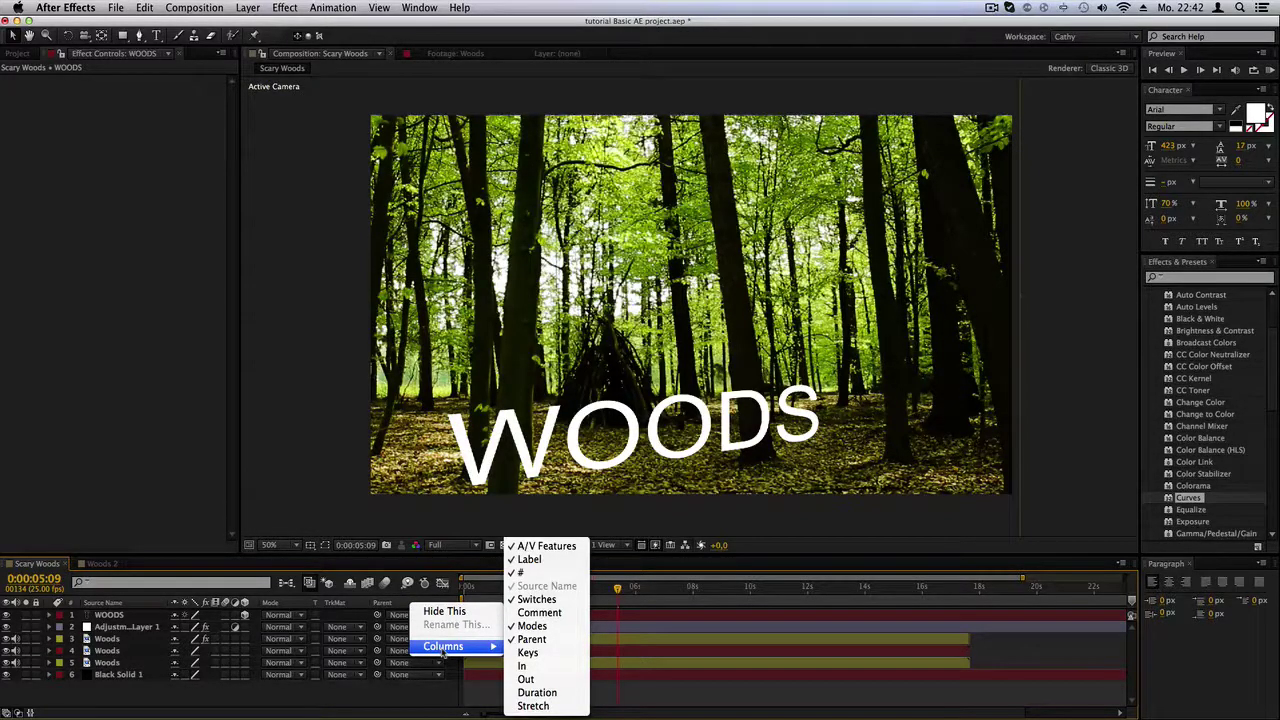
left_click(532, 626)
Hide the Switches column in the Scary Woods timeline
right_click(320, 603)
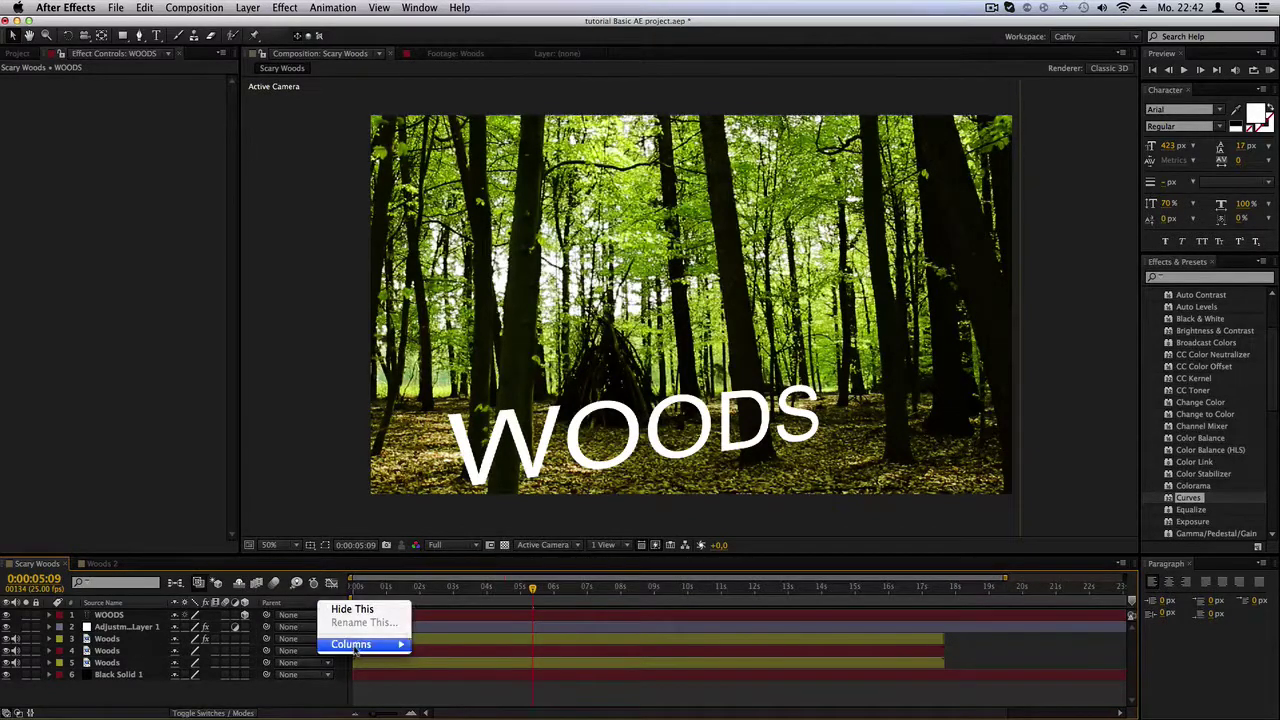
mouse_move(354, 649)
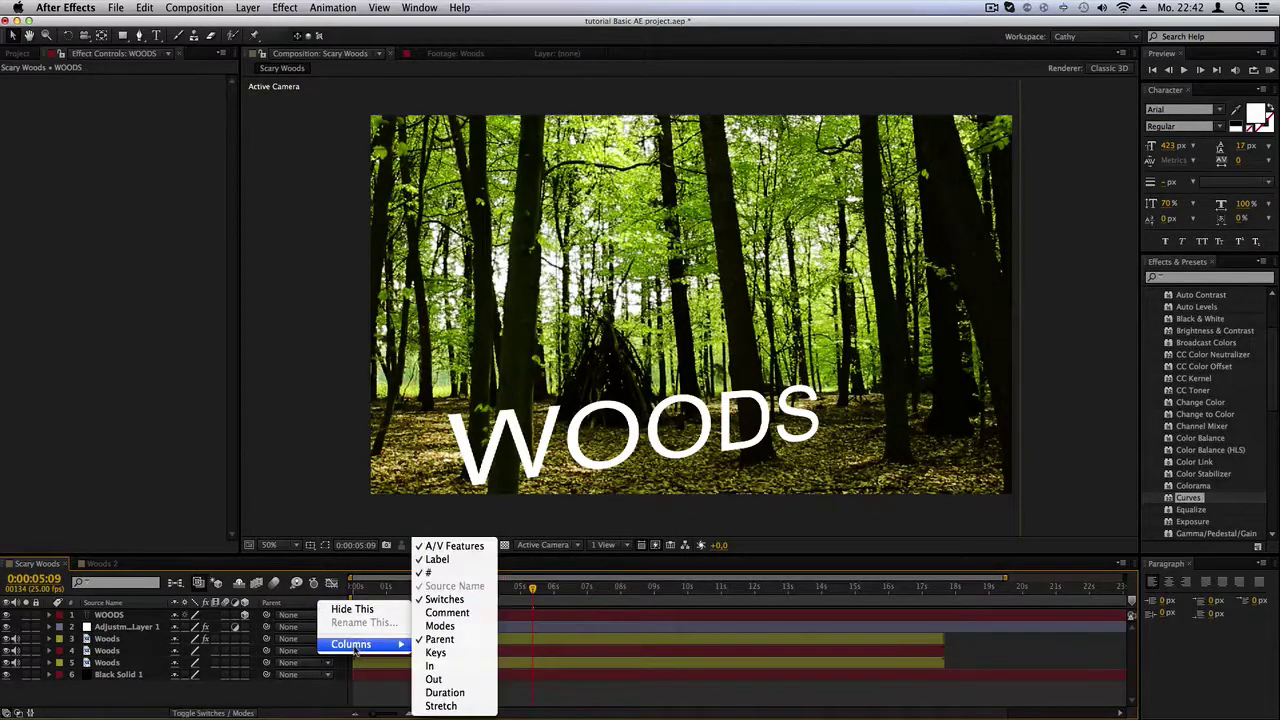
left_click(463, 600)
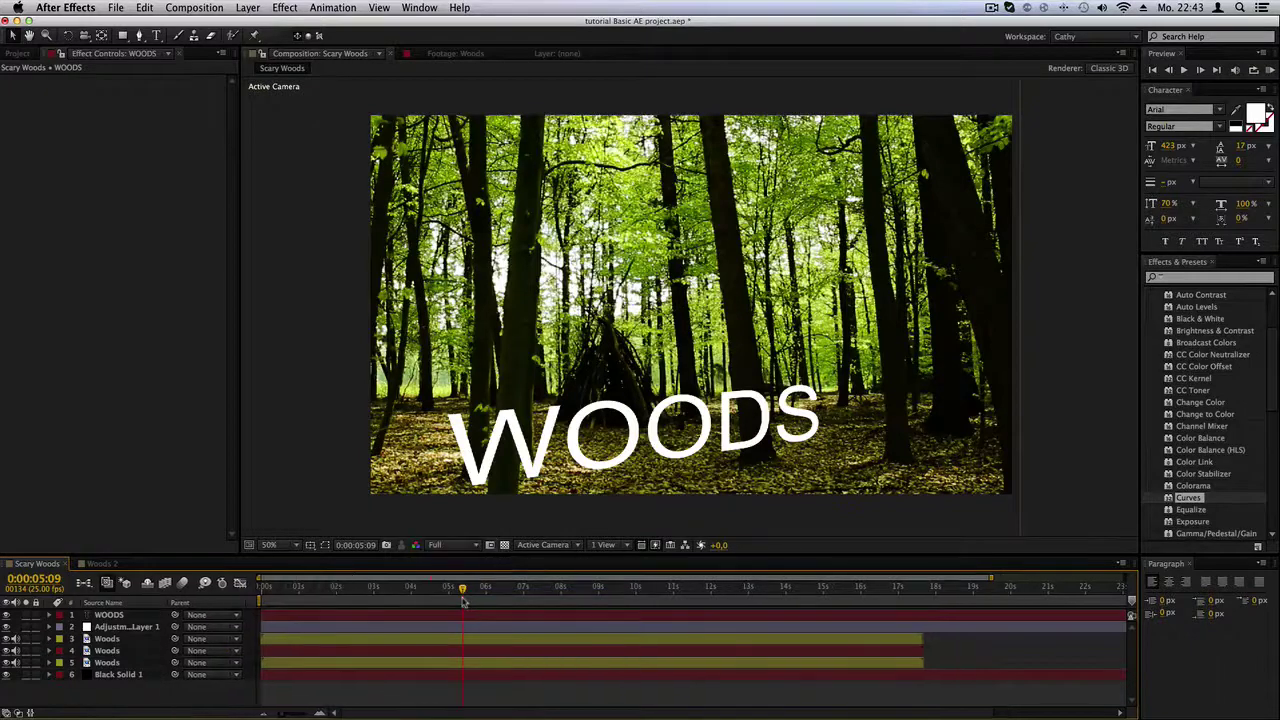
Parent the WOODS text layer to the layer 3 Woods footage with the pick whip
right_click(208, 603)
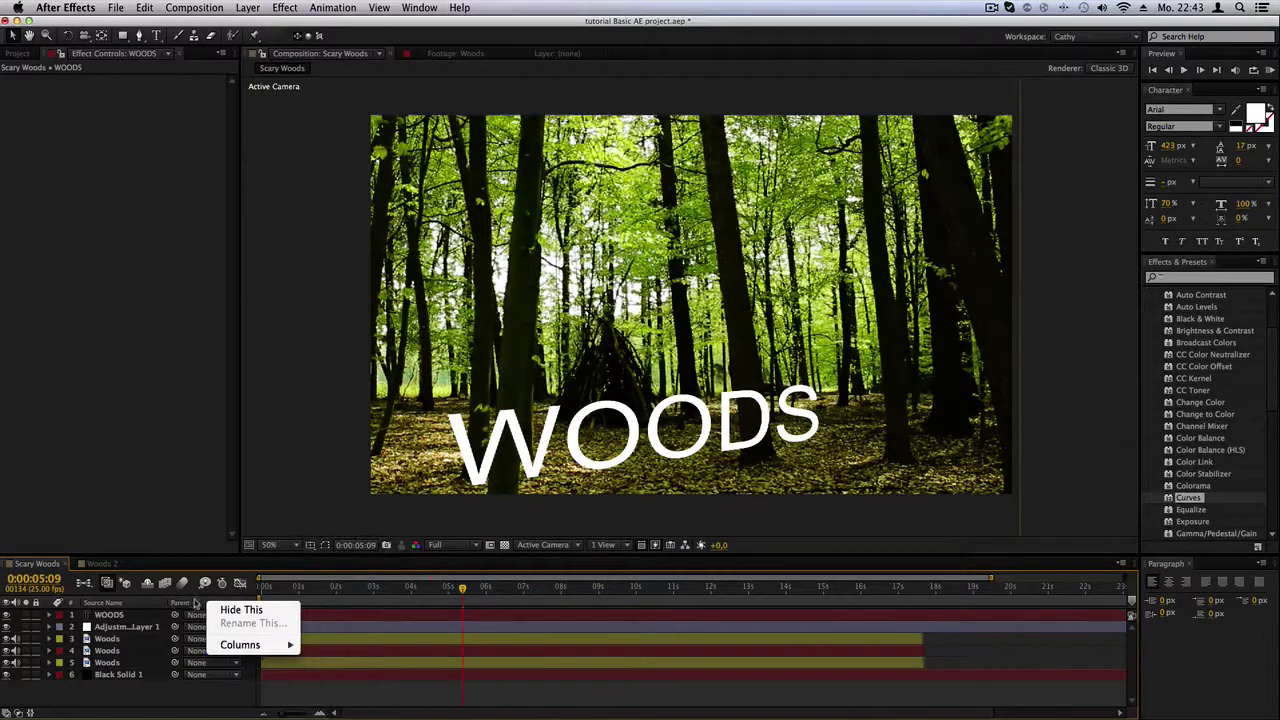
left_click(196, 603)
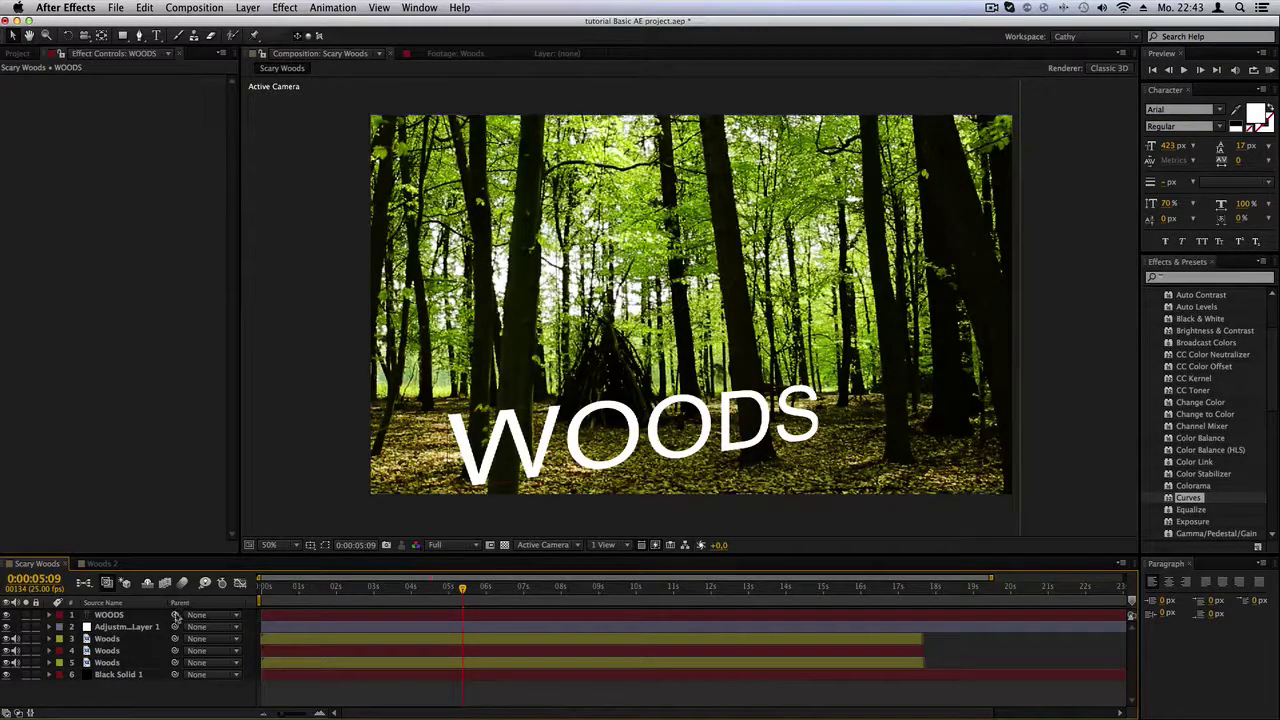
left_click(95, 615)
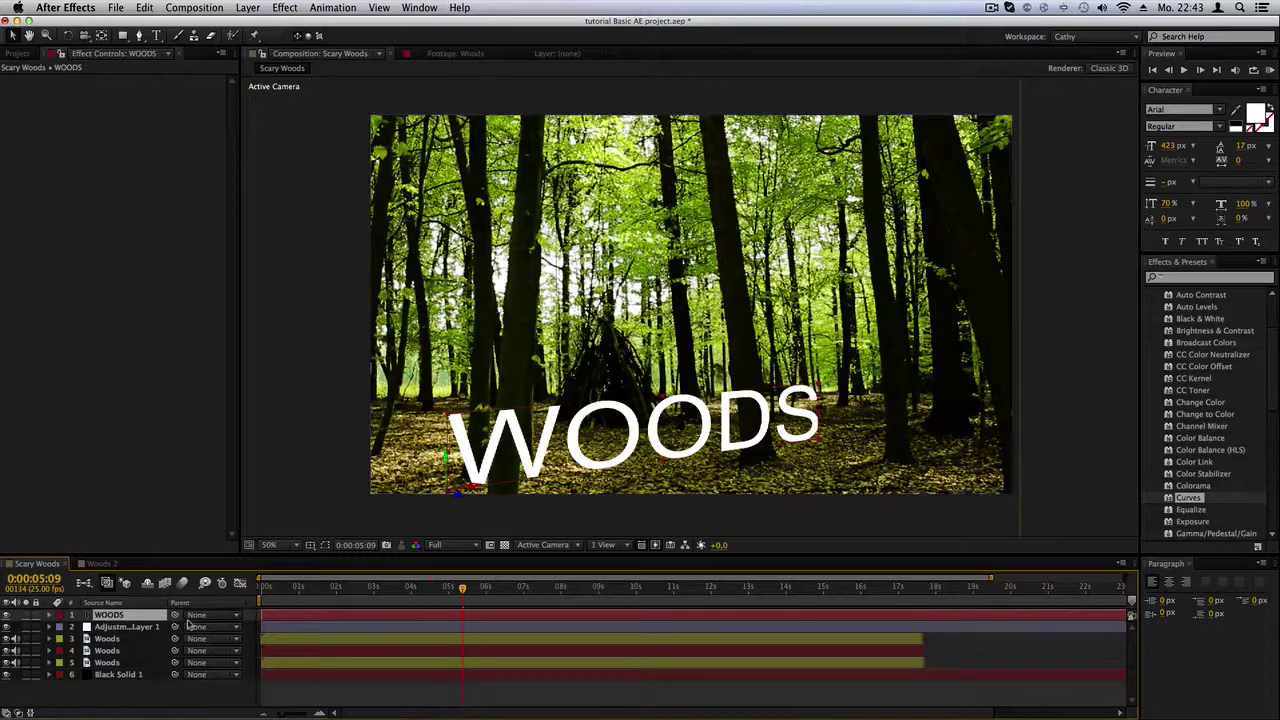
left_click_drag(176, 616, 130, 641)
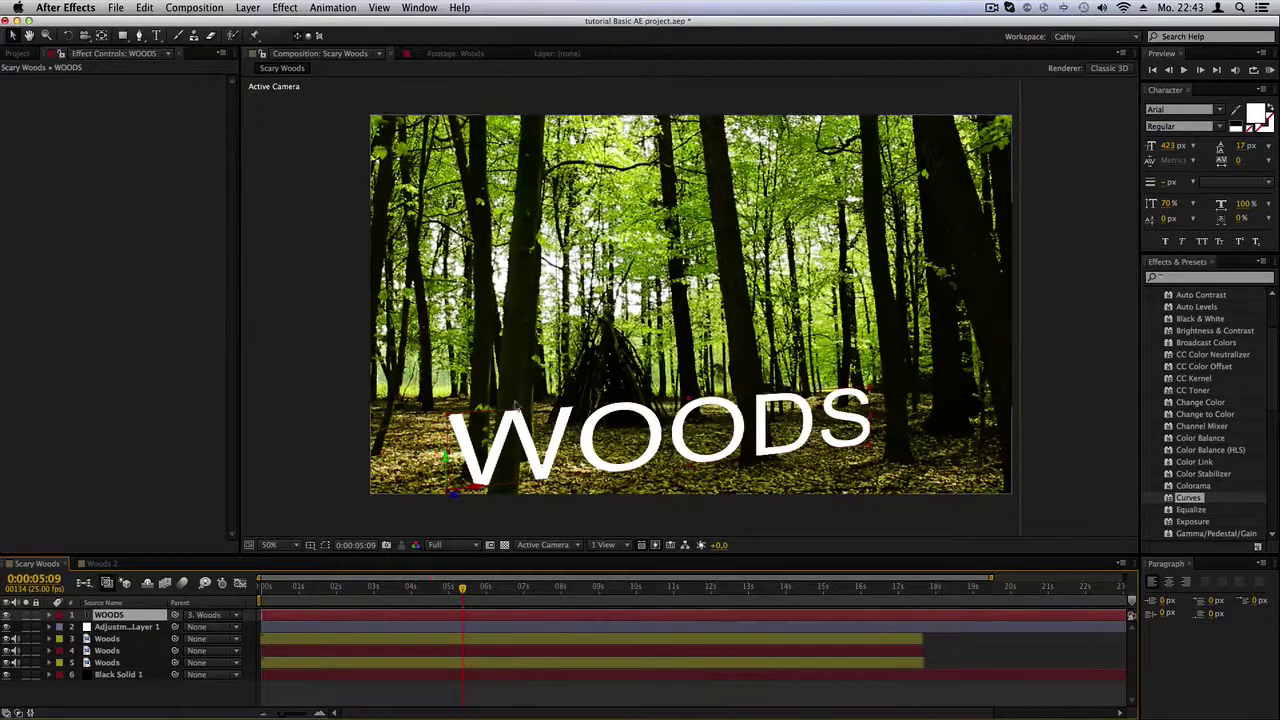
Try moving the parent layer 3 Woods up and to the right in the composition, and undo the move
left_click(110, 640)
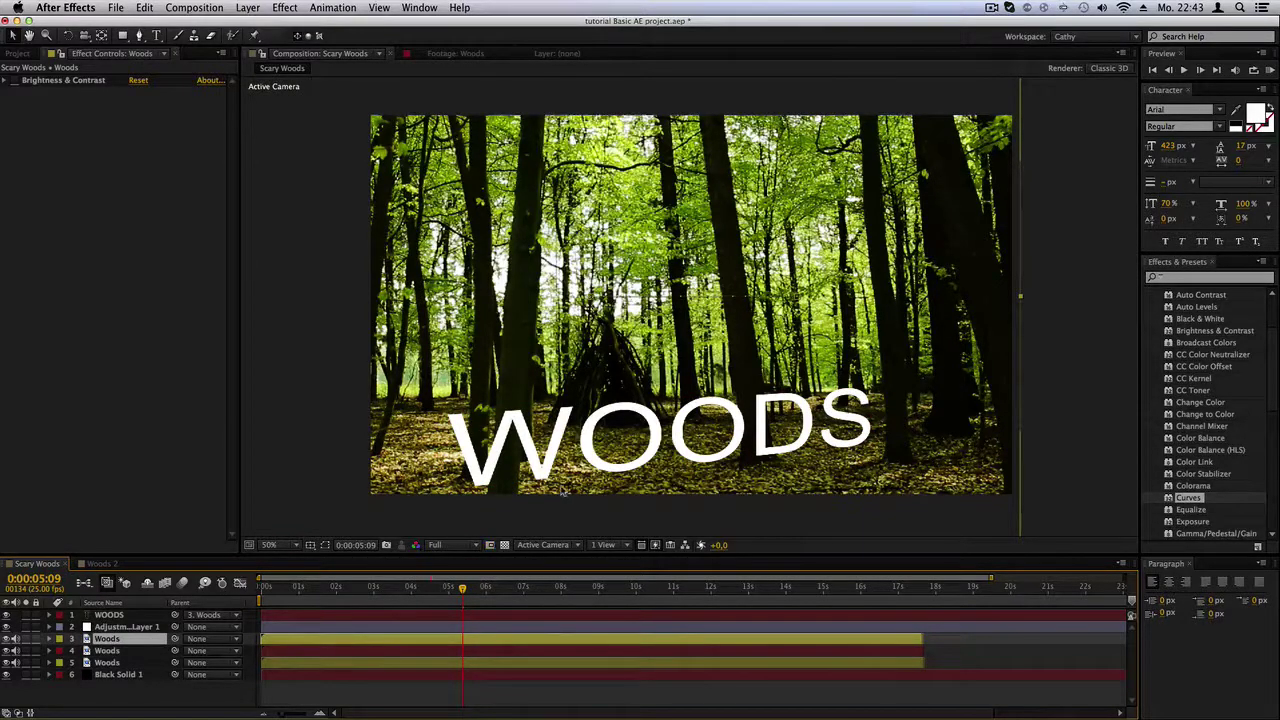
left_click_drag(562, 491, 618, 459)
left_click(146, 7)
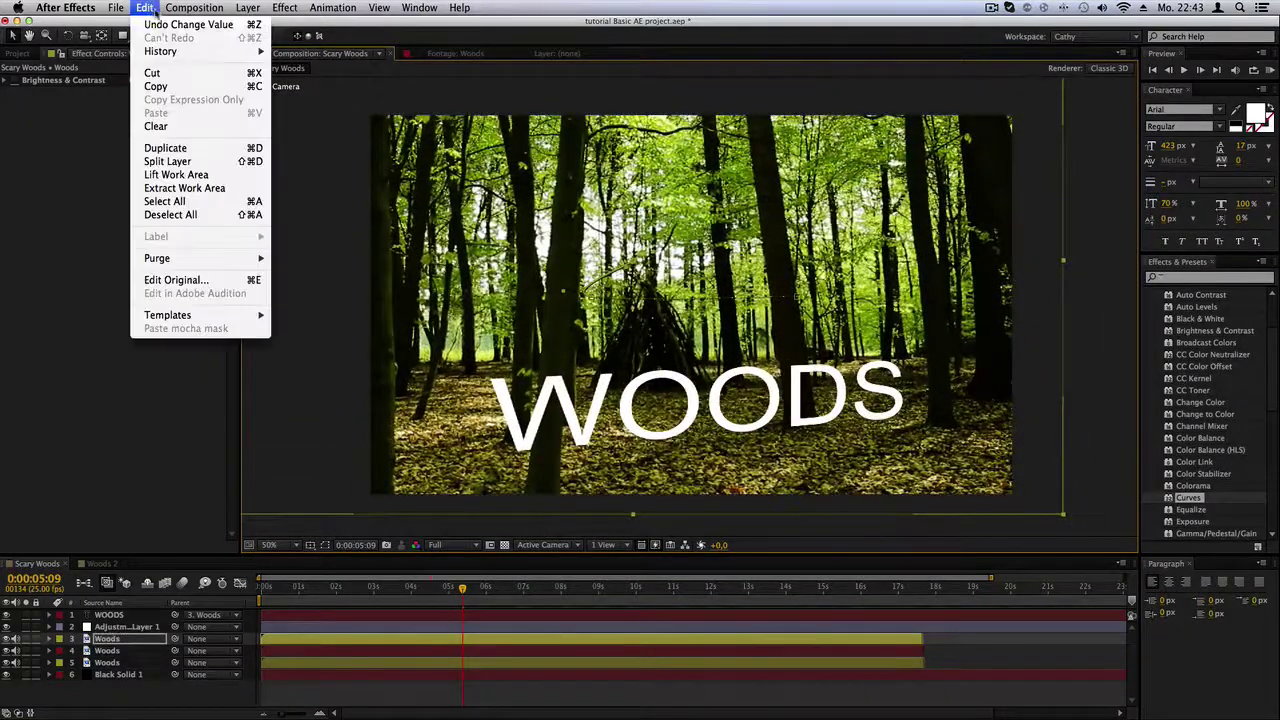
left_click(165, 22)
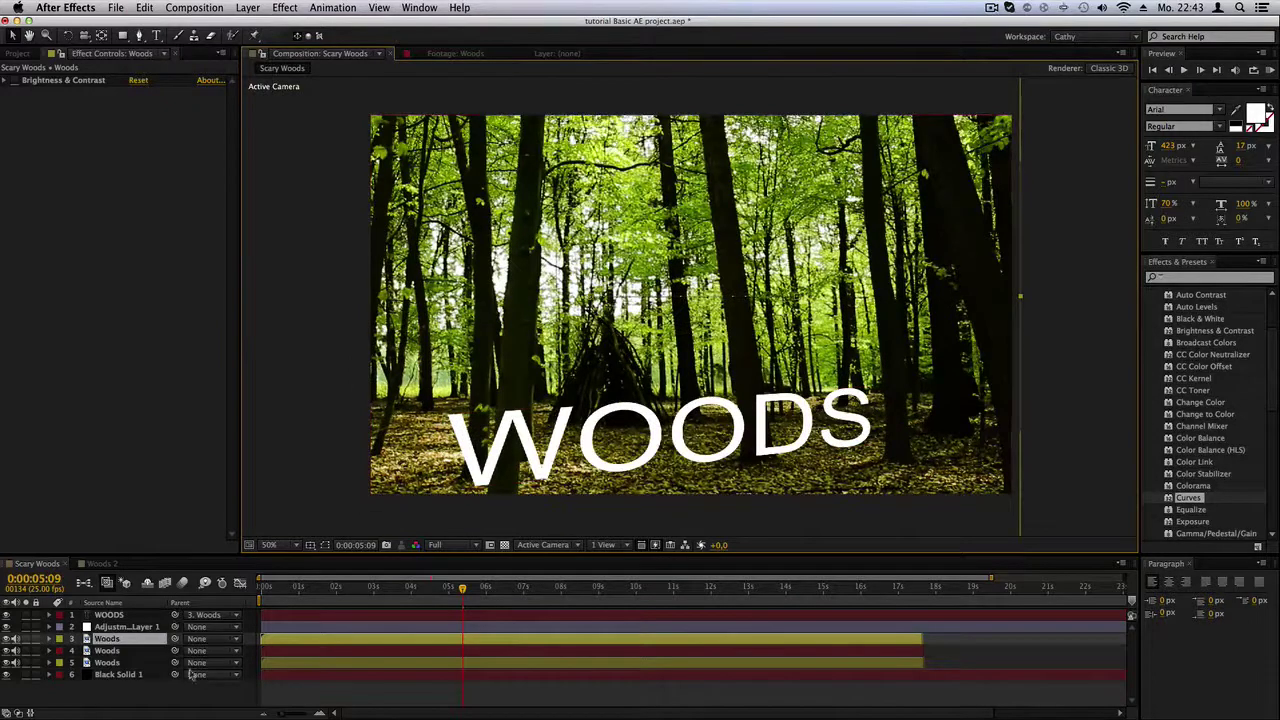
Set the WOODS text layer's parent to None and review the available parent layers
left_click(228, 685)
left_click(234, 617)
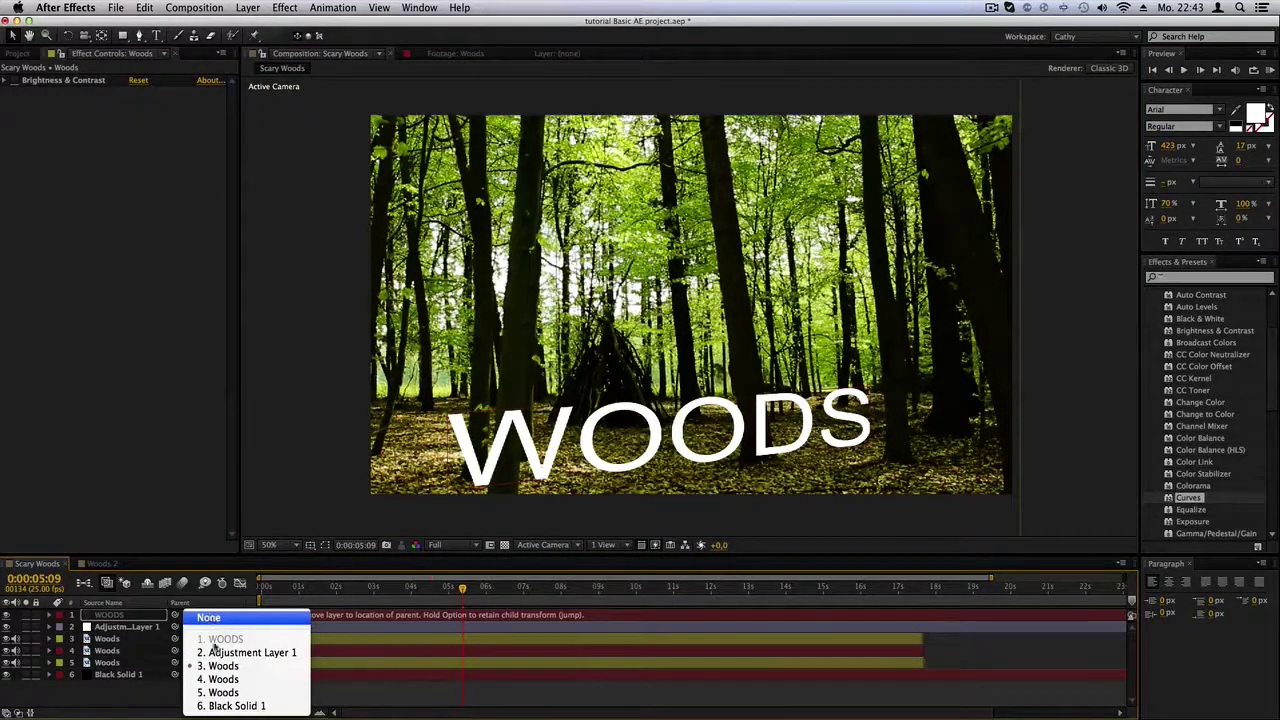
left_click(133, 709)
left_click(214, 615)
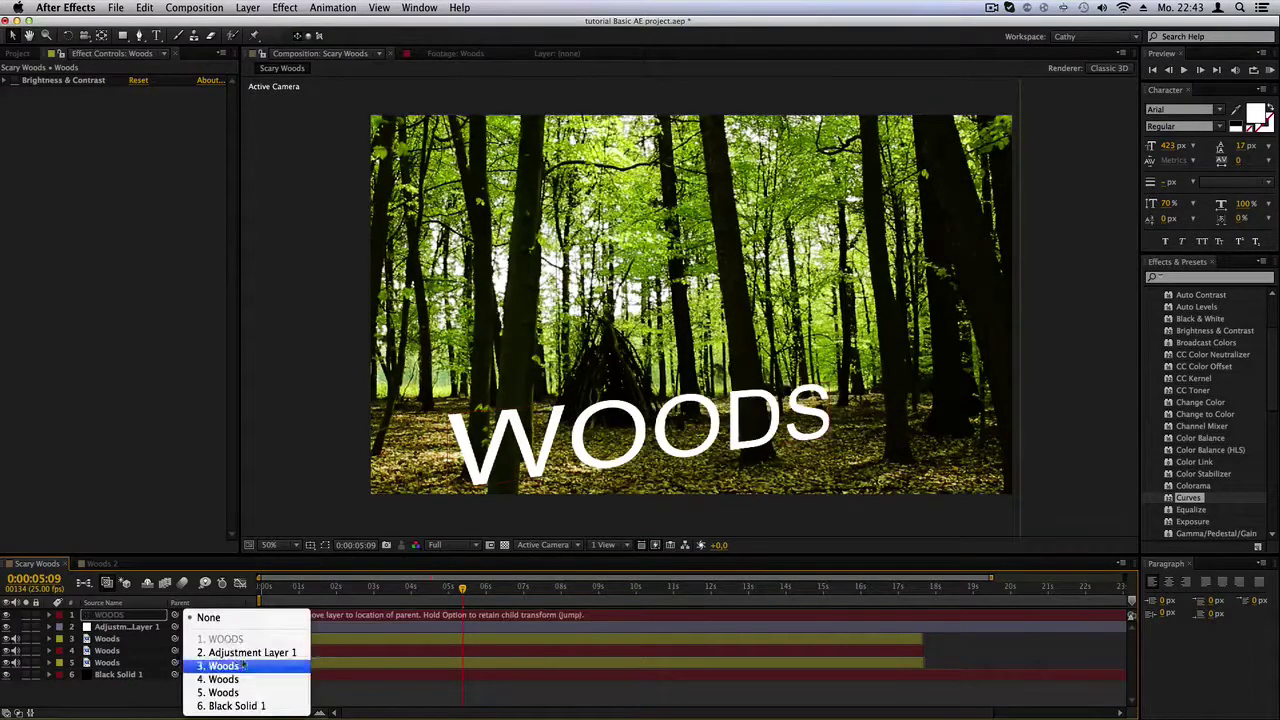
left_click(158, 699)
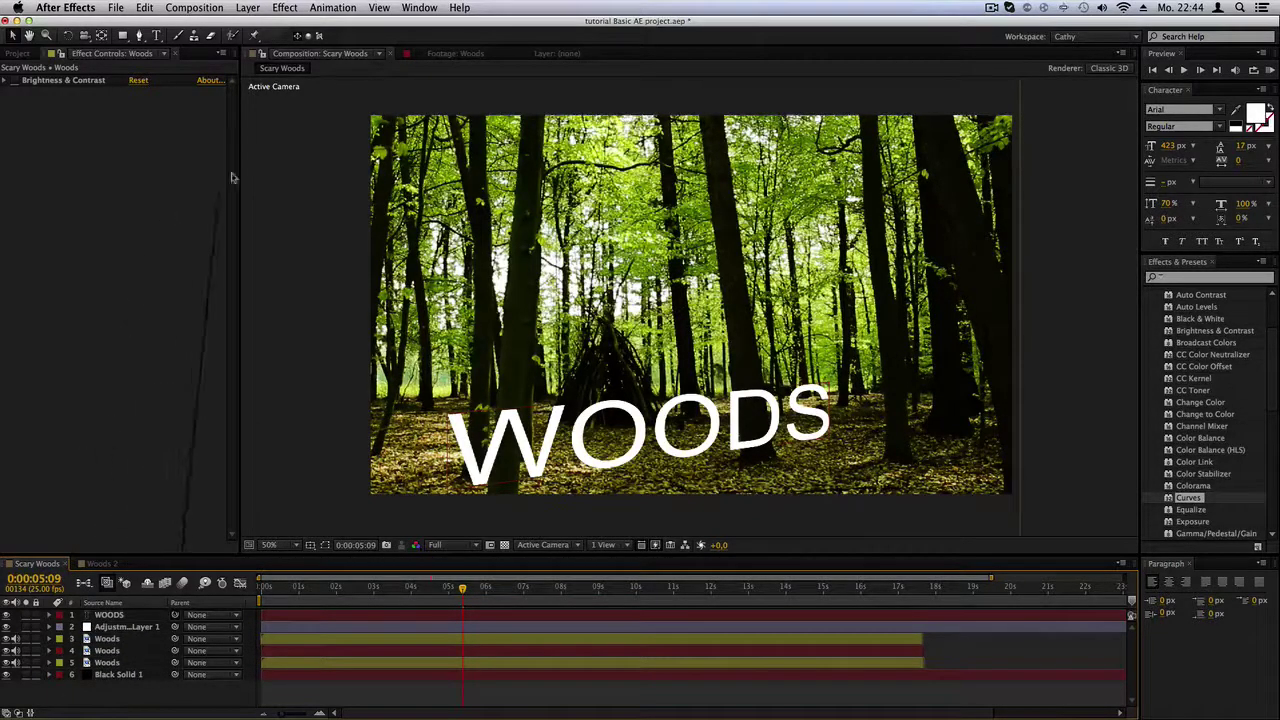
Parent the WOODS text layer to the layer 5 Woods footage with the pick whip
left_click_drag(175, 615, 112, 663)
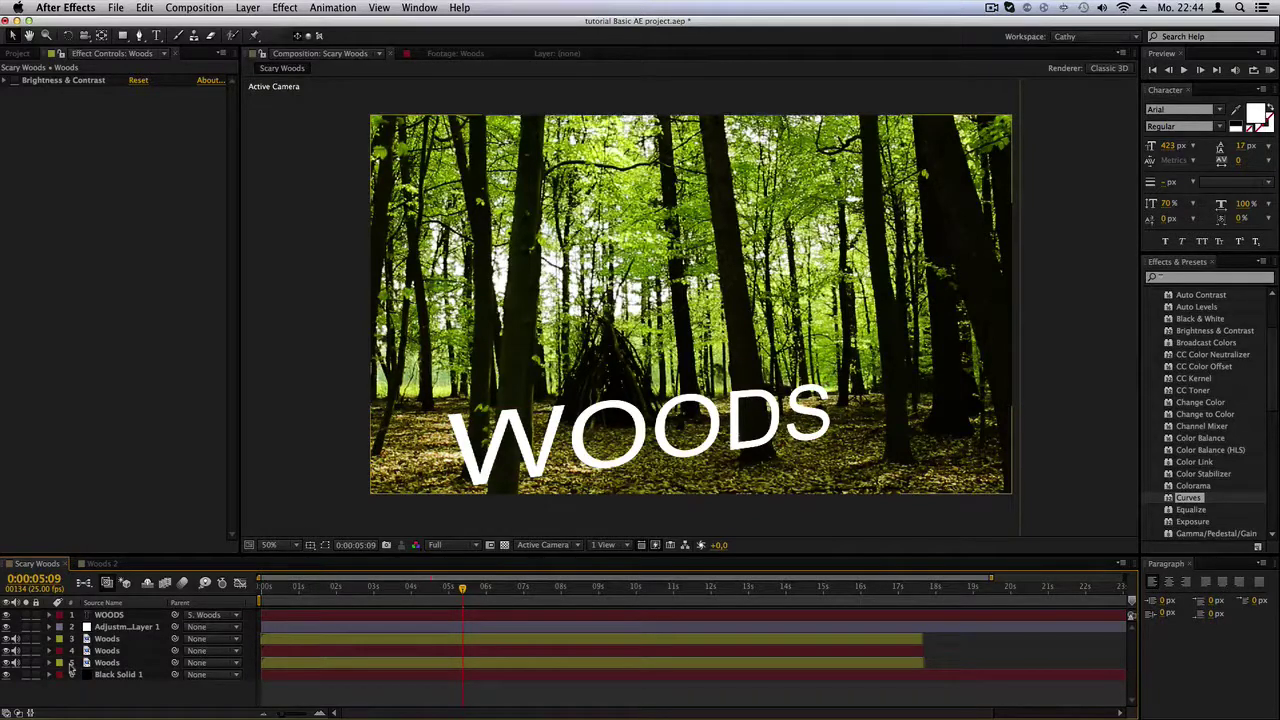
left_click(106, 664)
left_click(200, 703)
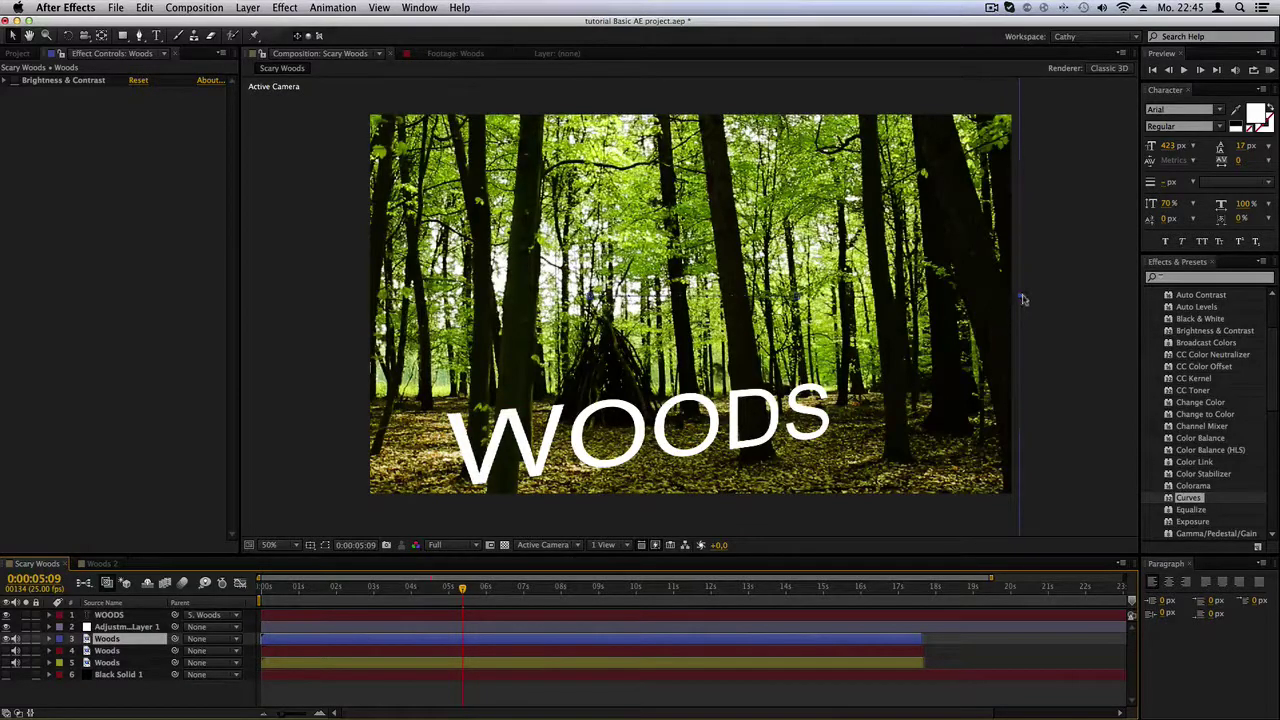
Try stretching and narrowing the layer 3 Woods footage horizontally by its right edge, and deselect it
left_click_drag(1020, 298, 1038, 392)
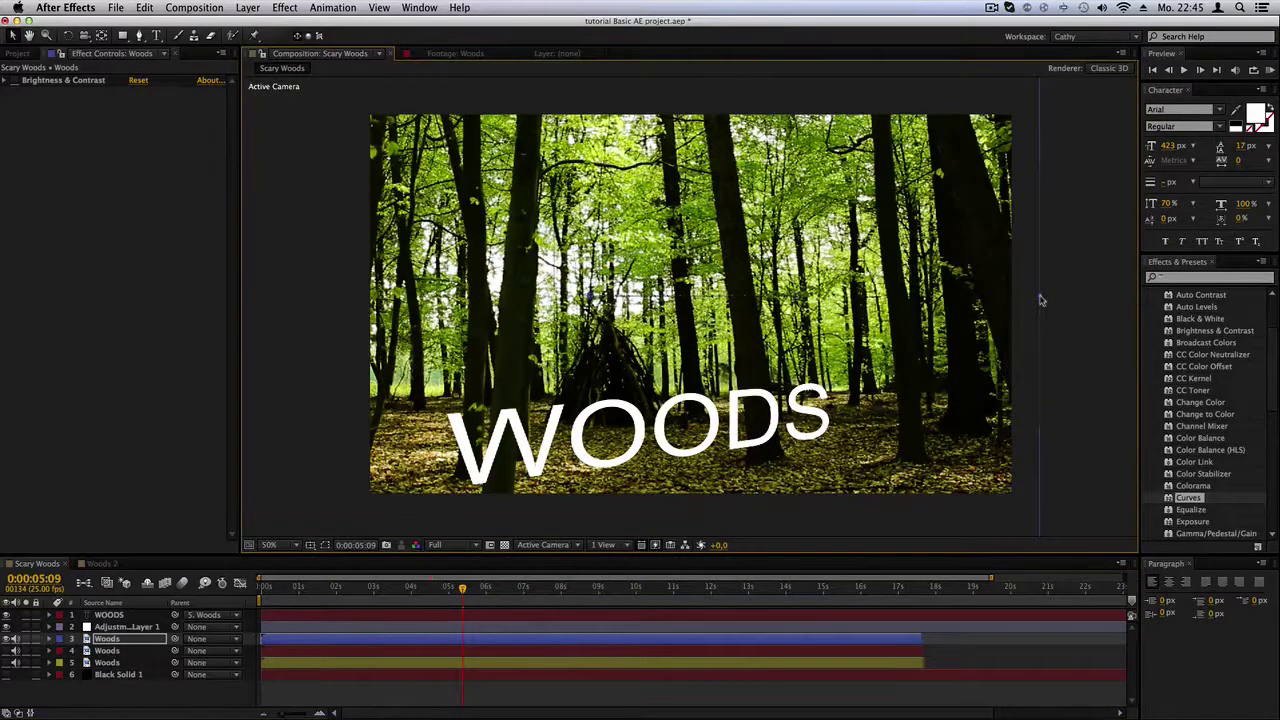
left_click_drag(1040, 300, 966, 302)
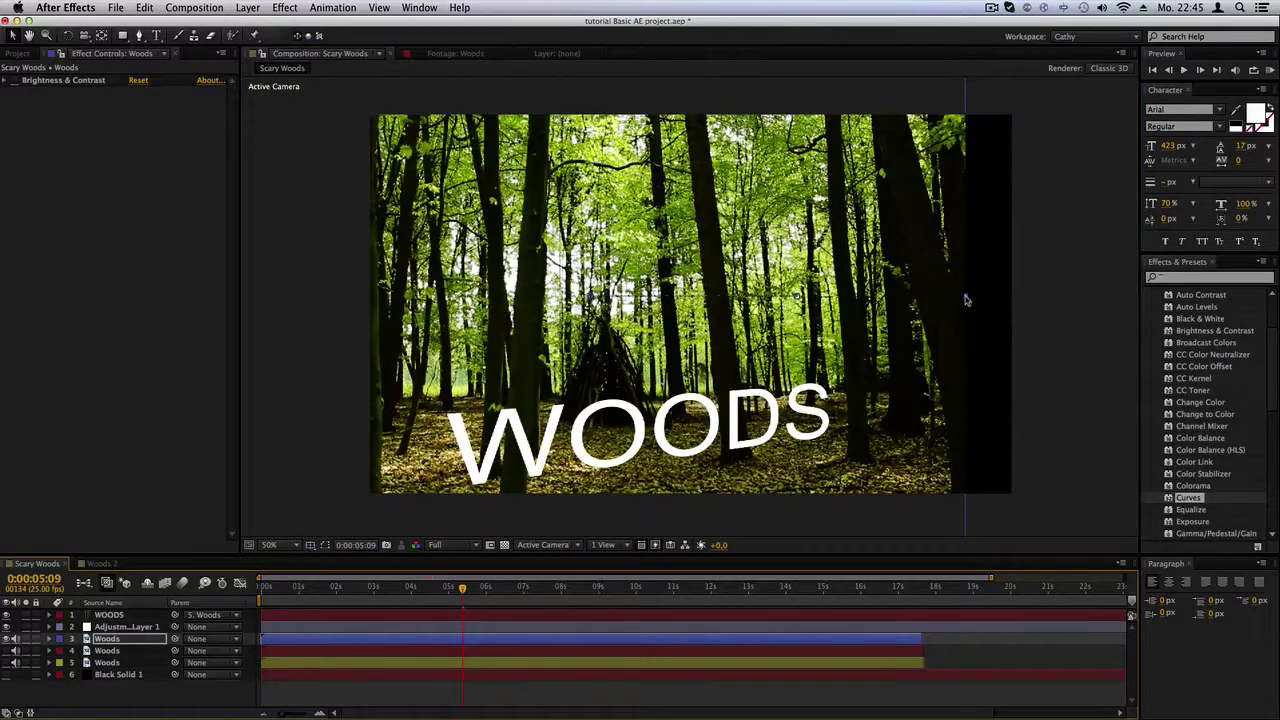
left_click_drag(965, 300, 1030, 336)
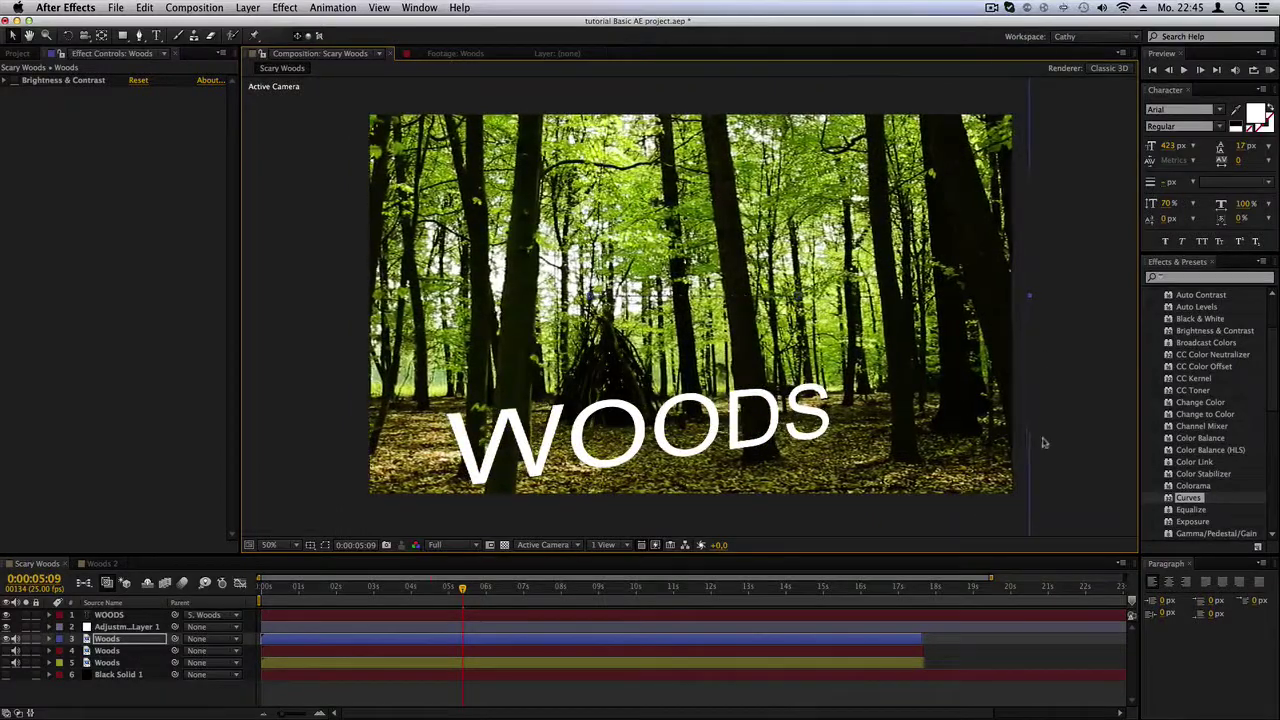
left_click(1065, 438)
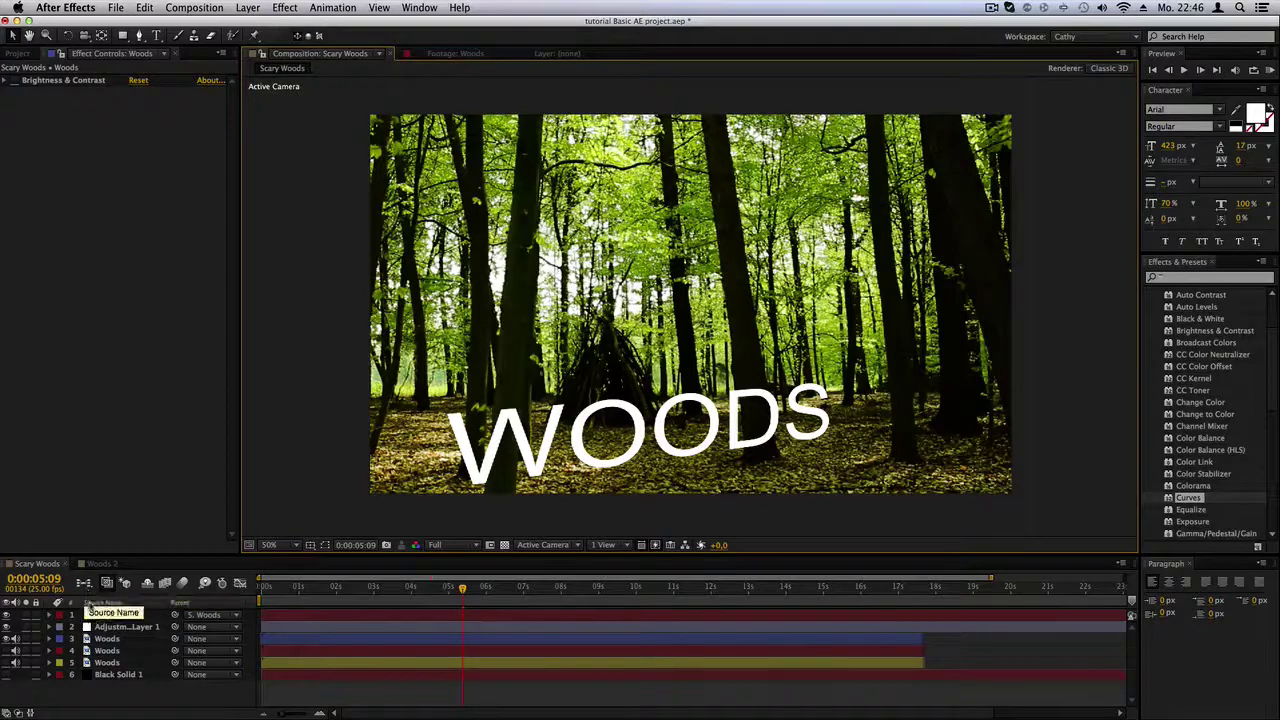
Examine the Composition Mini-Flowchart of Scary Woods with its sort order and flow direction options, and close it
left_click(84, 584)
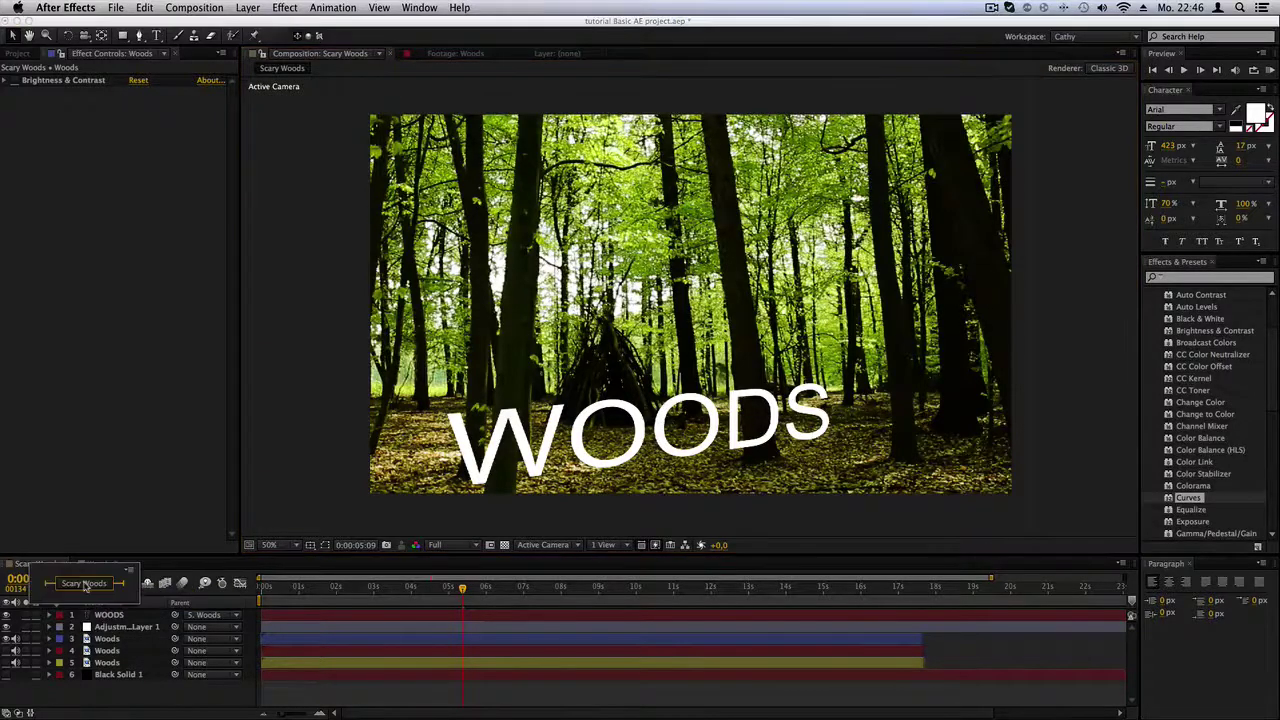
left_click(129, 574)
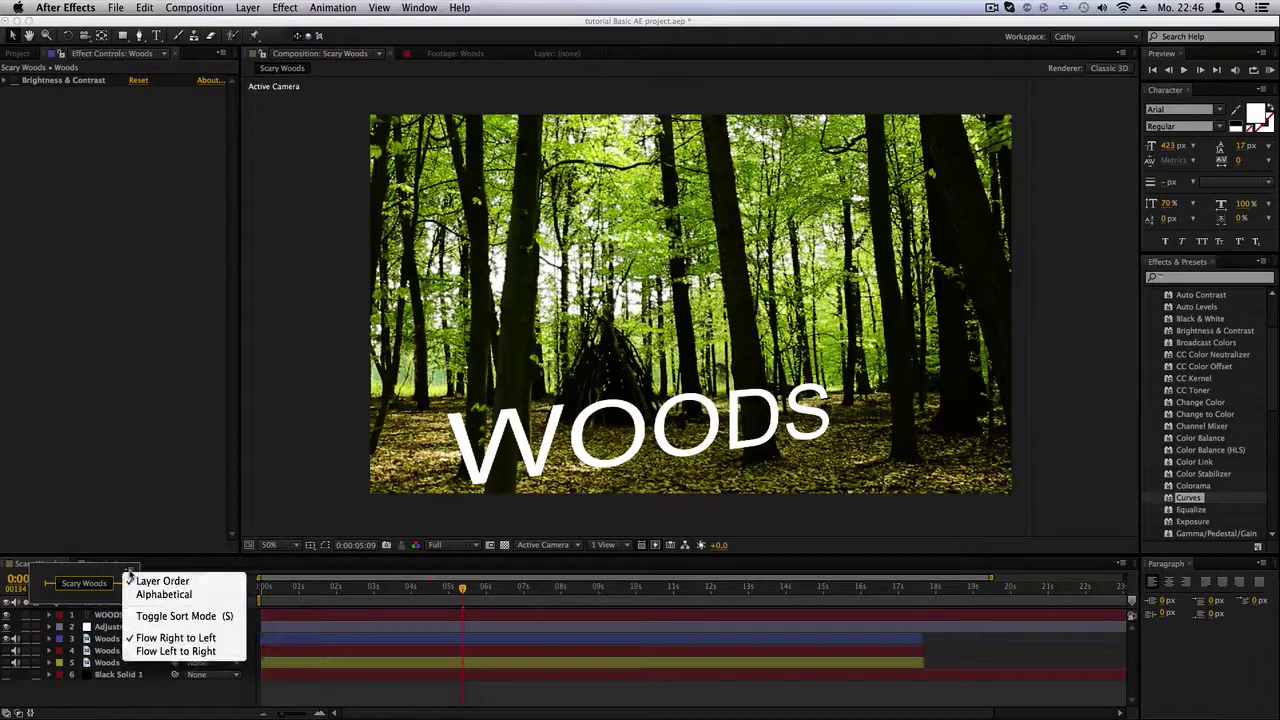
left_click(99, 565)
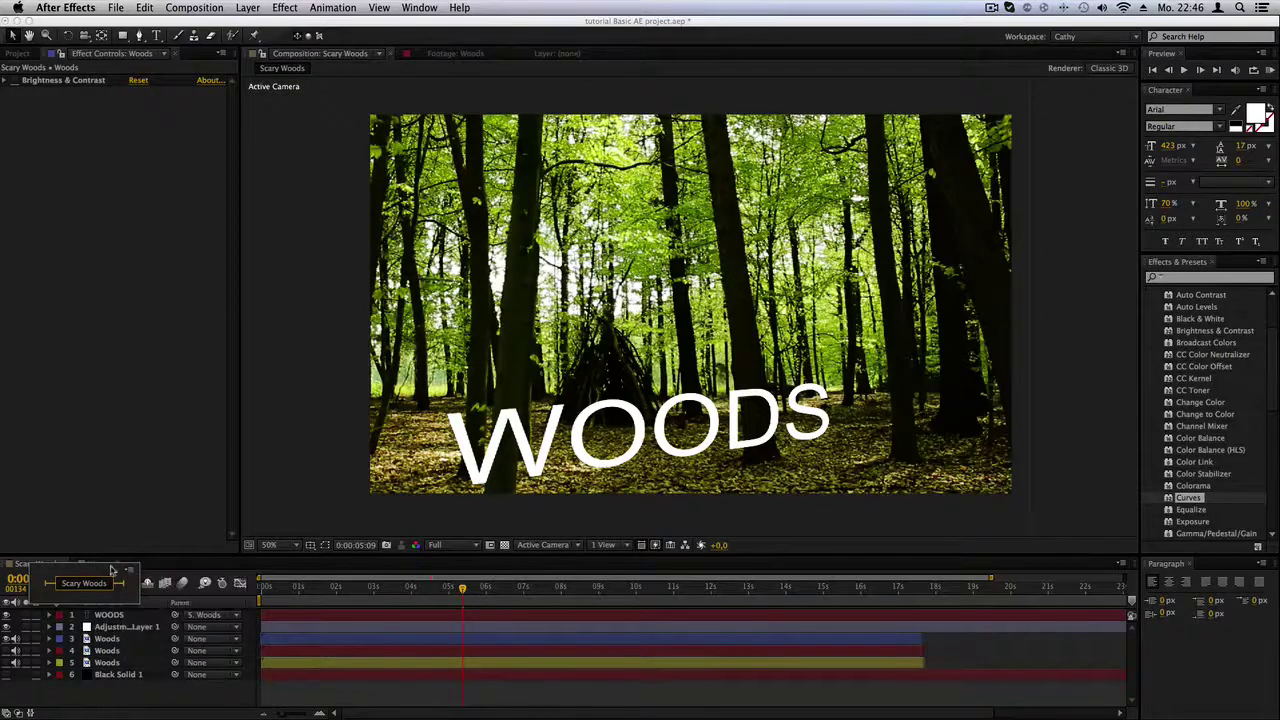
left_click(160, 705)
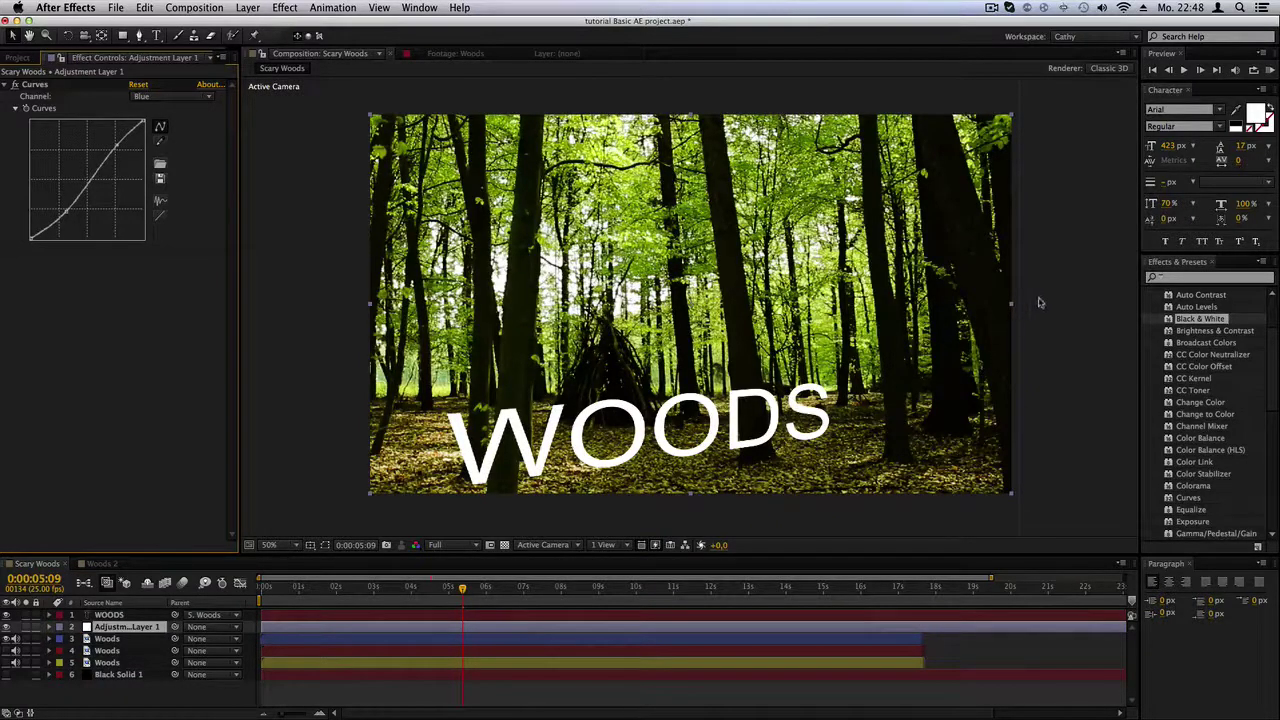
Add the Black & White effect to Adjustment Layer 1 and move the current time to 0:00:04:13
double_click(1199, 318)
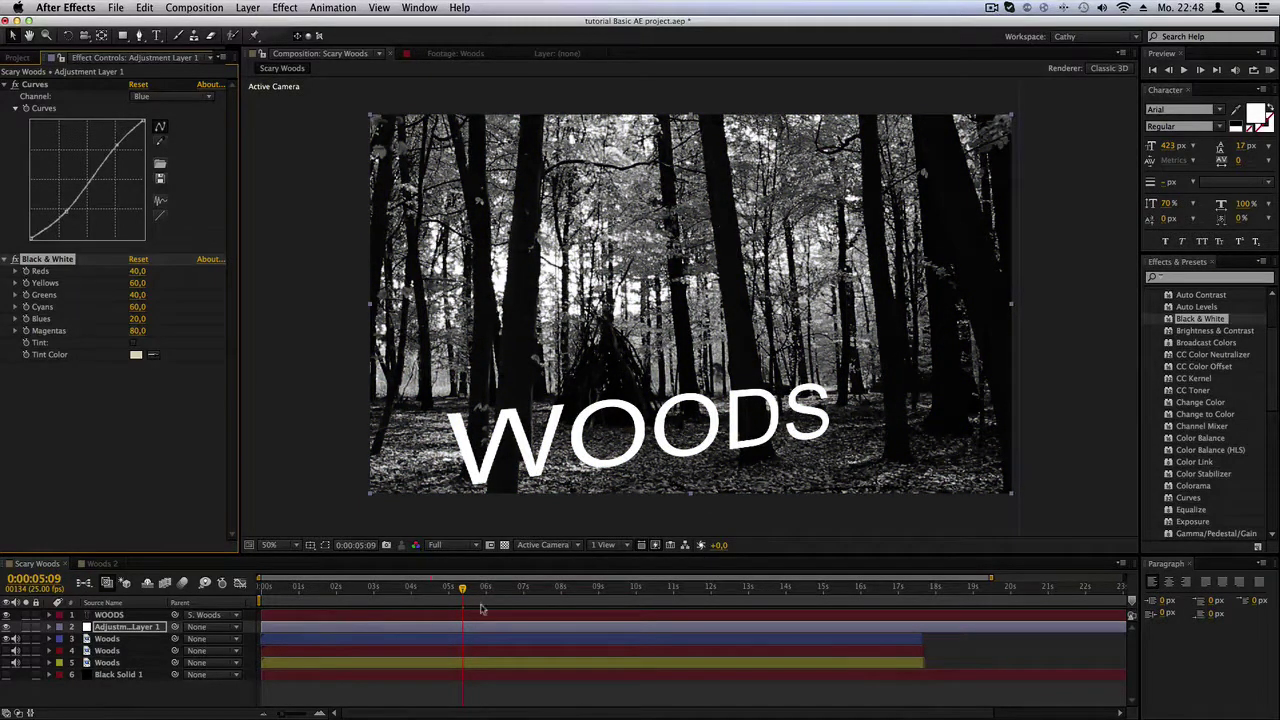
left_click(430, 606)
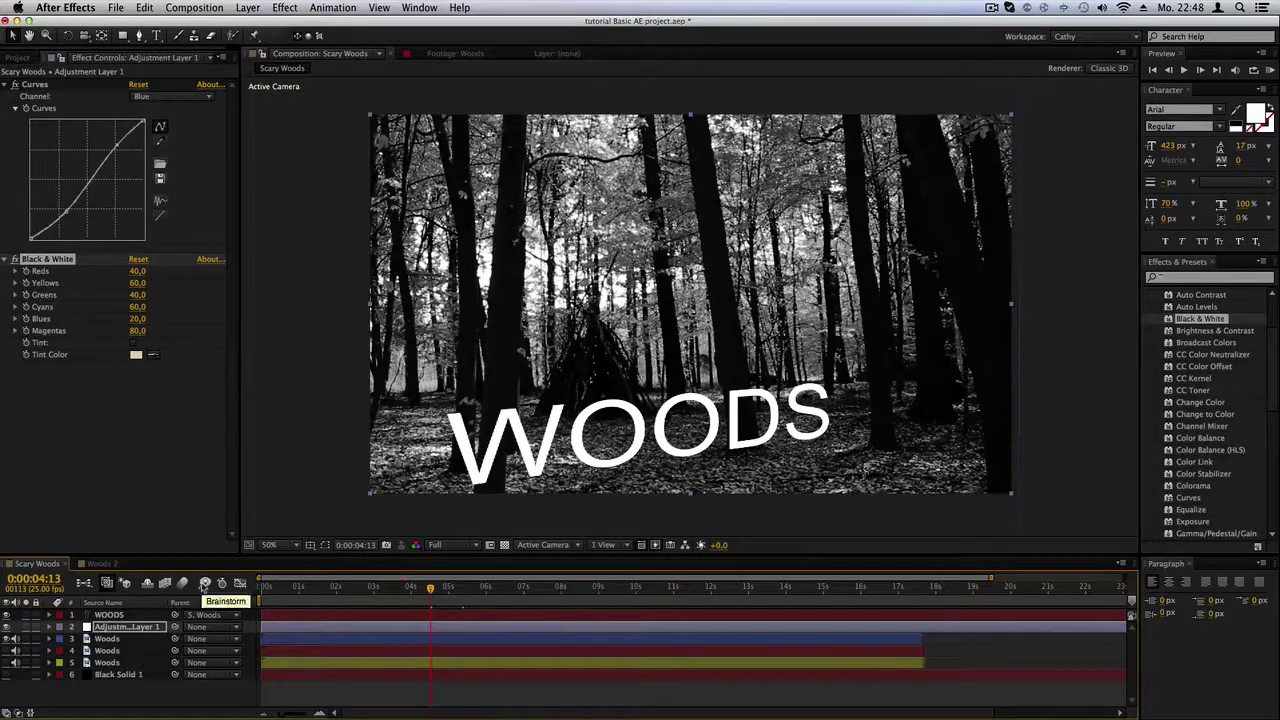
Brainstorm new Black & White variations twice at 25% randomness, enlarge the darkest one and apply it to the composition
left_click(205, 584)
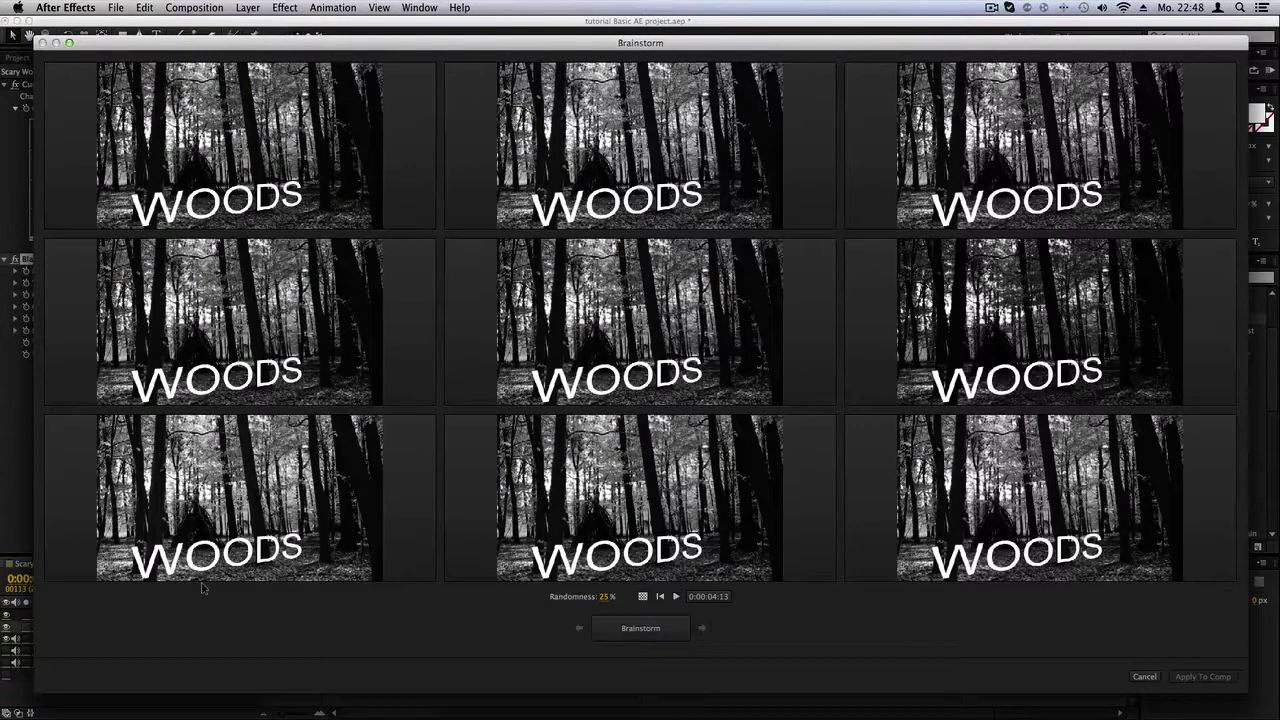
mouse_move(1020, 252)
left_click(650, 628)
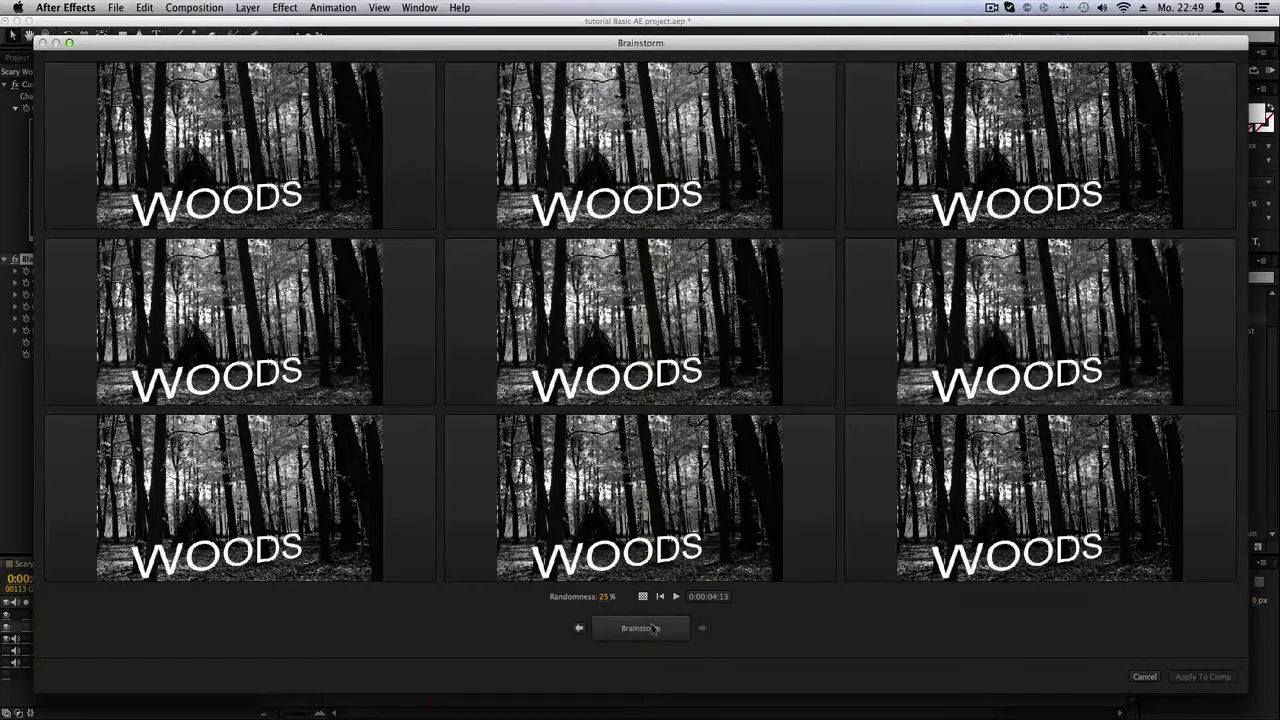
left_click(614, 638)
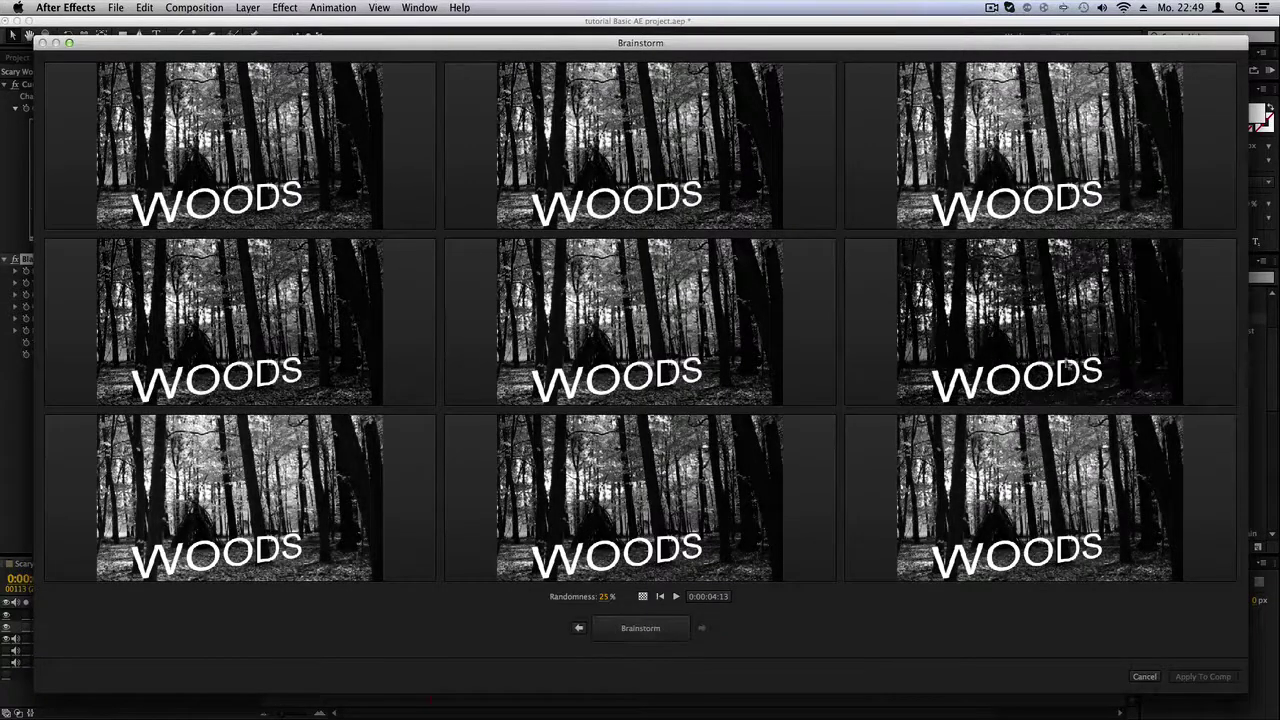
mouse_move(1121, 314)
mouse_move(975, 362)
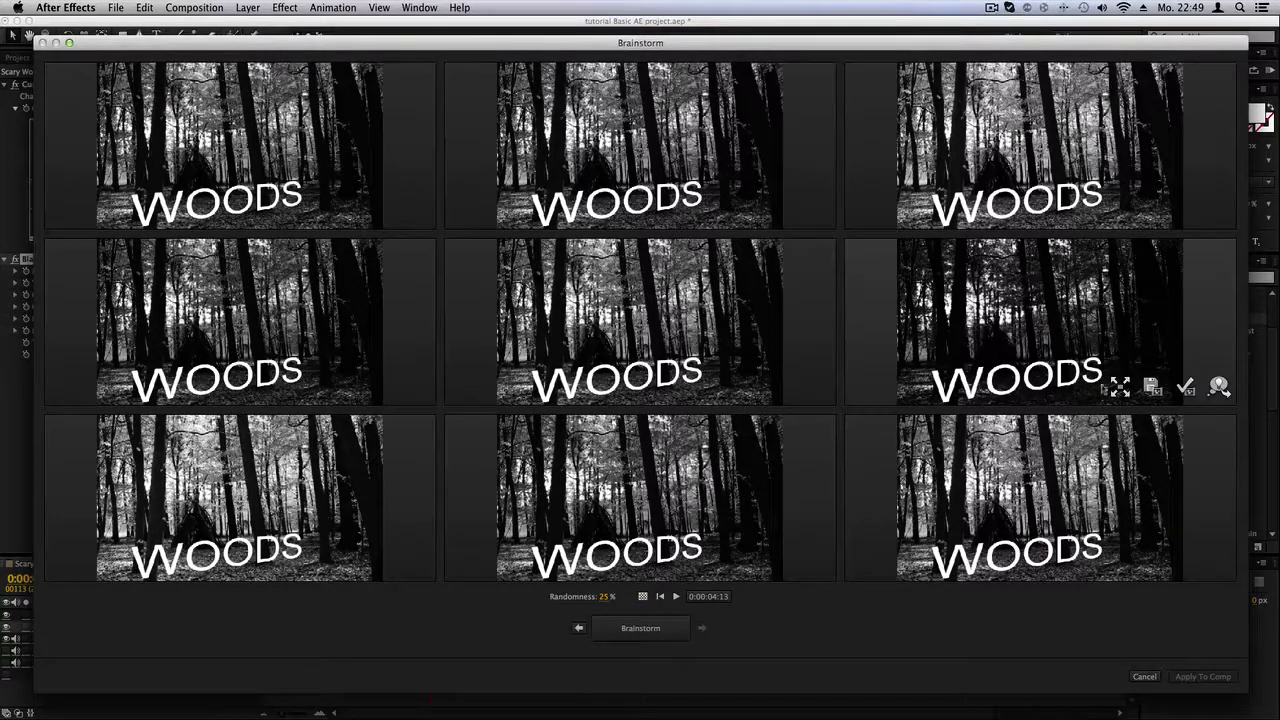
left_click(1119, 386)
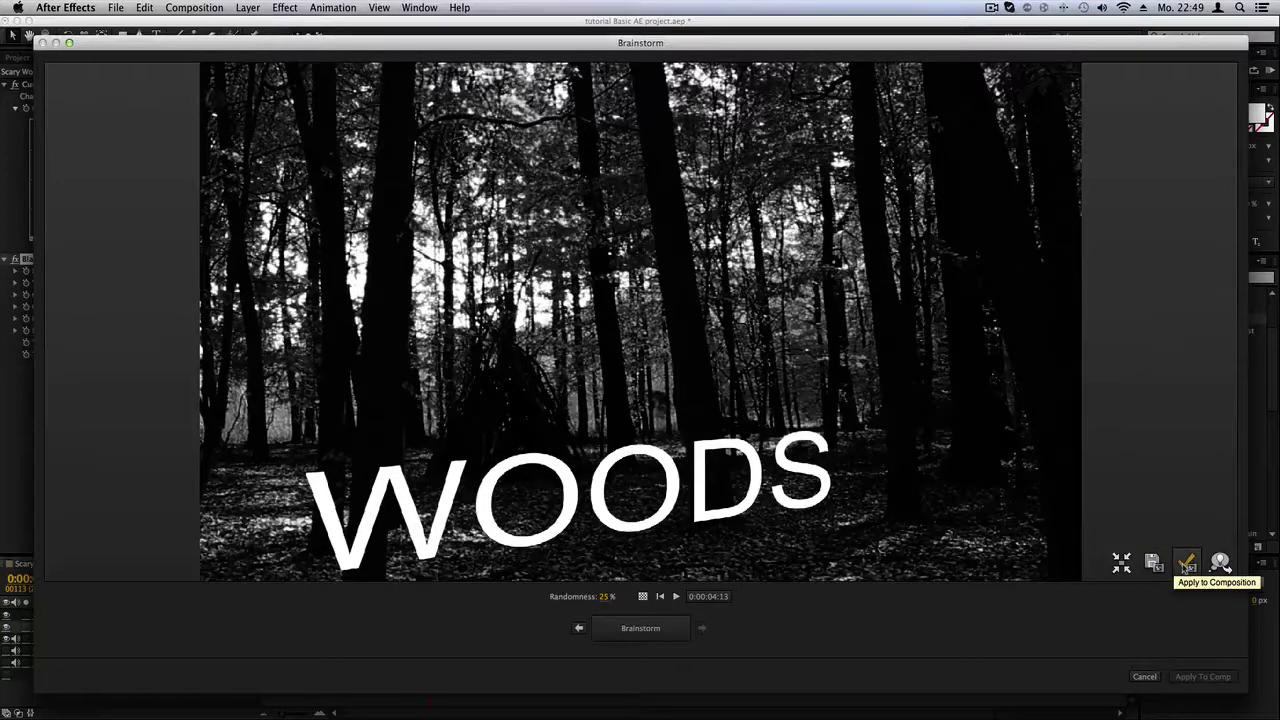
left_click(1186, 564)
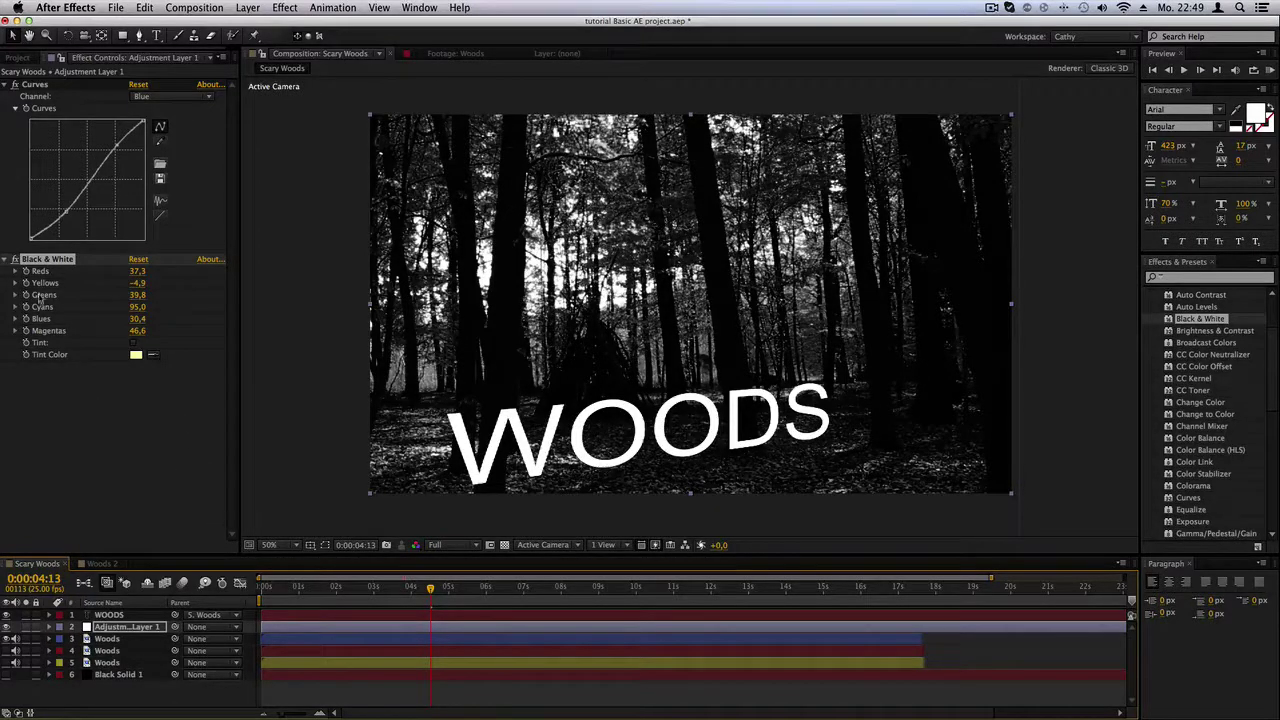
Turn off the Black & White effect on Adjustment Layer 1 and deselect the effect
left_click(15, 259)
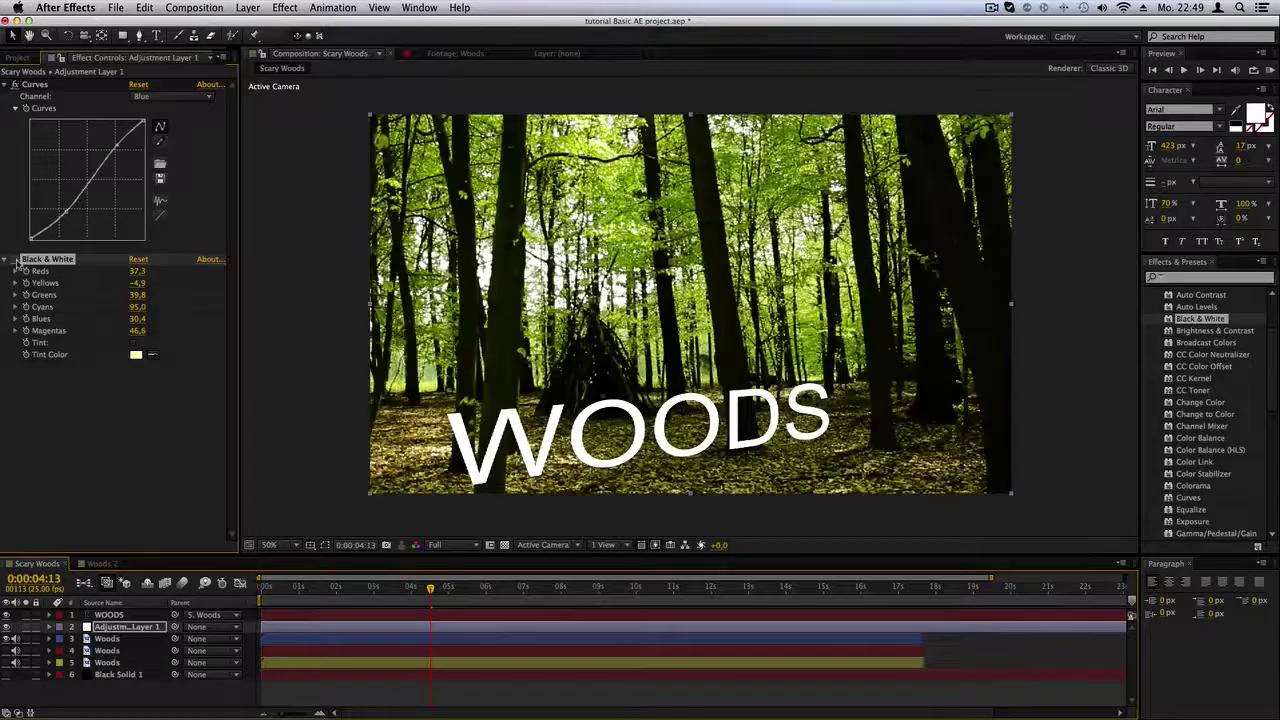
left_click(40, 432)
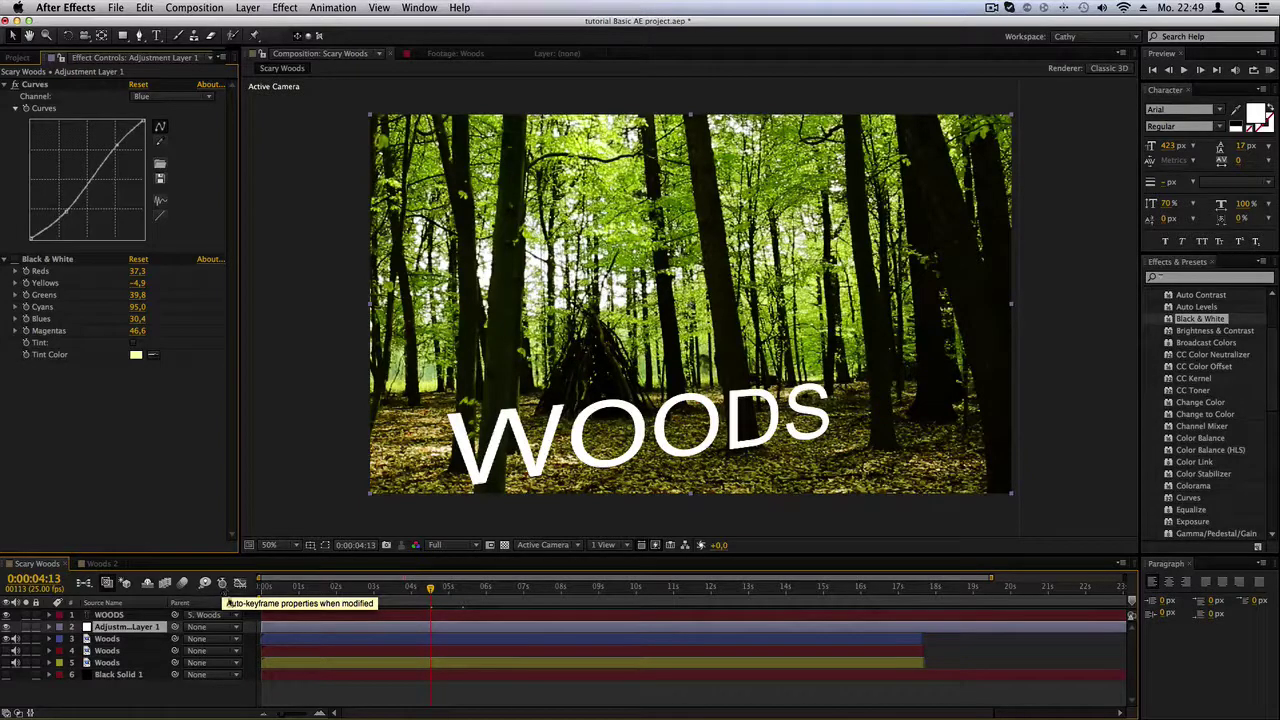
View the Graph Editor with the layer 3 Woods footage selected, and return to the layer bars
left_click(108, 639)
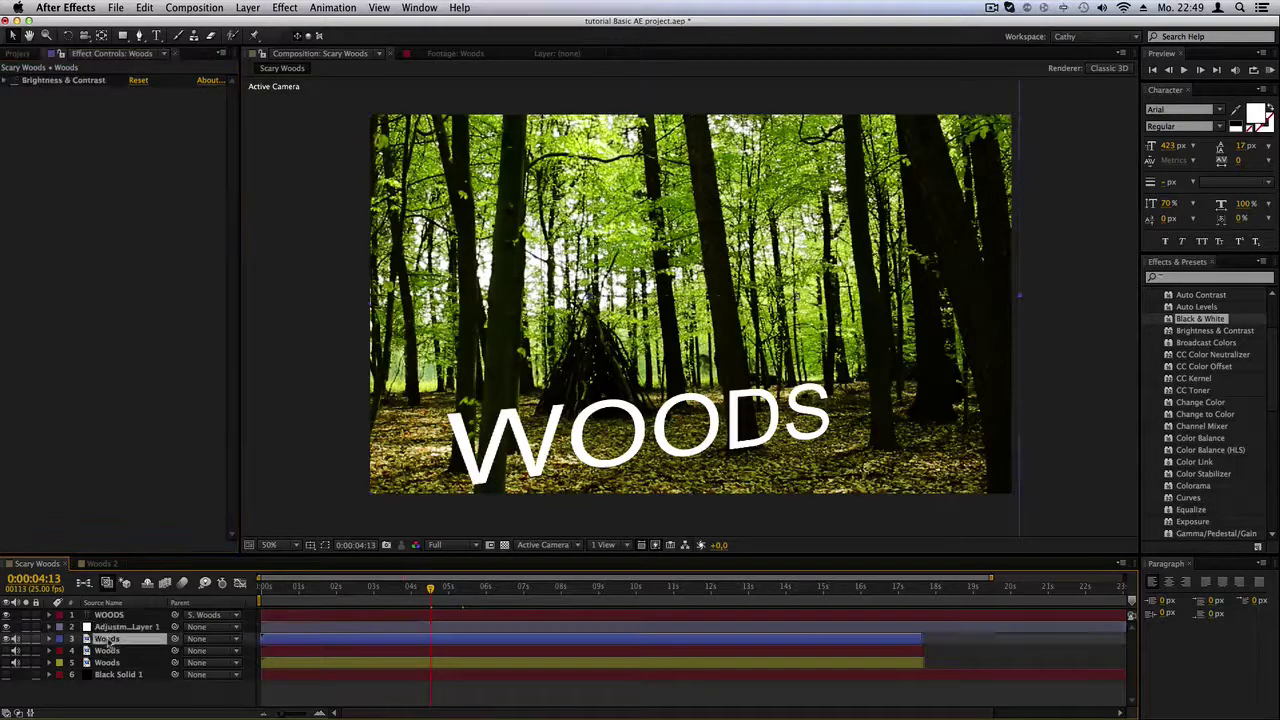
left_click(118, 627)
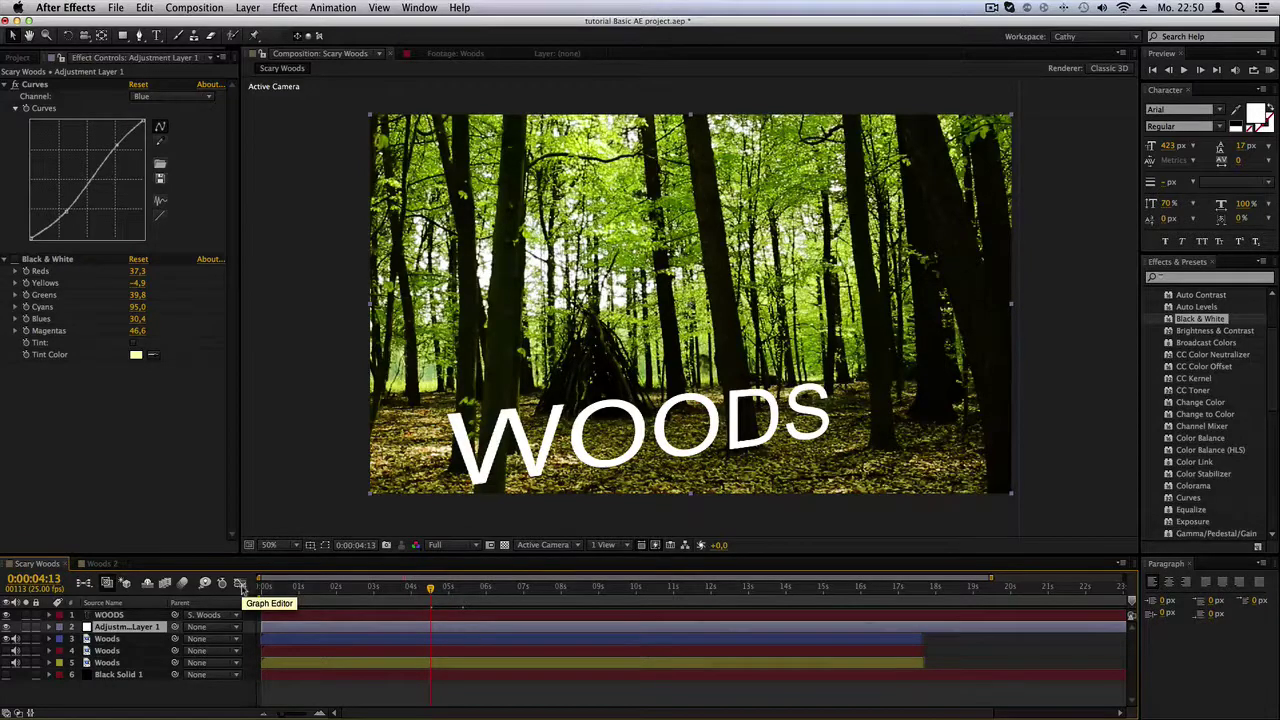
left_click(240, 584)
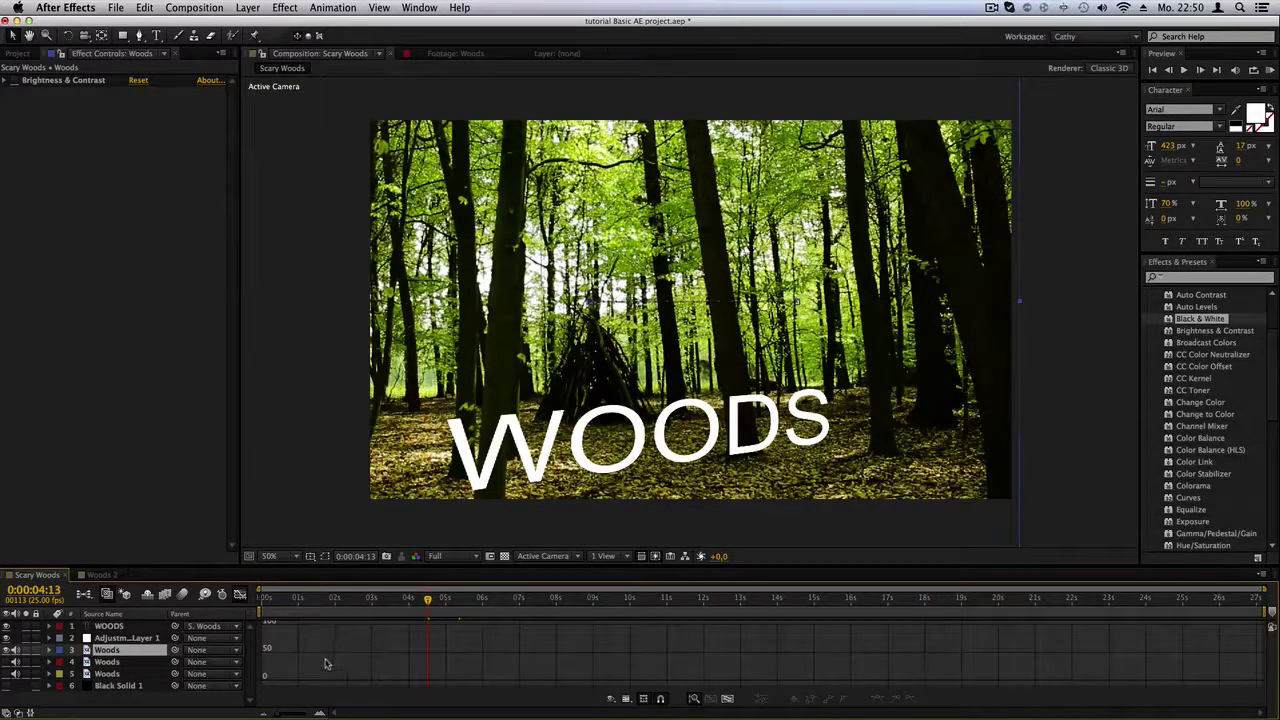
left_click(240, 595)
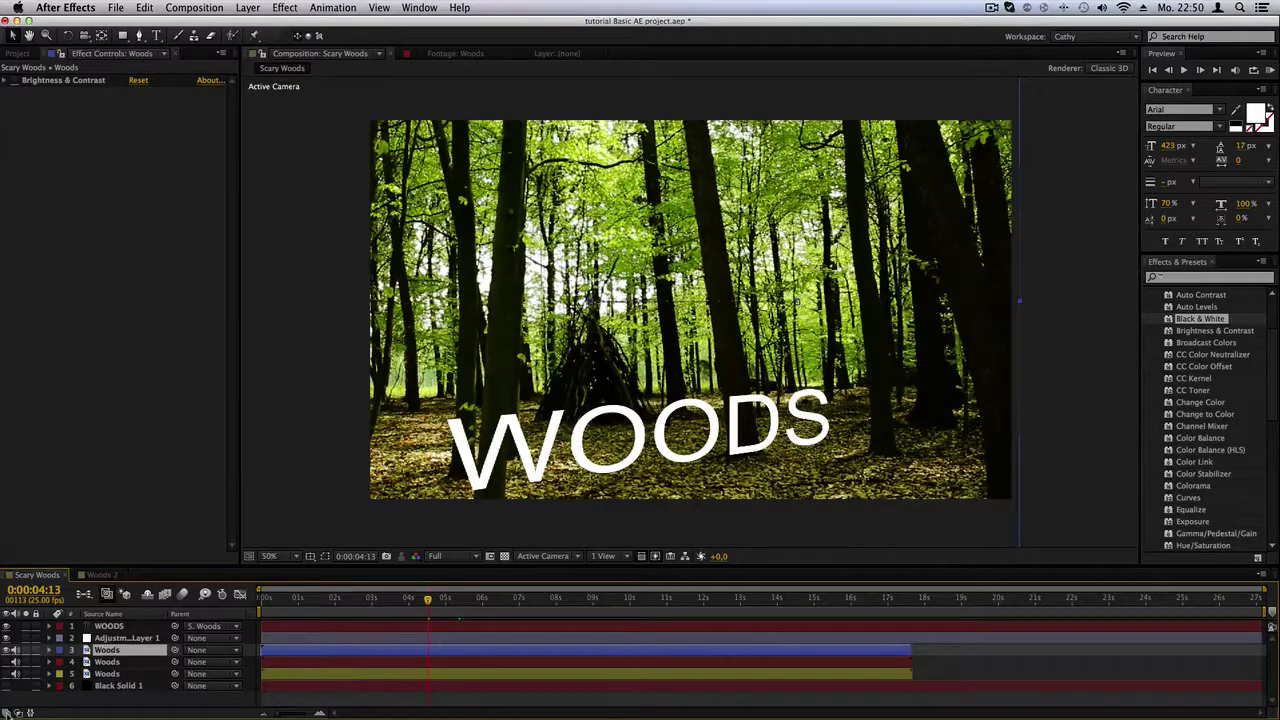
Show the layer switches in the Scary Woods timeline again
left_click(7, 713)
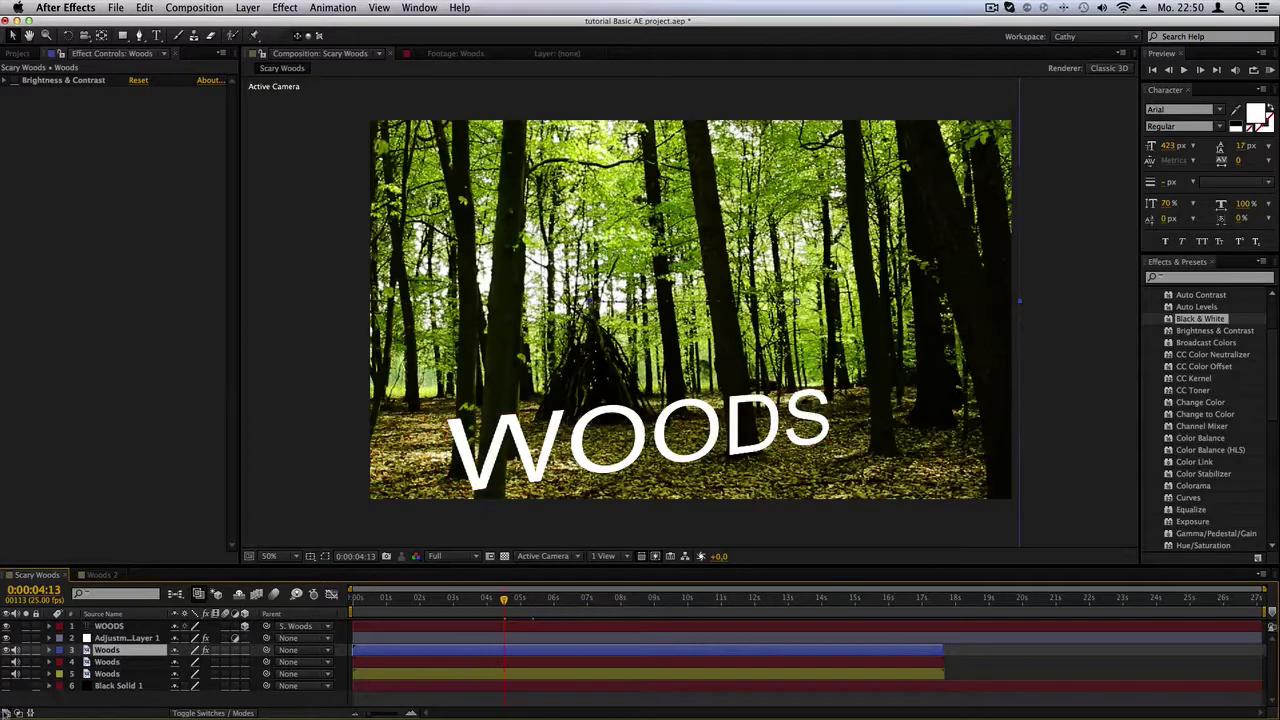
Hide and show the layer switches, and show the transfer modes plus the In, Out, Duration and Stretch columns
left_click(7, 713)
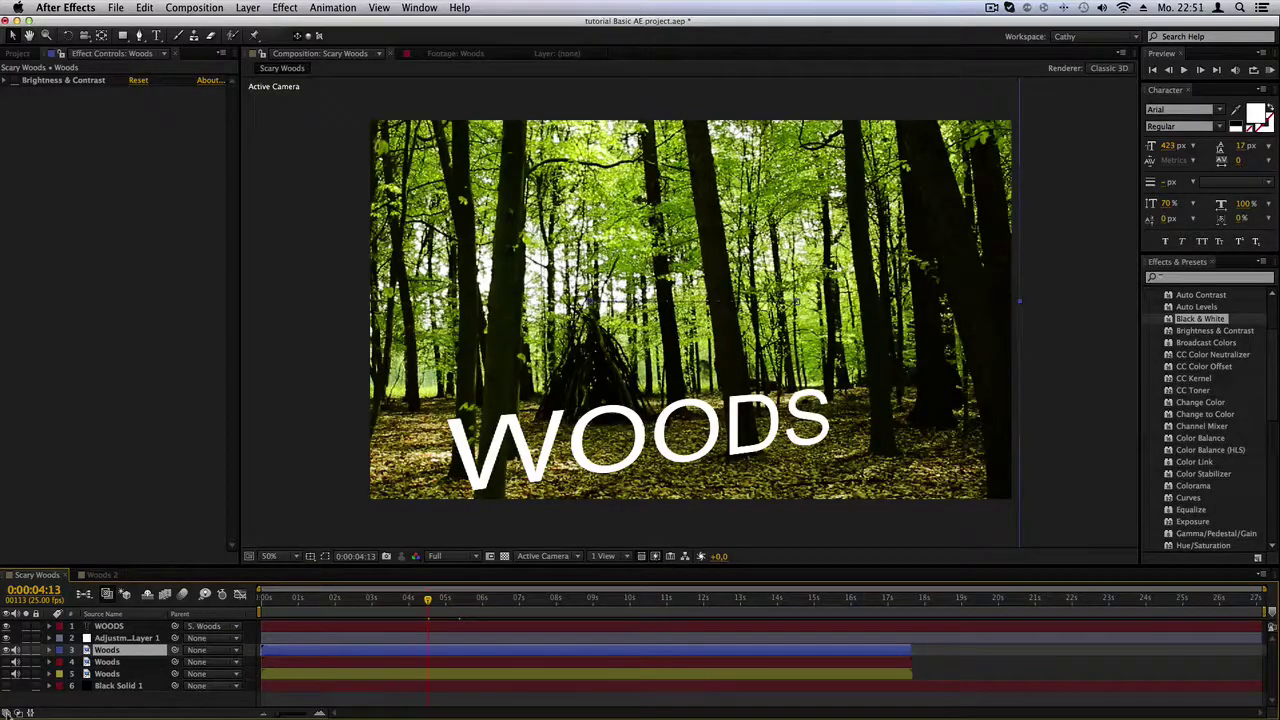
left_click(7, 713)
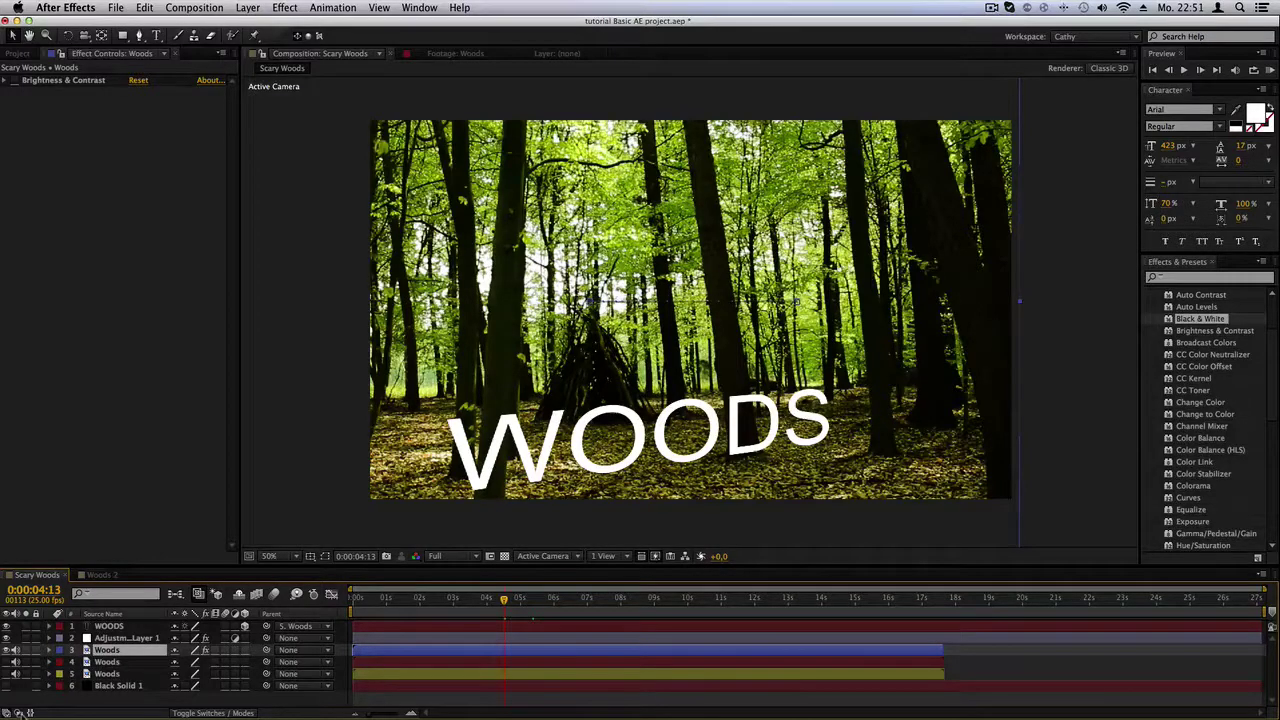
left_click(19, 713)
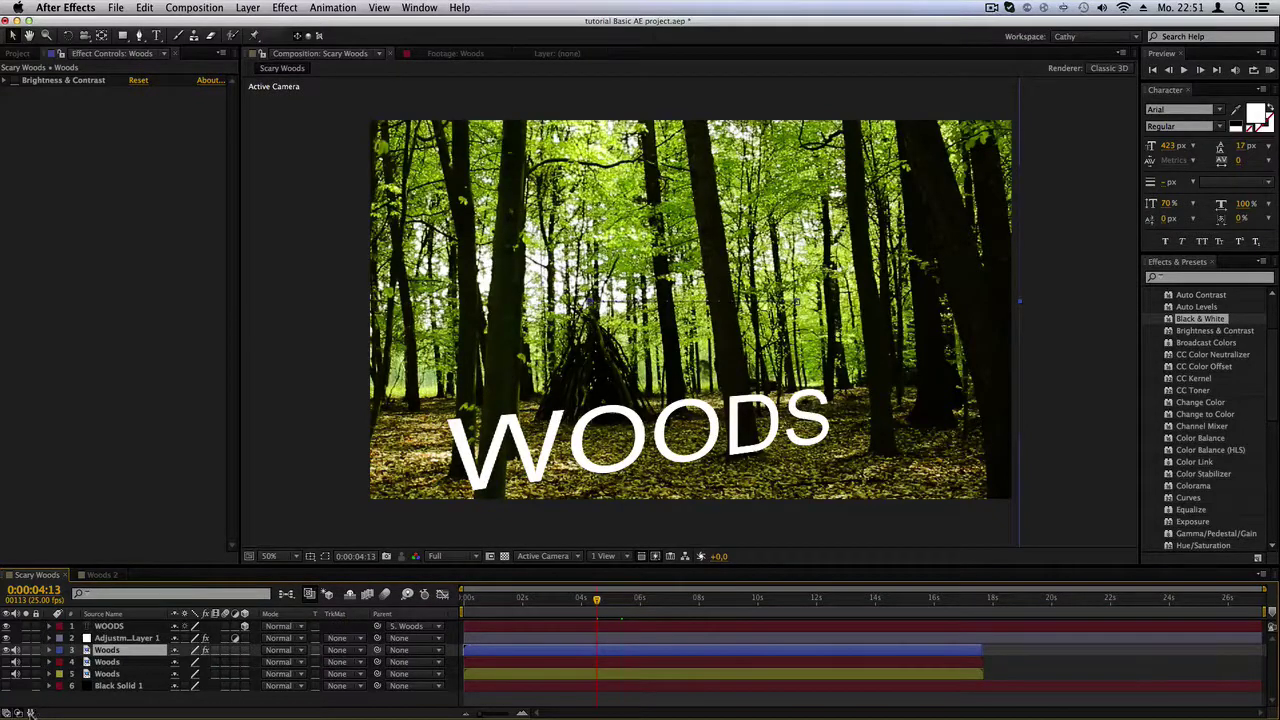
left_click(30, 713)
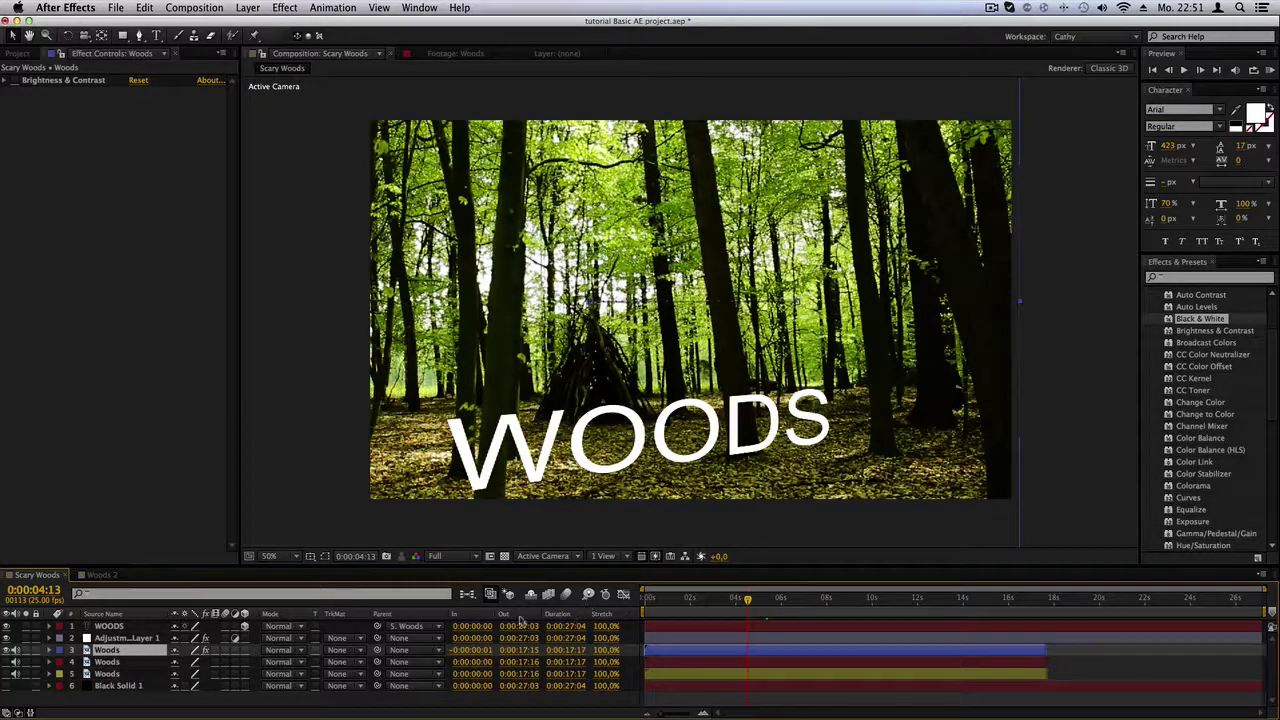
Hide the Duration column in the Scary Woods timeline and show it again
right_click(408, 615)
mouse_move(445, 658)
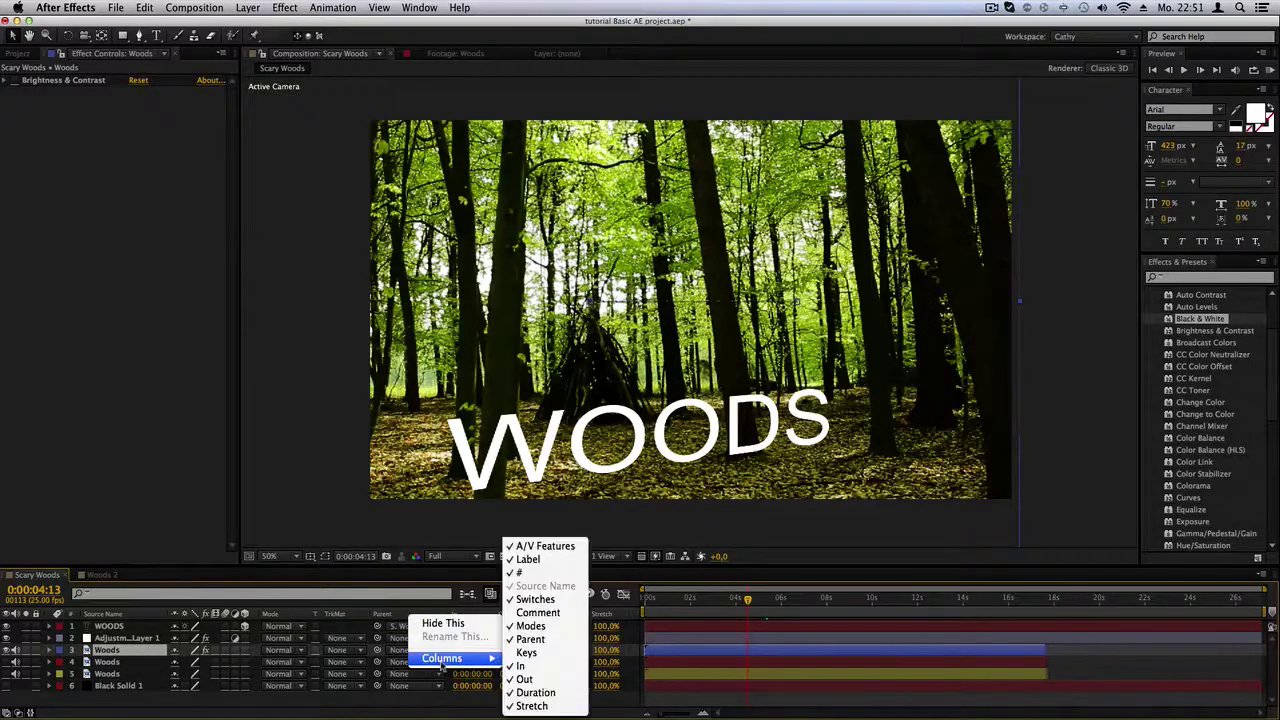
left_click(515, 693)
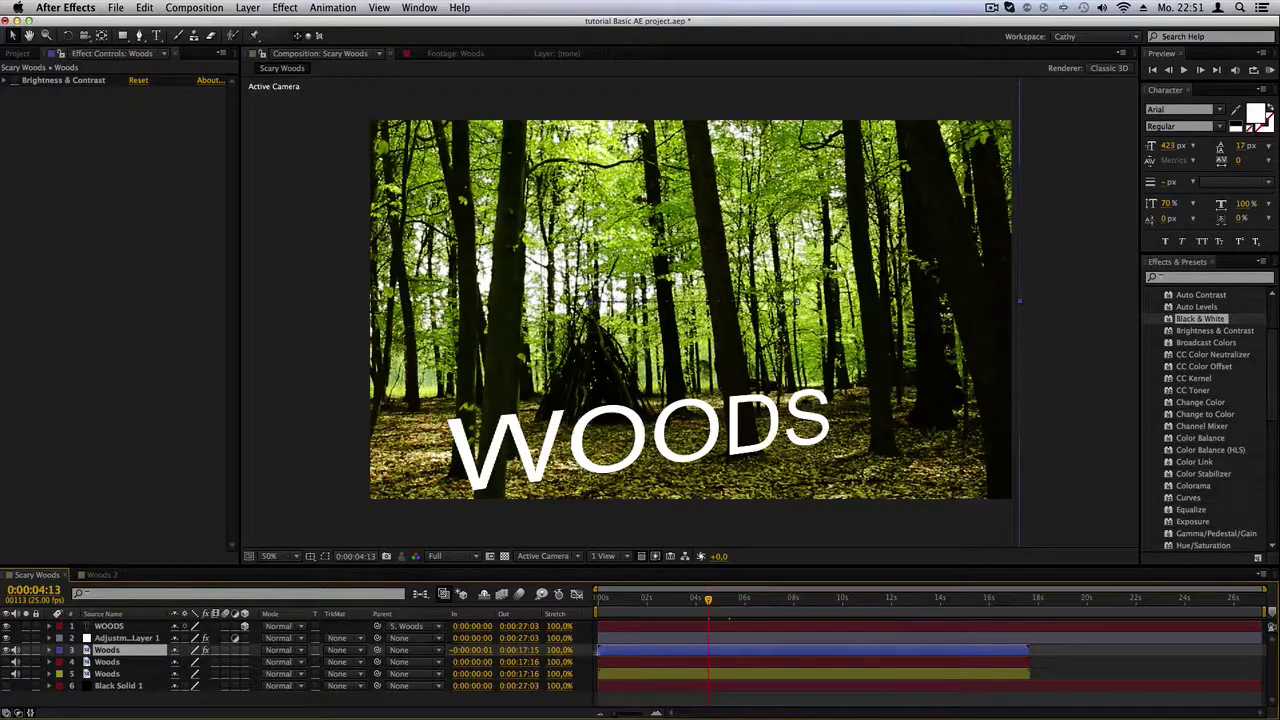
right_click(414, 616)
mouse_move(462, 662)
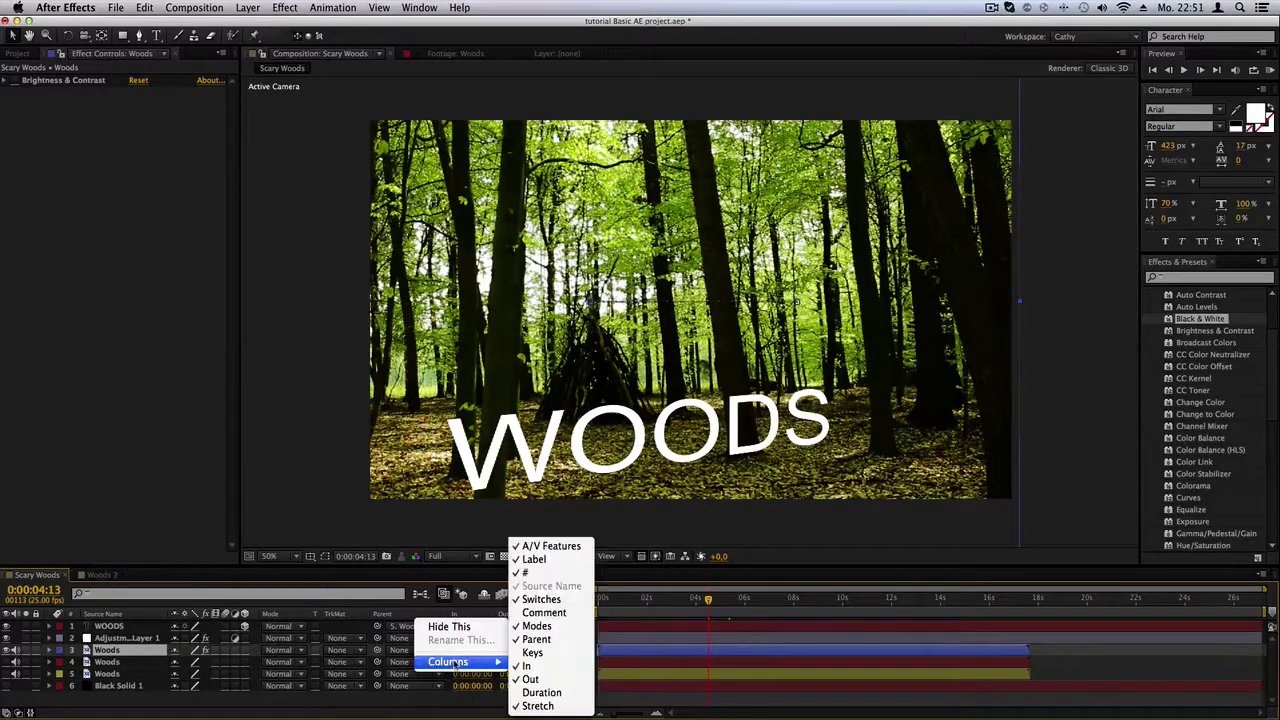
left_click(545, 692)
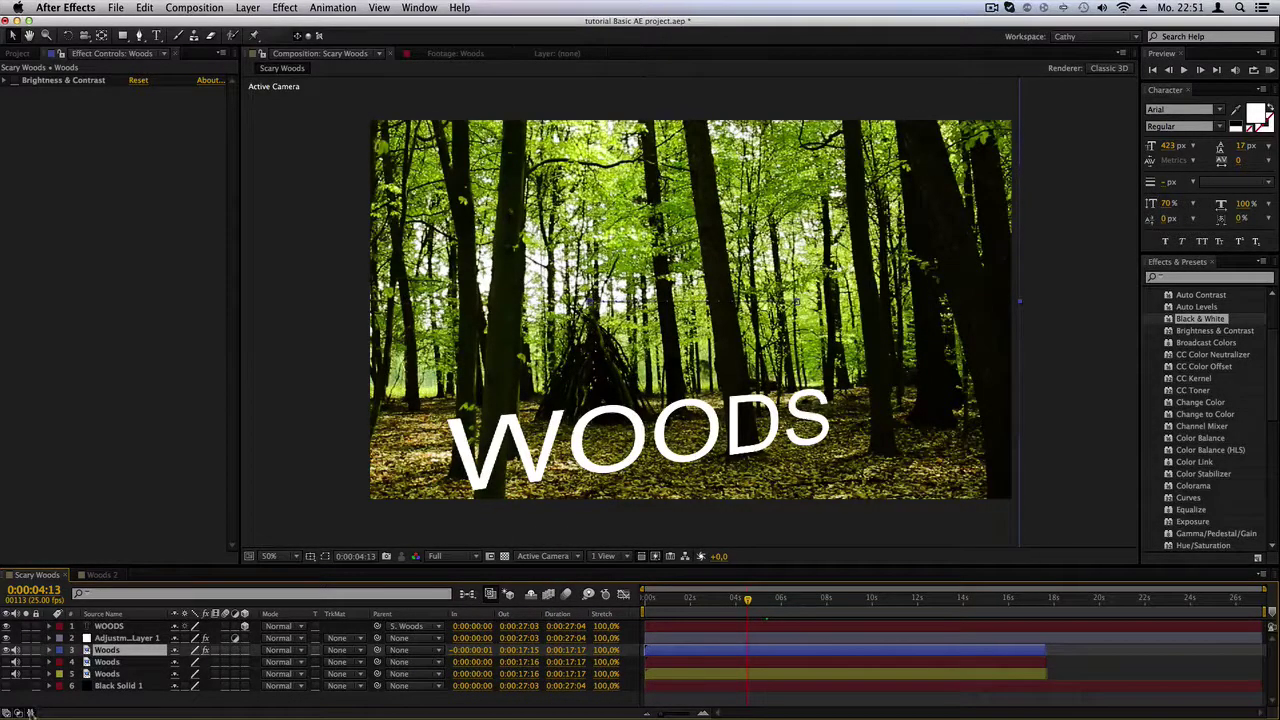
Hide the In, Out, Duration and Stretch columns and the transfer modes, and toggle the layer switches off and on
left_click(30, 713)
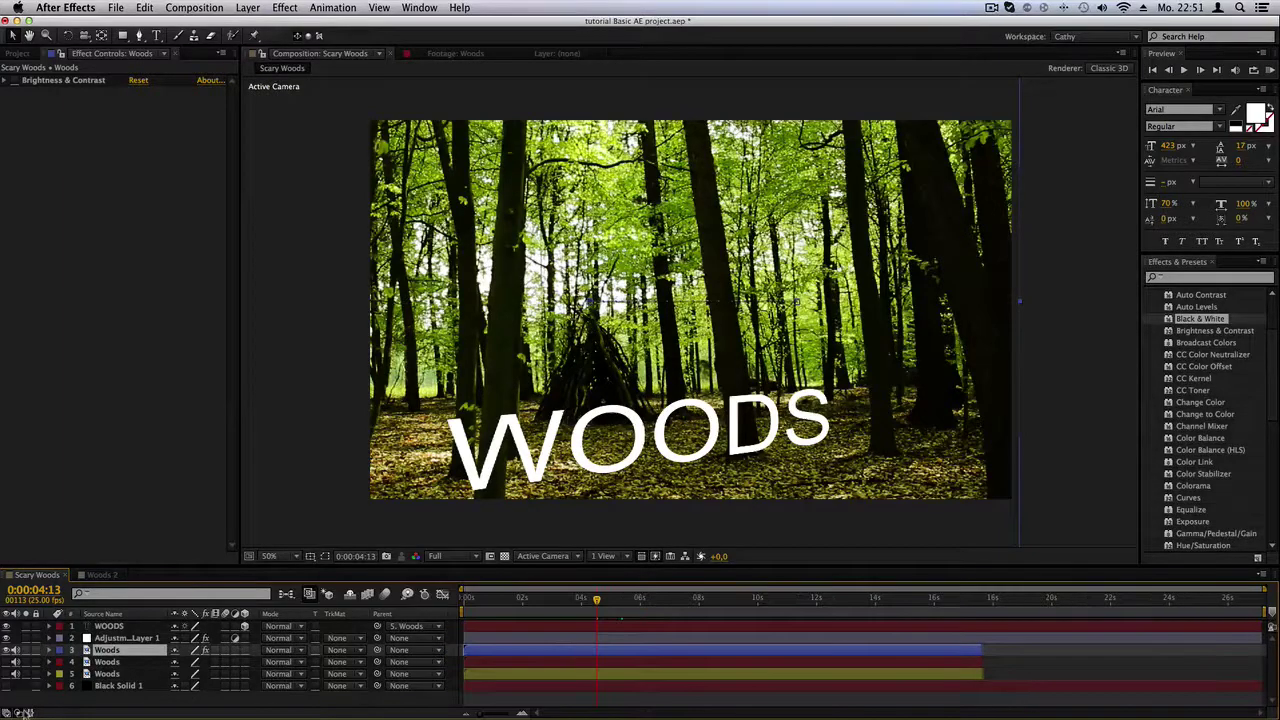
left_click(22, 713)
left_click(9, 714)
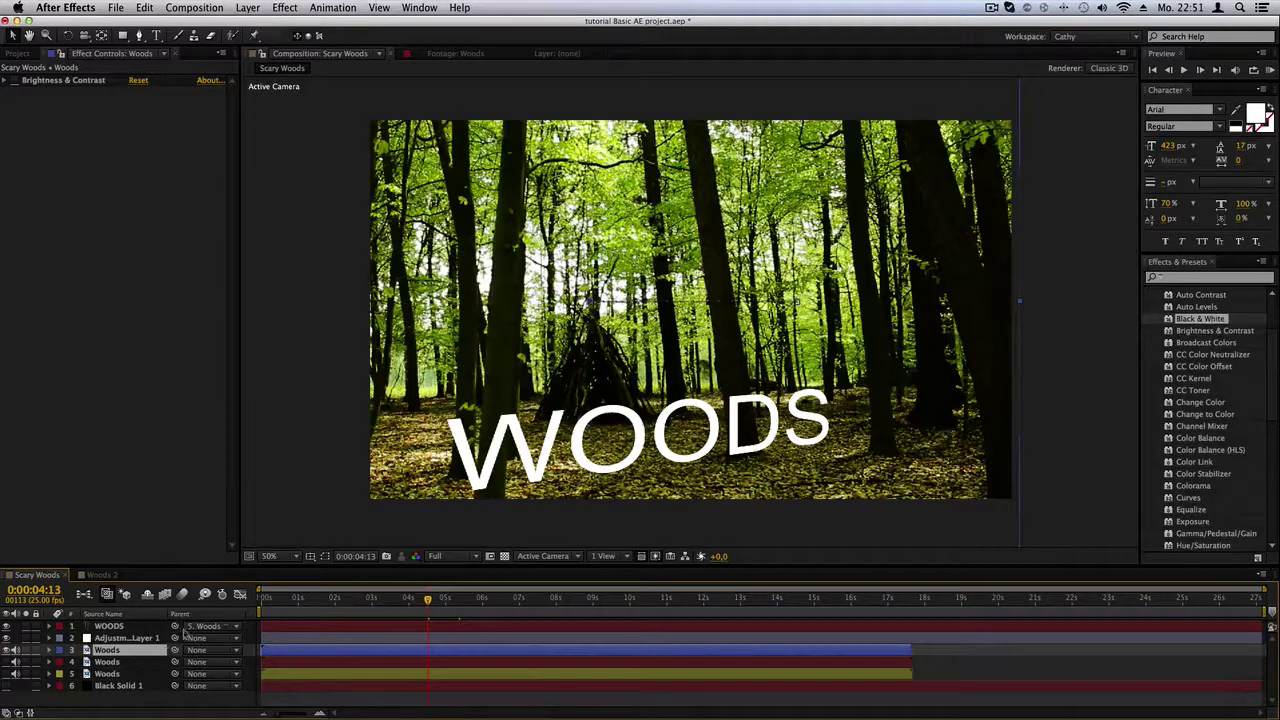
left_click(8, 714)
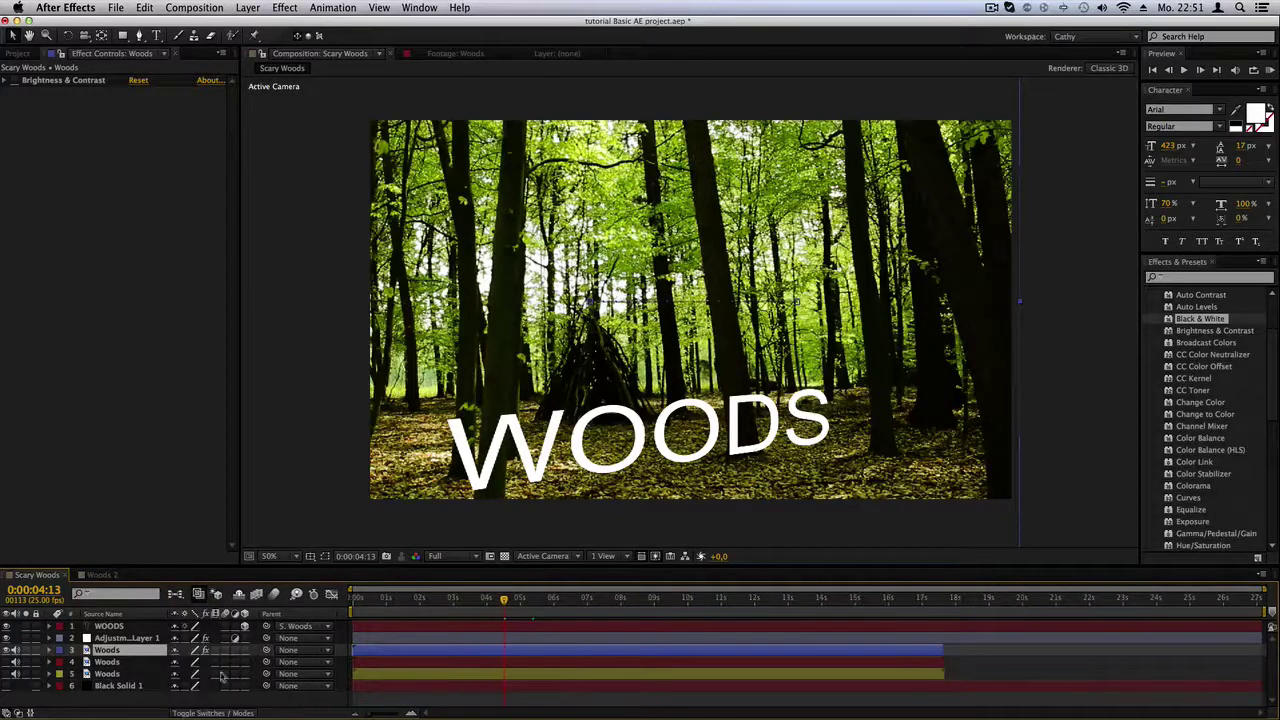
Deselect the layer, narrow the visible timeline range to start at about 10 s, and restore the full range
left_click(242, 674)
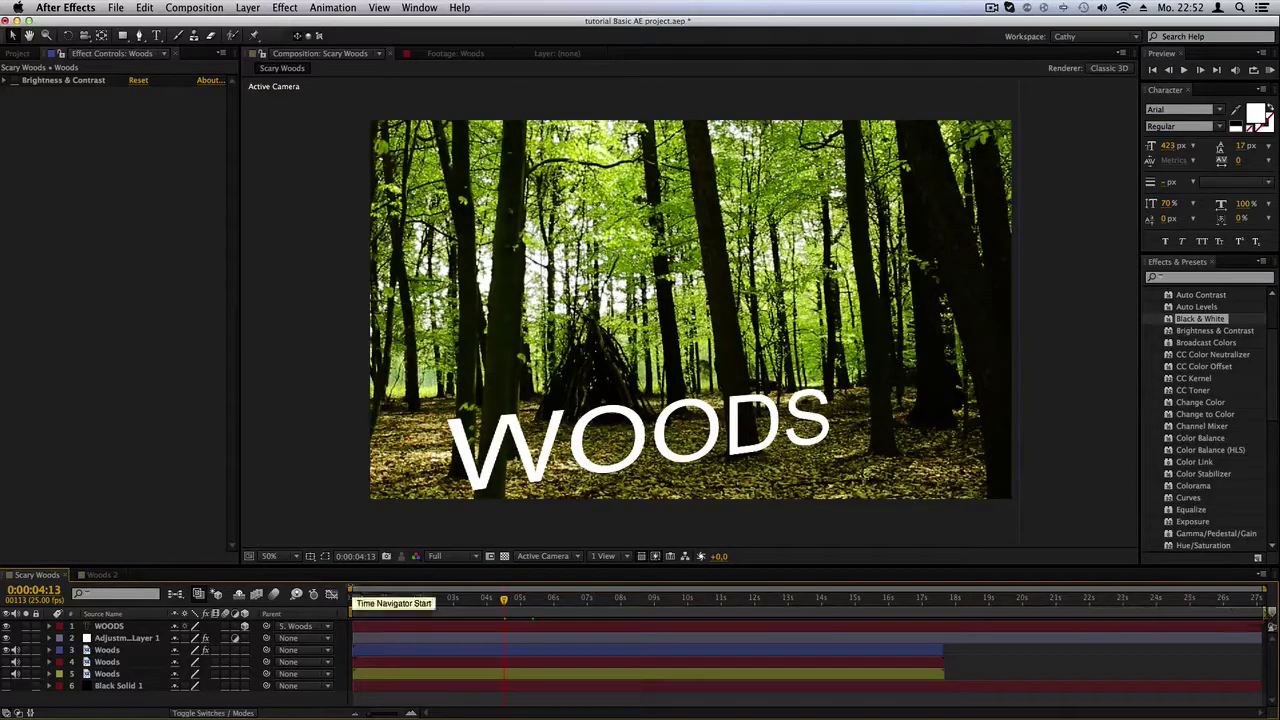
mouse_move(355, 591)
left_mouse_down()
mouse_move(1108, 591)
mouse_move(356, 591)
left_mouse_up()
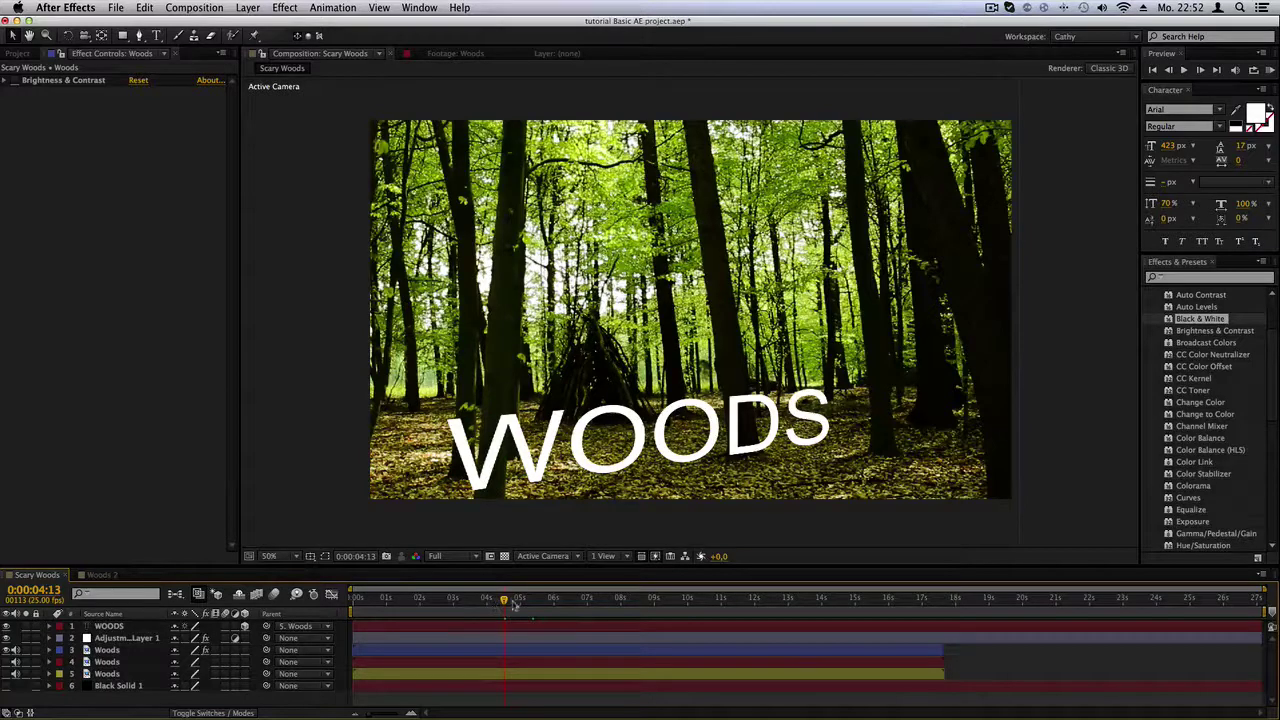
left_click_drag(356, 591, 680, 591)
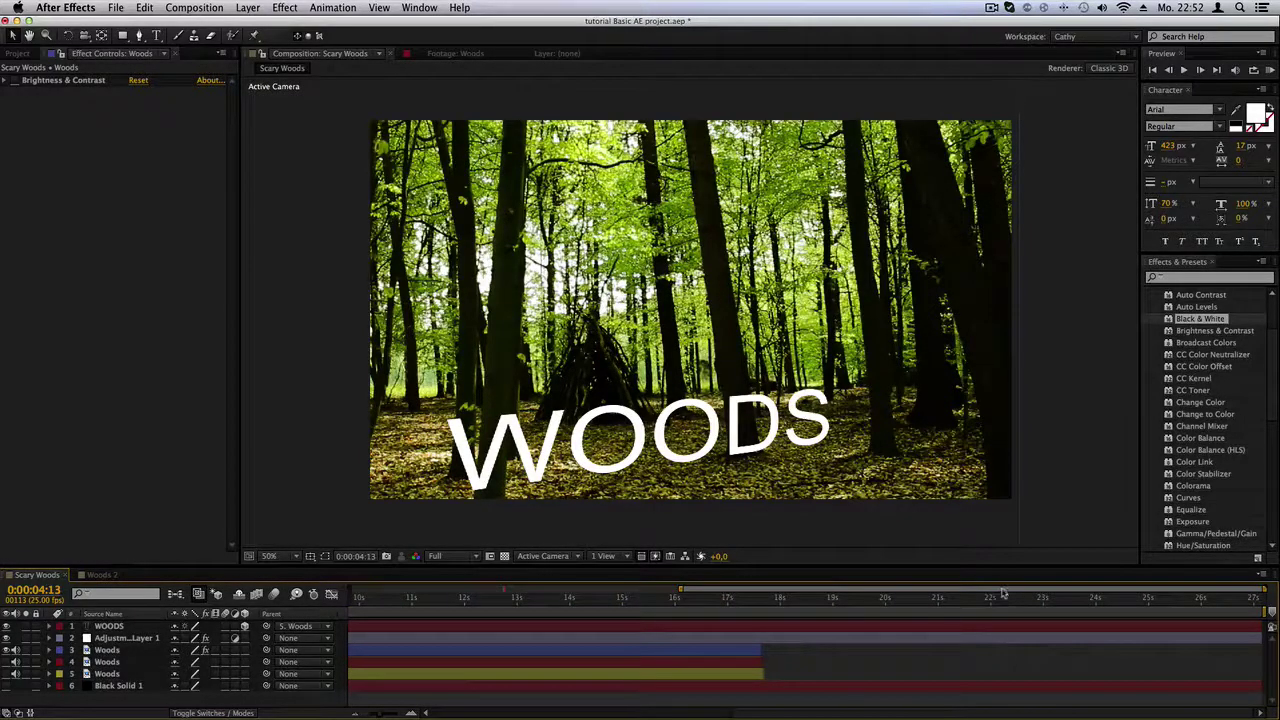
mouse_move(1003, 594)
left_mouse_down()
mouse_move(587, 603)
mouse_move(1000, 600)
left_mouse_up()
left_click_drag(679, 590, 352, 590)
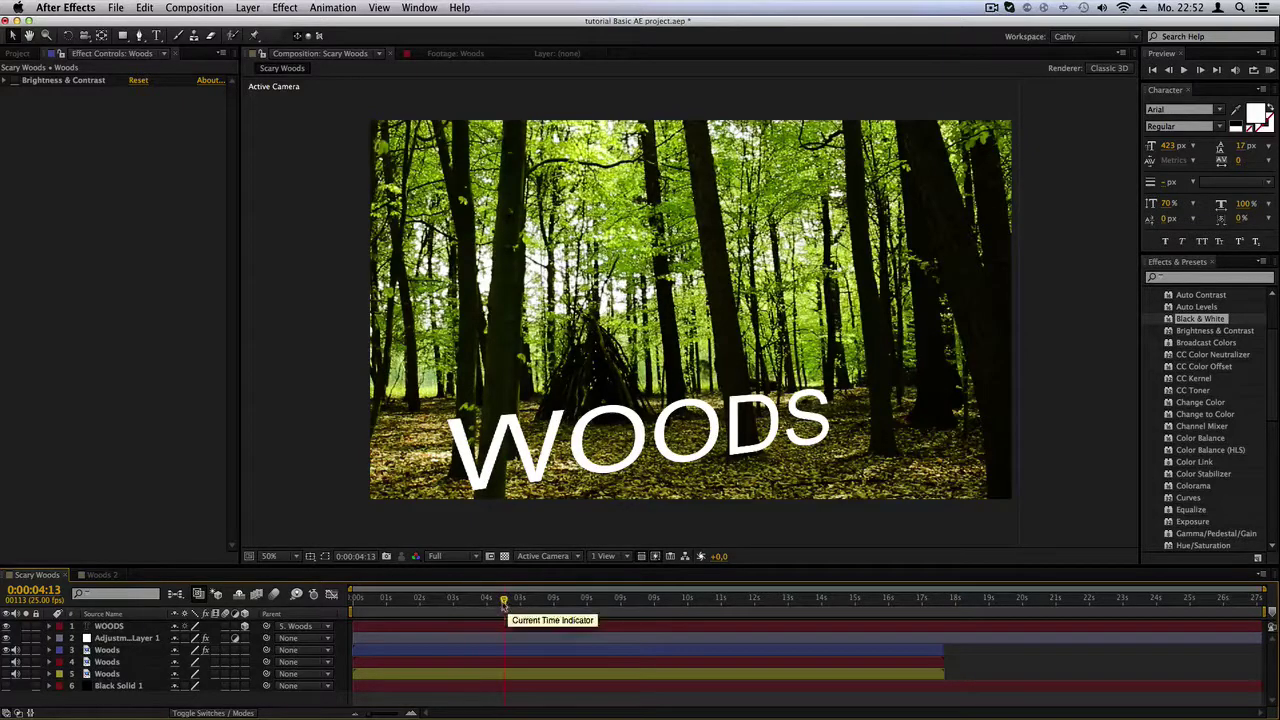
Move the current time to 0:00:08:06, and view the Woods 2 composition before returning to Scary Woods
left_click_drag(505, 606, 629, 606)
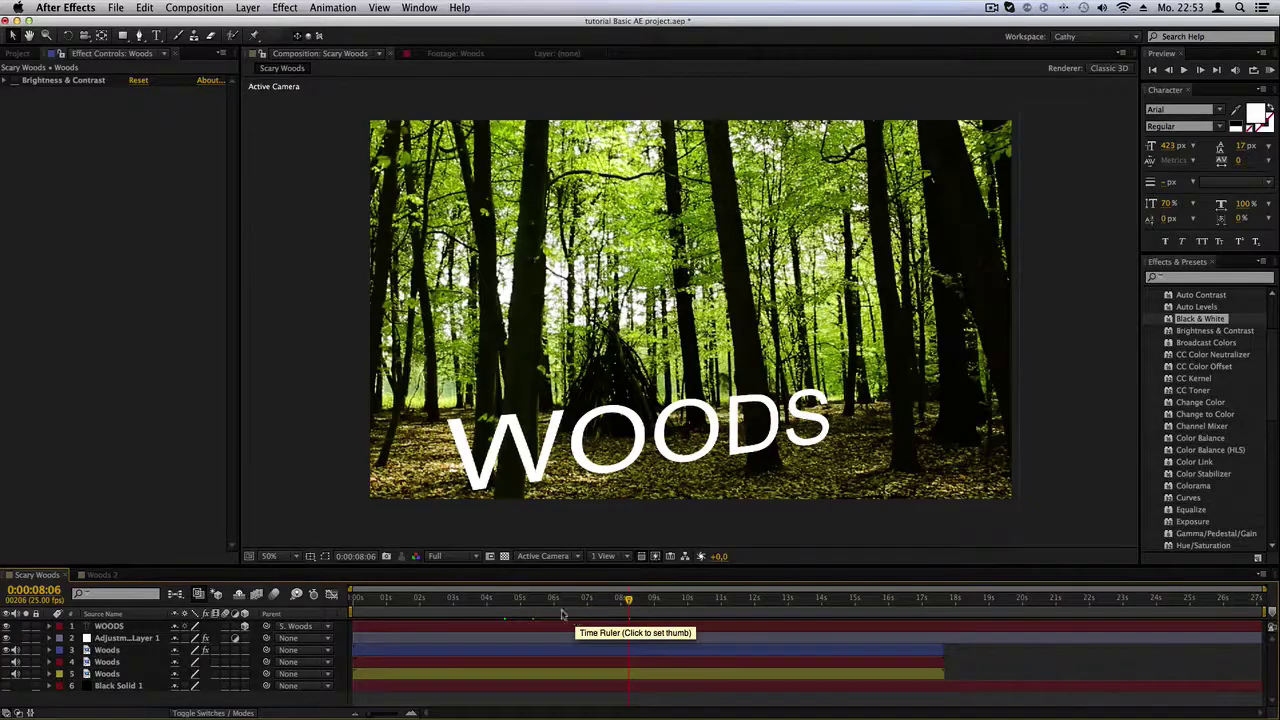
left_click(100, 576)
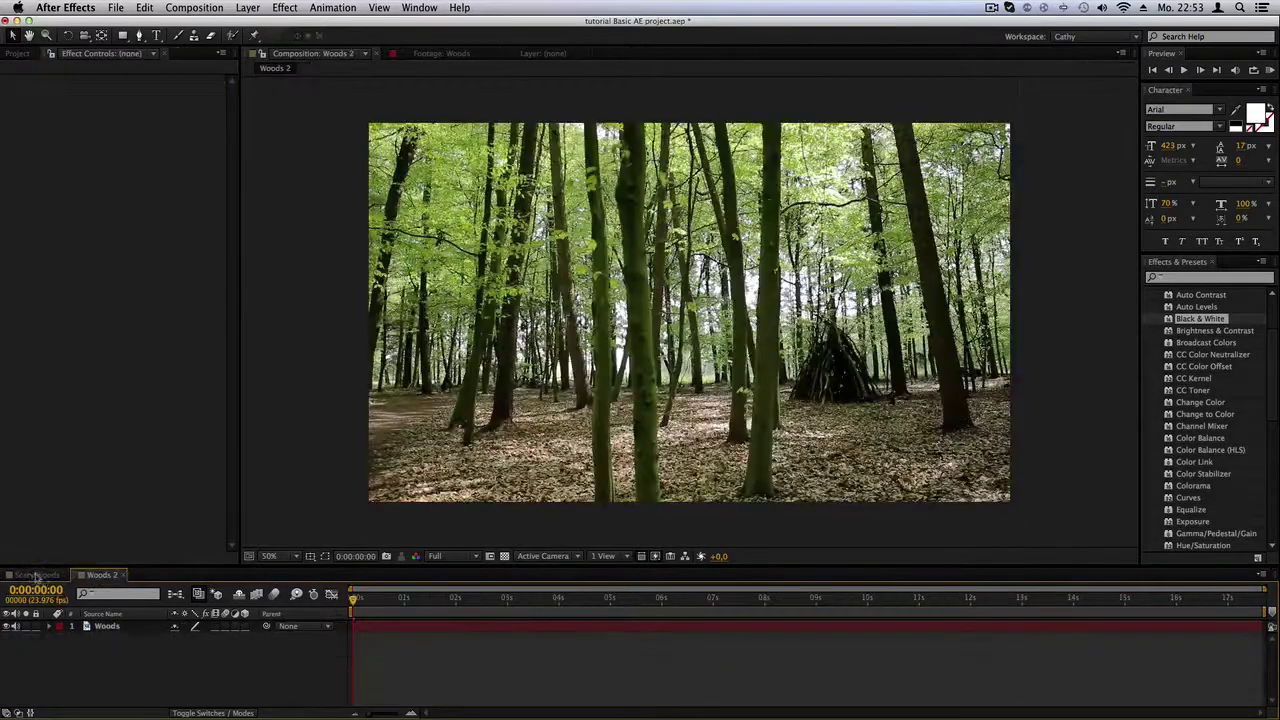
left_click(36, 575)
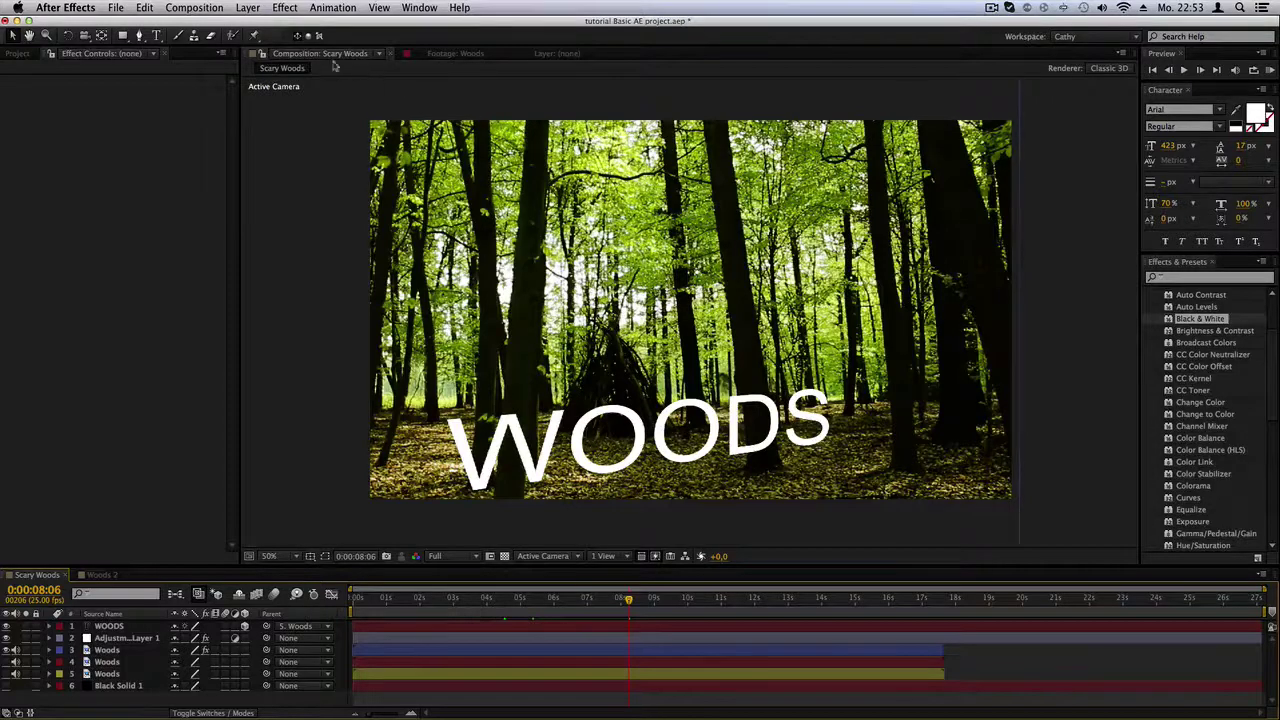
Review the composition commands and set the Scary Woods work area to end with the Woods footage
left_click(194, 7)
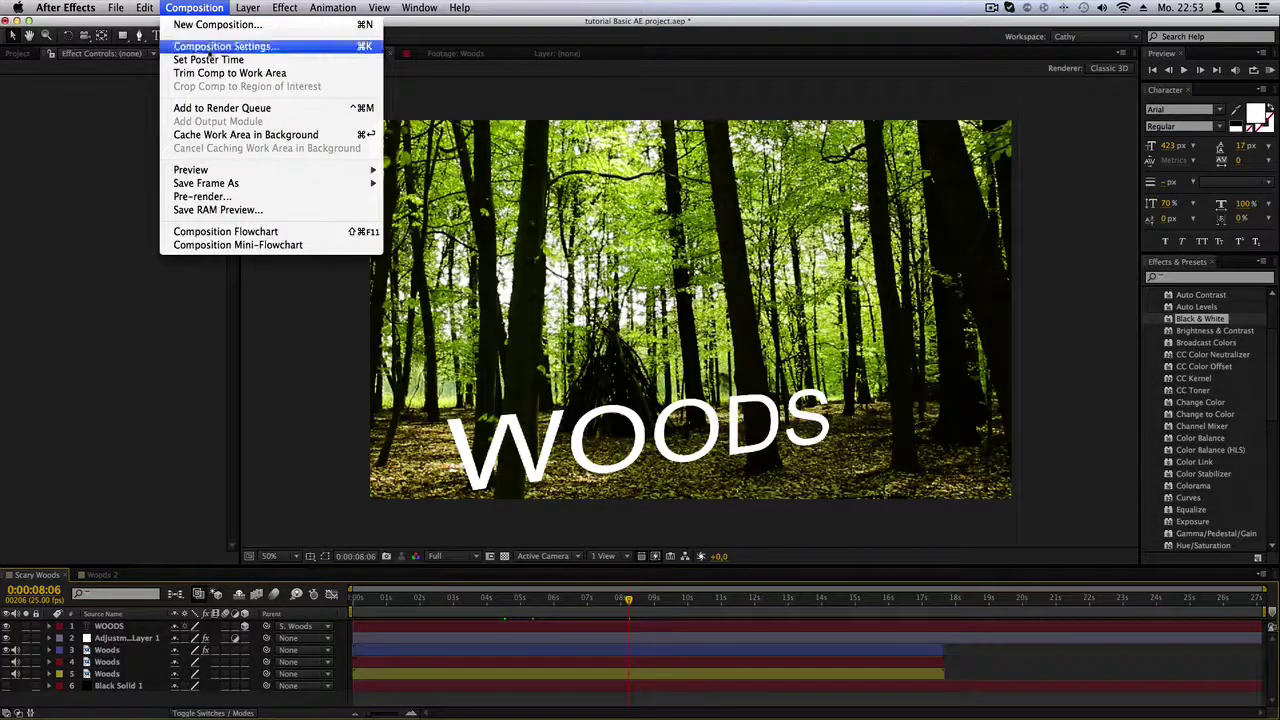
left_click(192, 7)
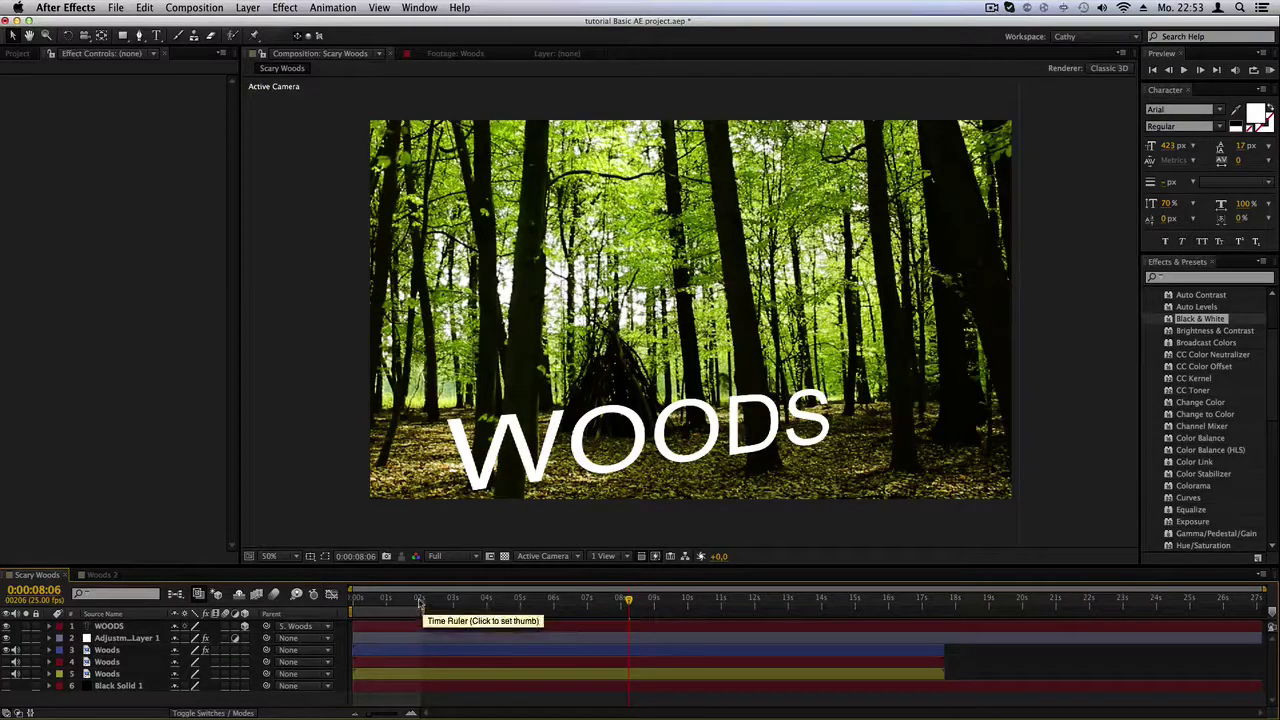
left_click_drag(373, 613, 574, 609)
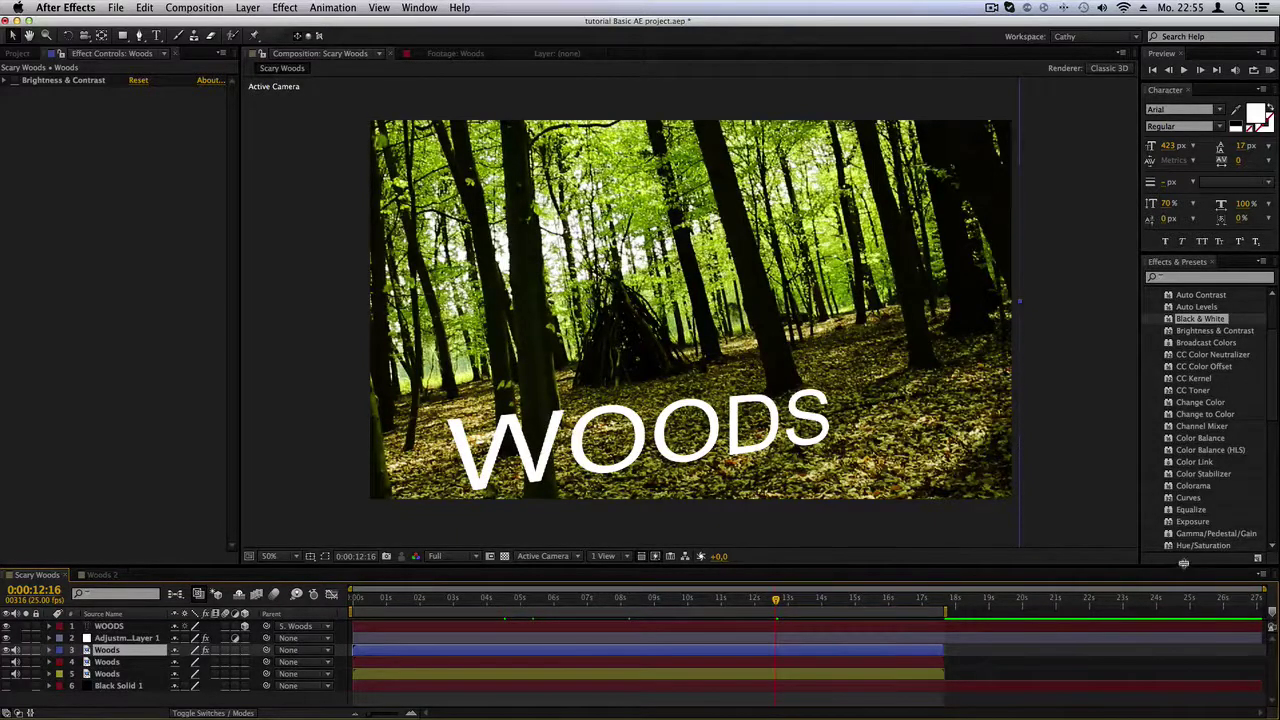
Reduce the height of the timeline area, look through its layer list, and make the Scary Woods composition view active
left_click_drag(1183, 563, 1183, 590)
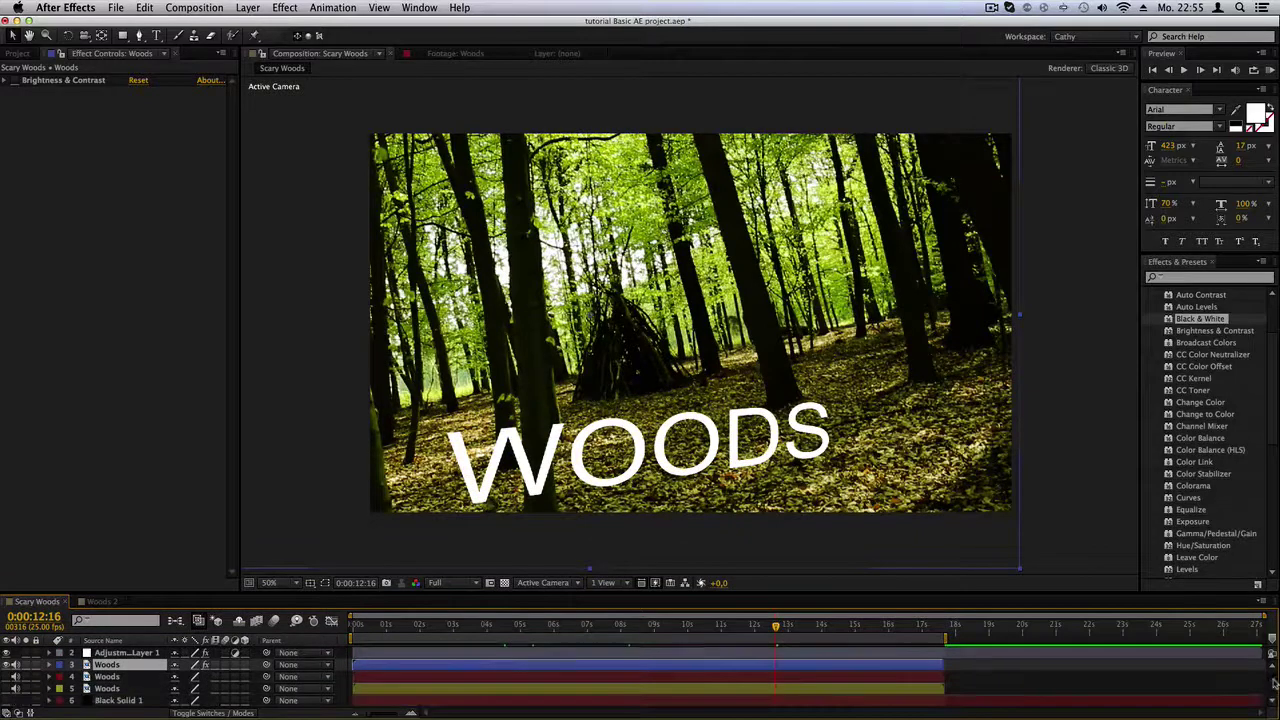
left_click_drag(1274, 683, 1274, 697)
left_click_drag(1274, 691, 1274, 691)
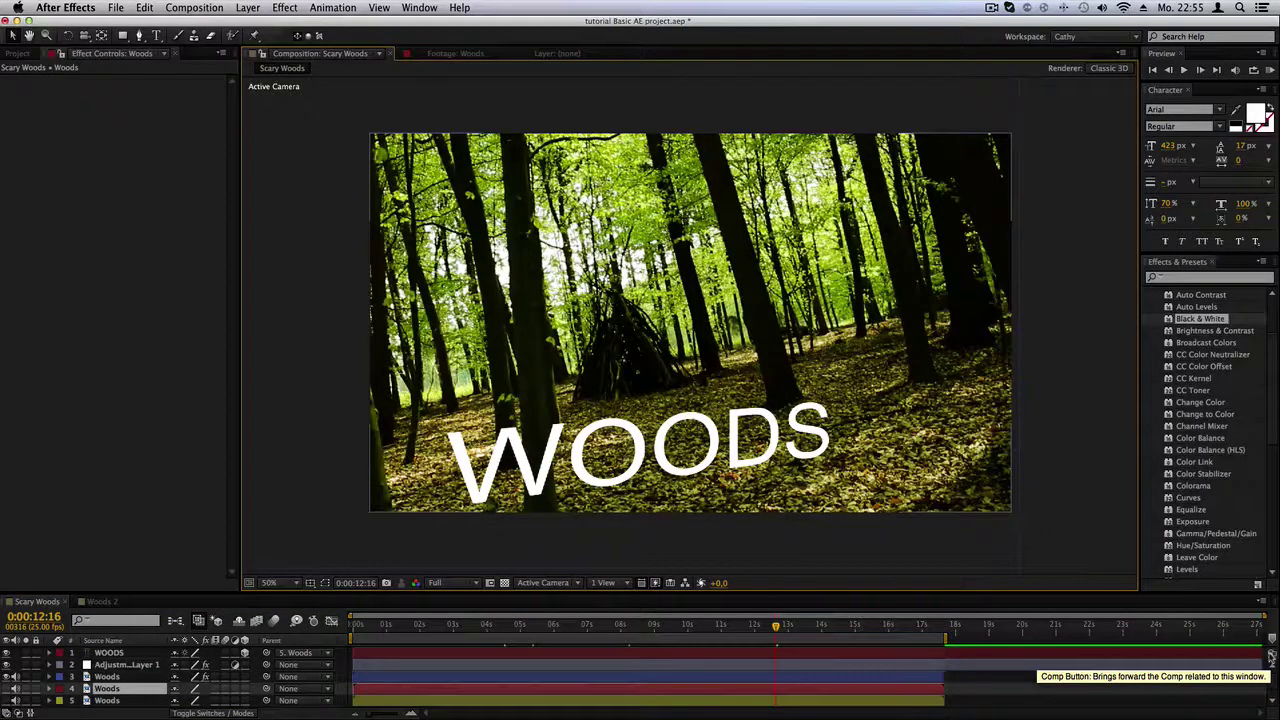
left_click(1108, 440)
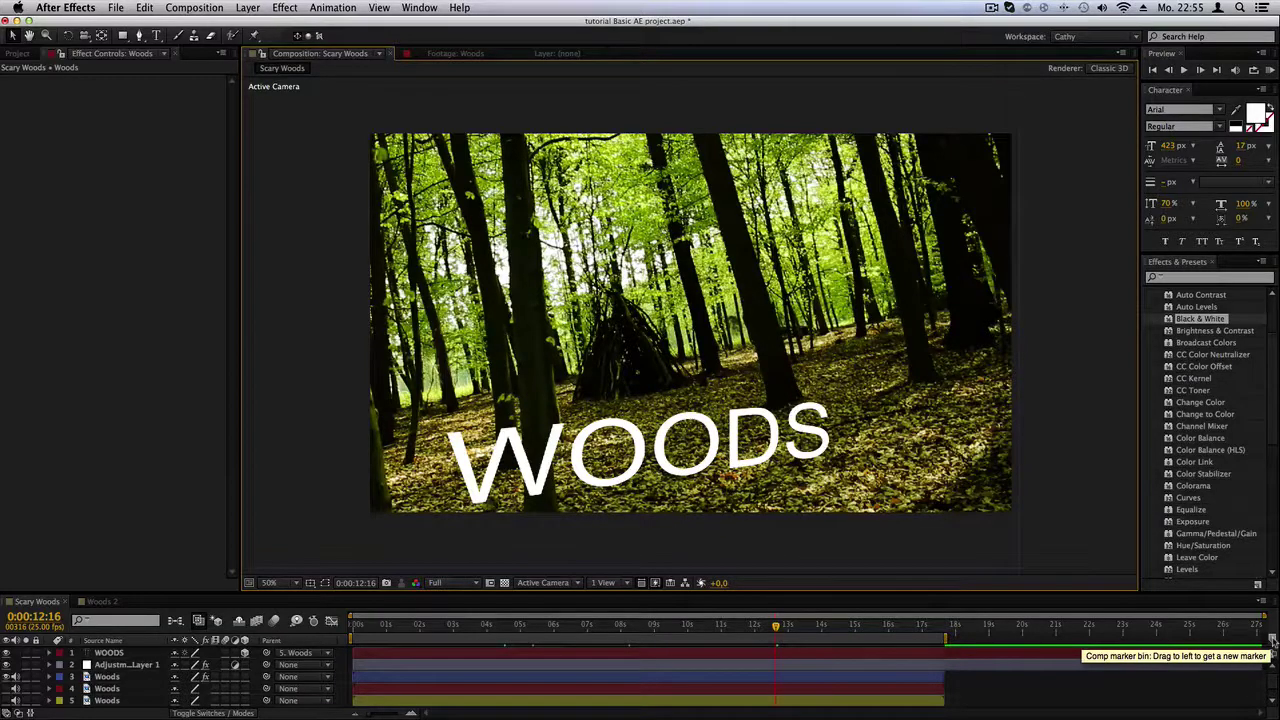
Add a composition marker to the Scary Woods time ruler and move it to about 8 s
left_click_drag(1272, 640, 656, 618)
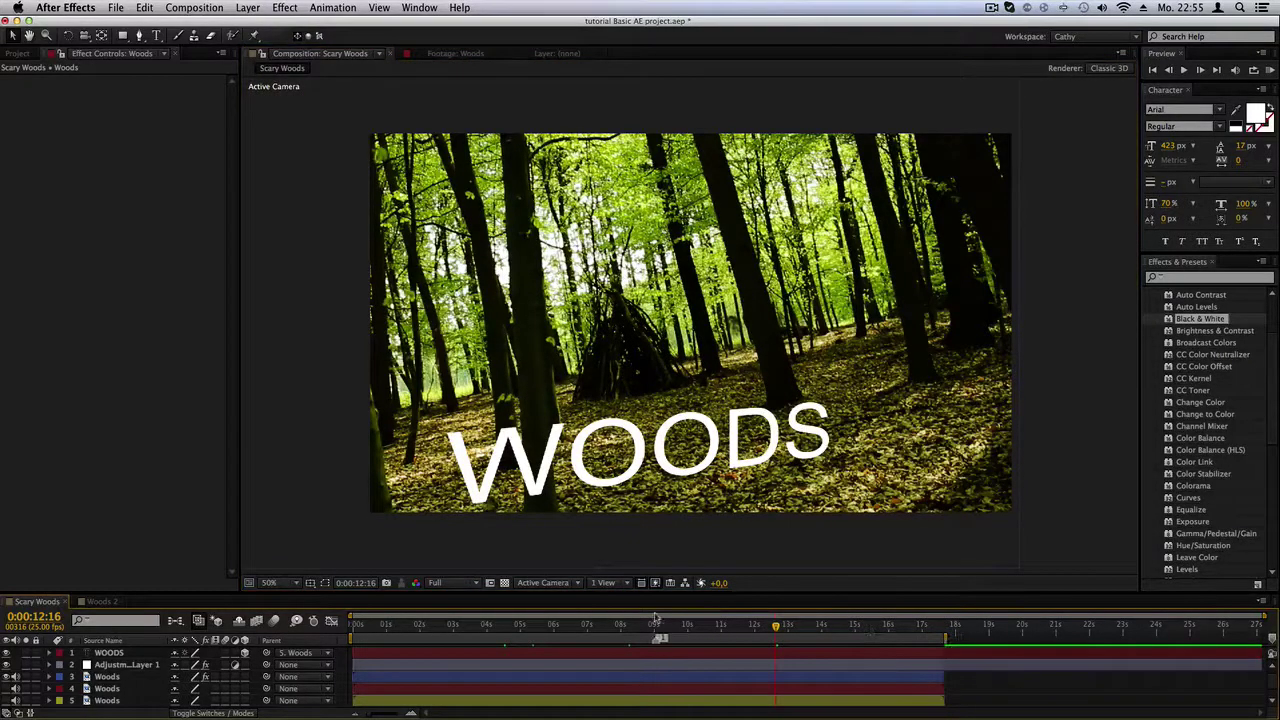
left_click(621, 626)
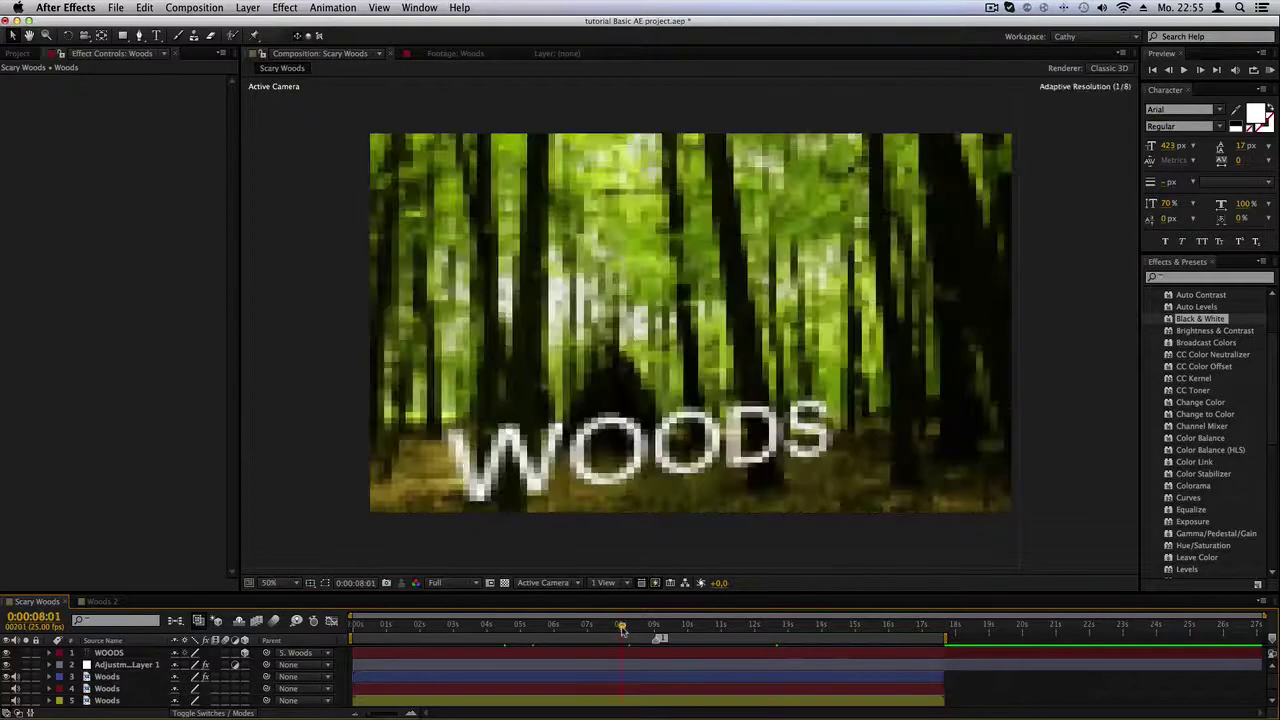
mouse_move(622, 631)
left_mouse_down()
mouse_move(621, 654)
mouse_move(630, 640)
left_mouse_up()
Label the composition marker "dwdwadaedwa" and move the current time to 0:00:08:01
key("w")
key("a")
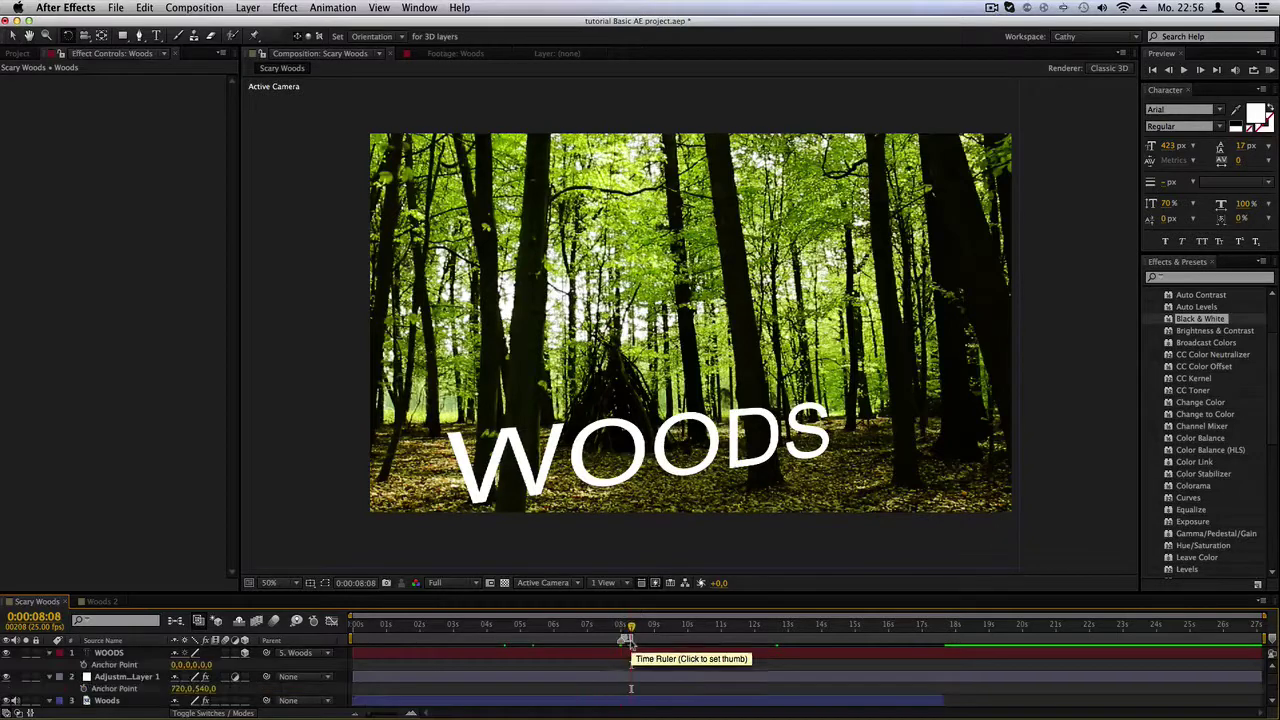
key("a")
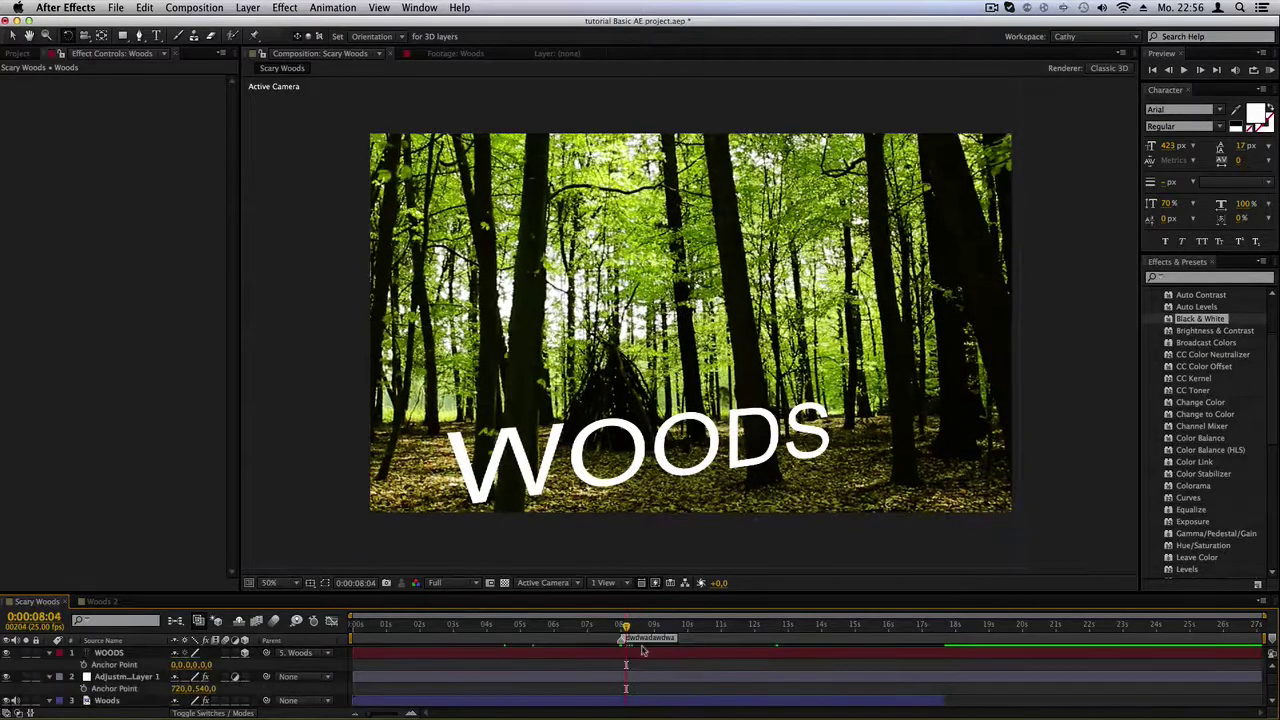
left_click_drag(626, 628, 622, 630)
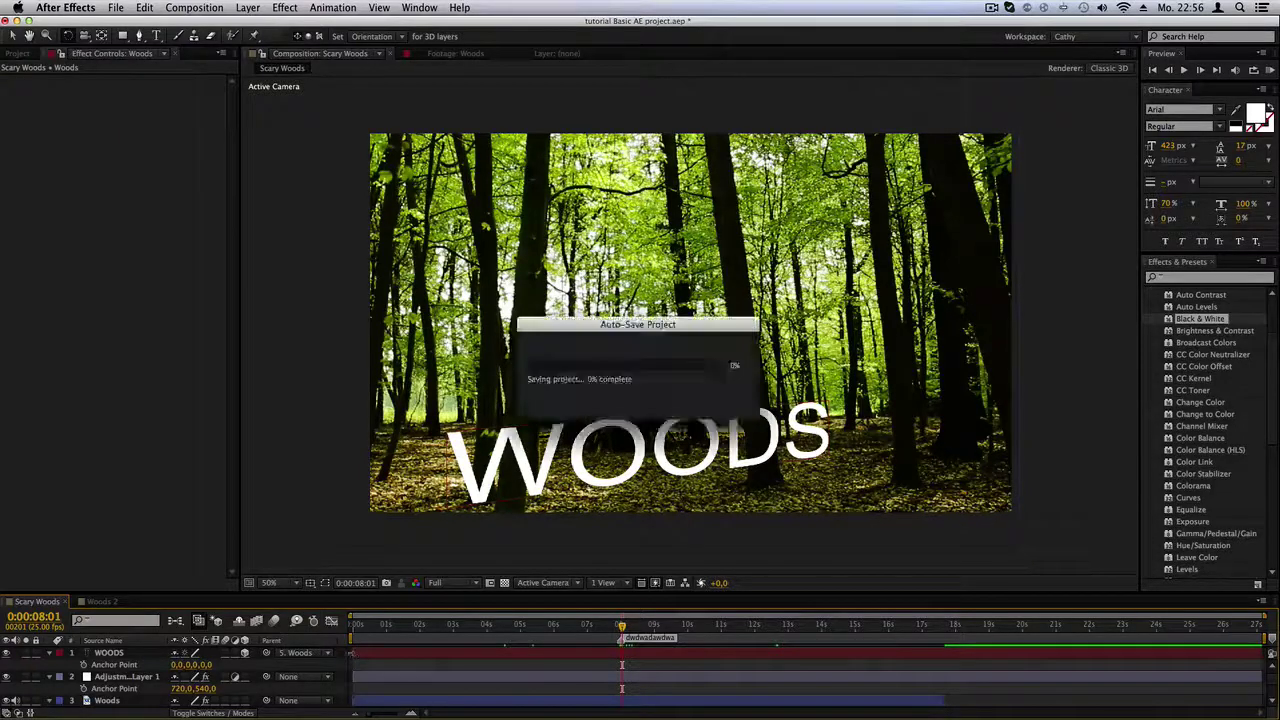
Try starting the WOODS text layer at about 4 s, scrub through the timeline, and return its start to 0 s
left_click(418, 655)
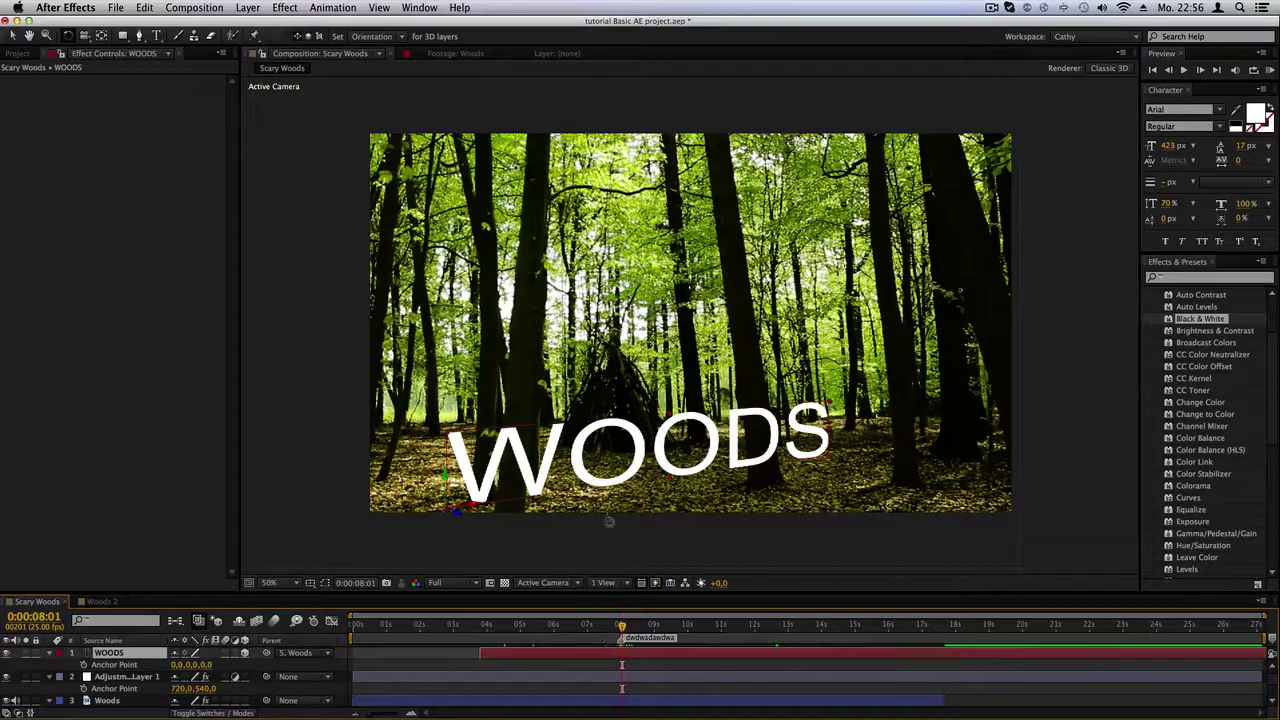
left_click_drag(617, 625, 540, 625)
left_click(834, 625)
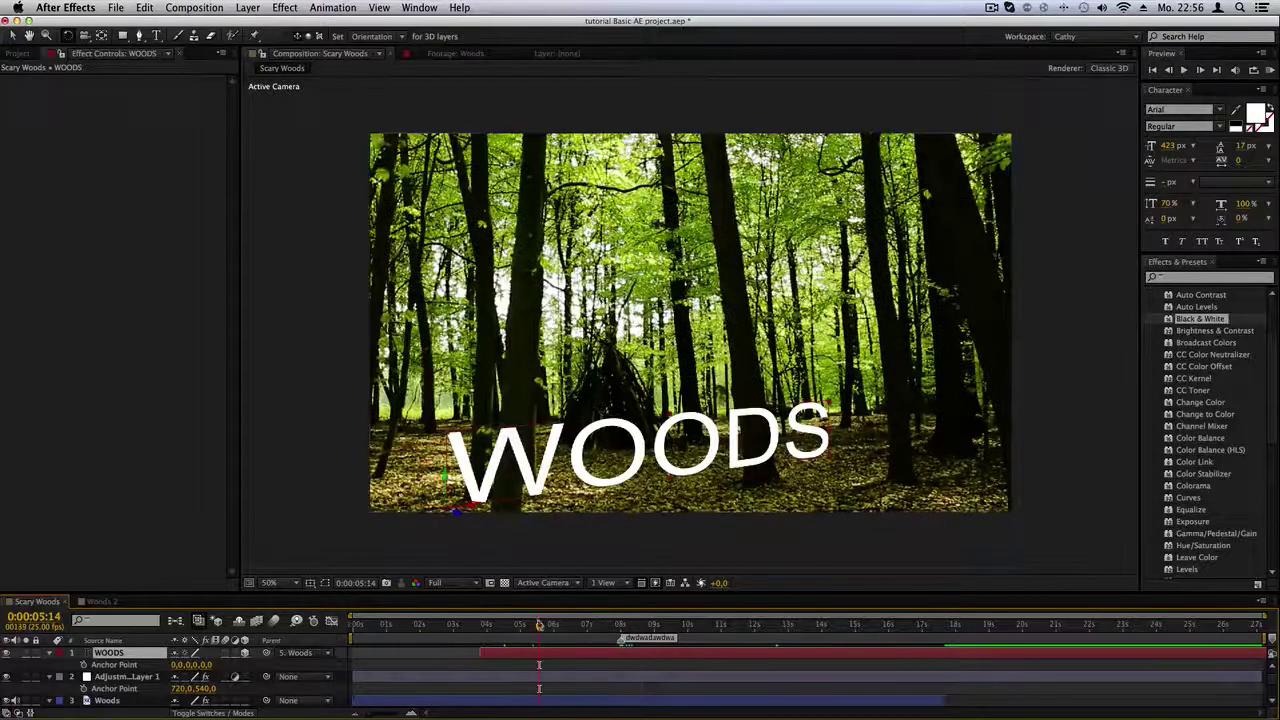
left_click(924, 625)
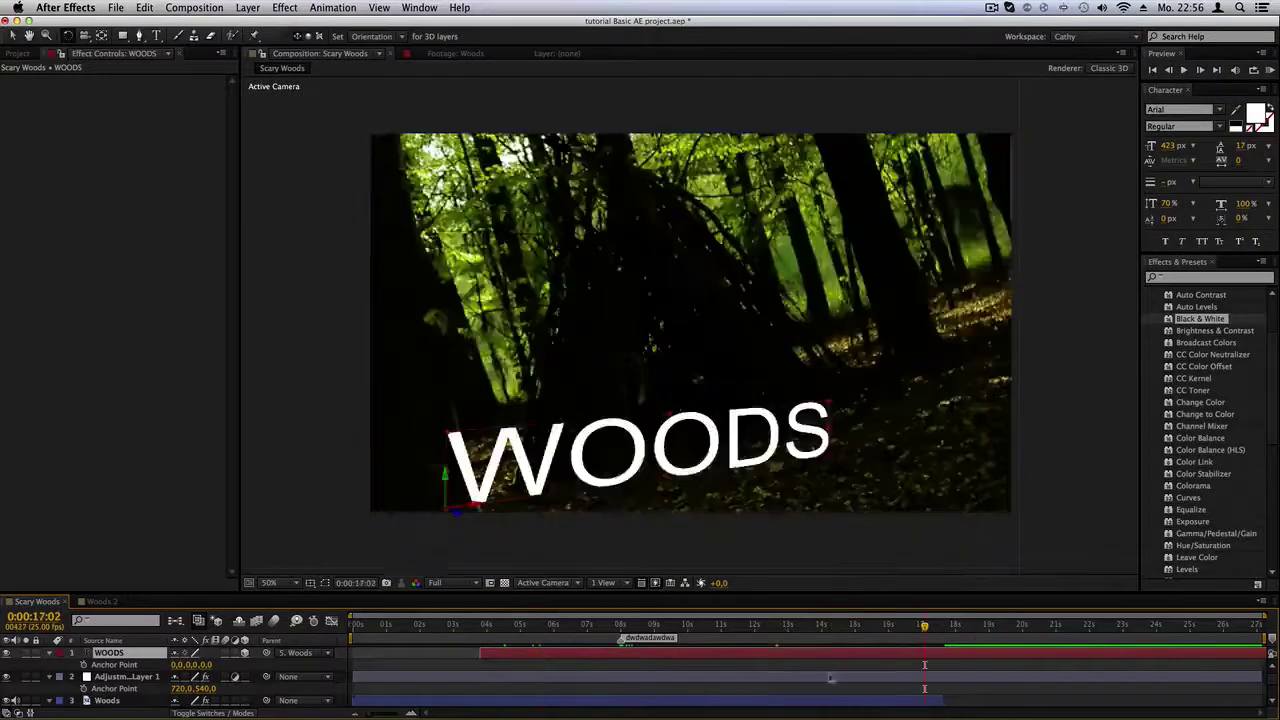
left_click_drag(770, 638, 742, 661)
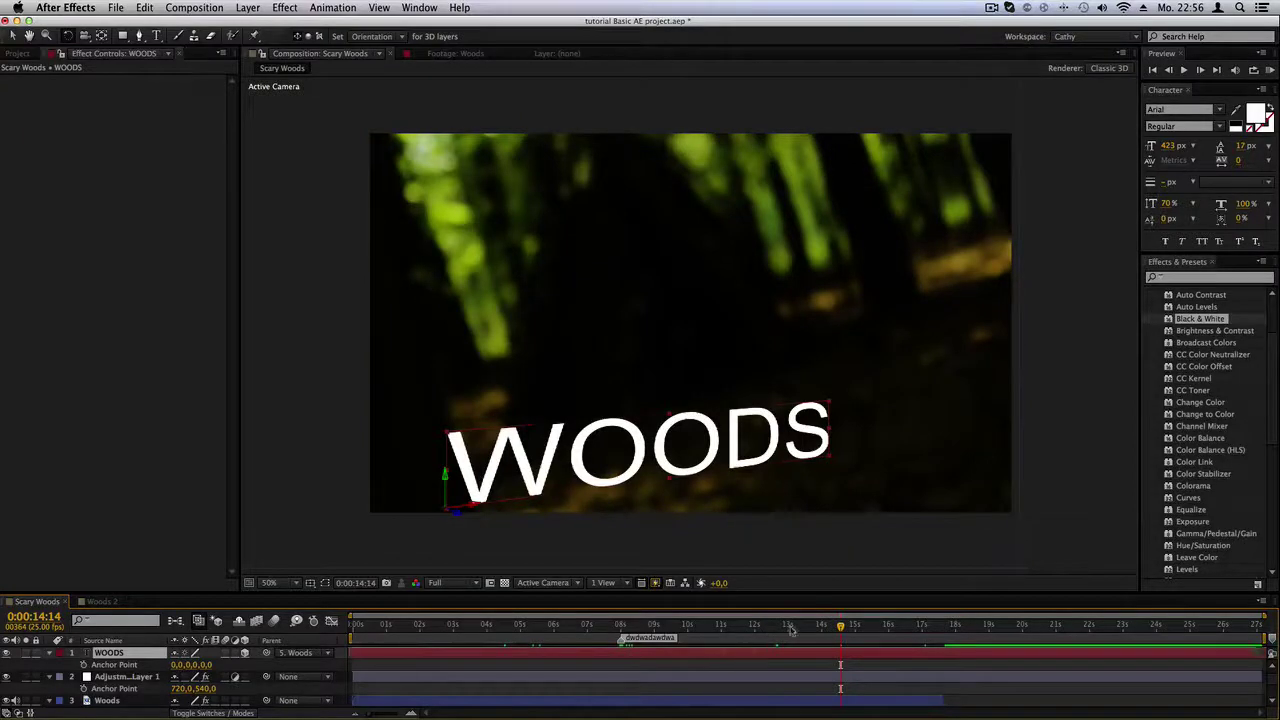
left_click(903, 625)
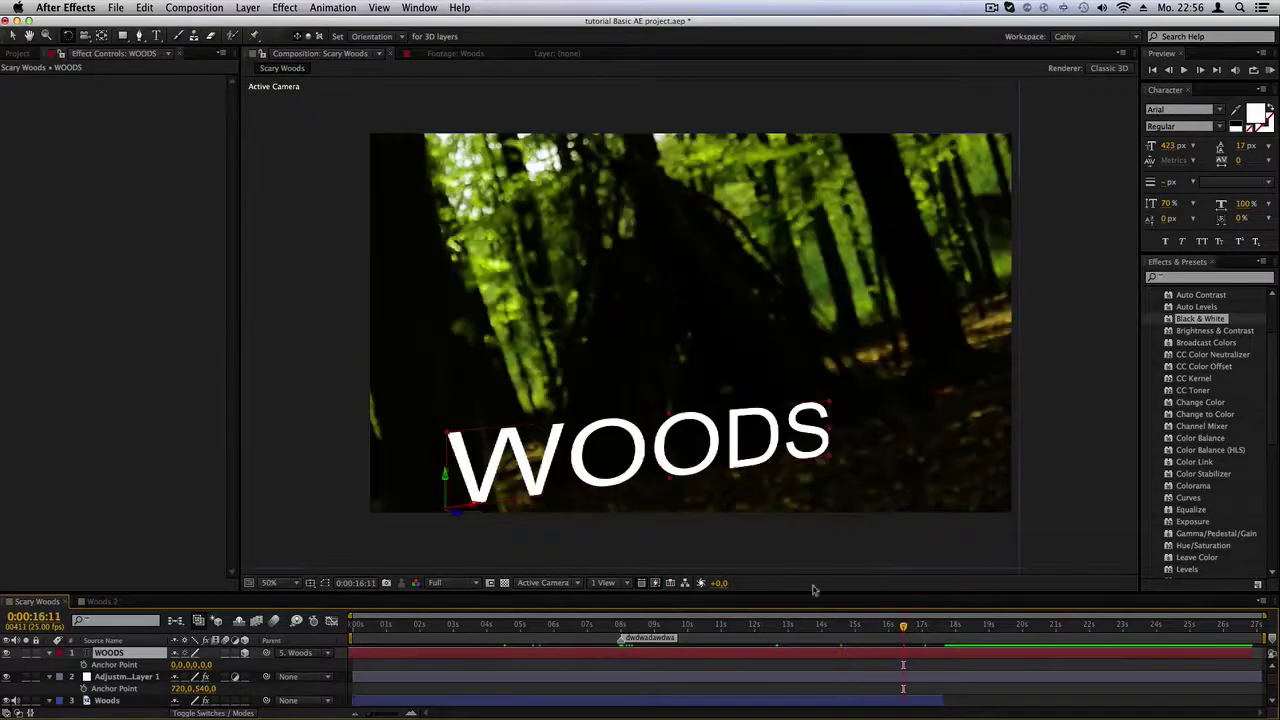
Start the WOODS text layer at 0:00:04:23, check the frame at 0:00:04:03, and select the layer 3 Woods footage
left_click(518, 628)
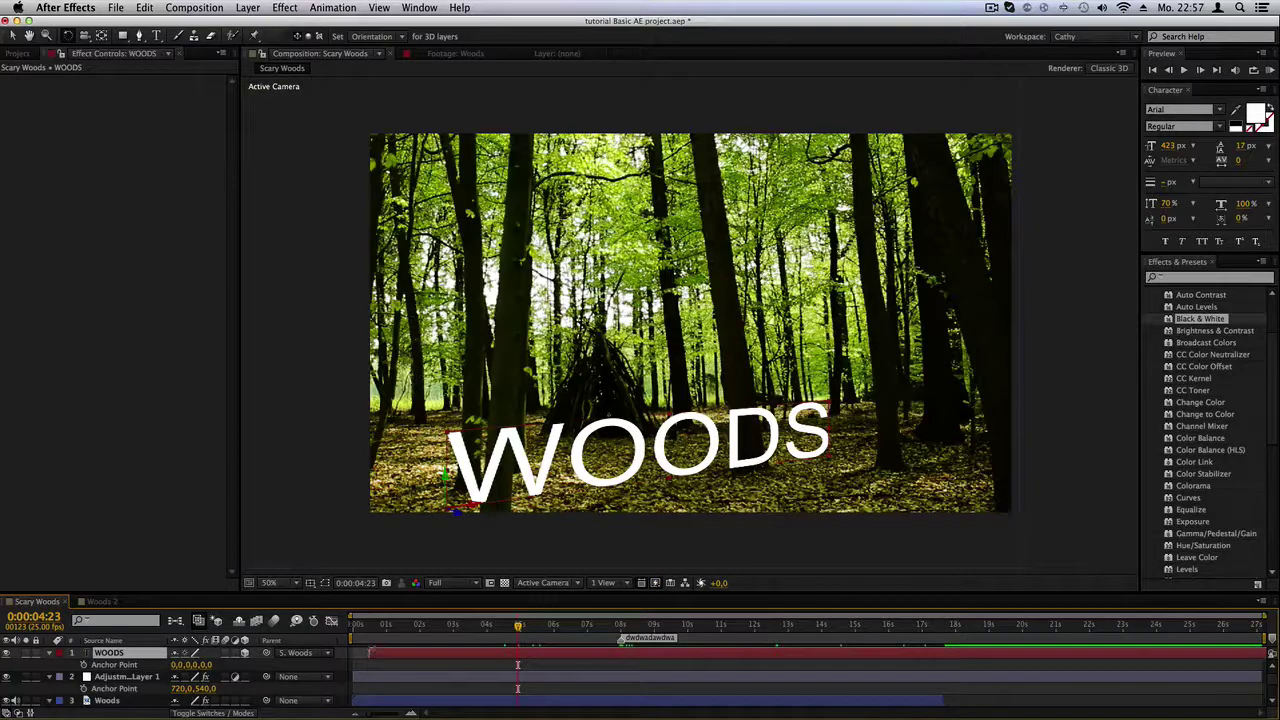
left_click_drag(369, 652, 517, 652)
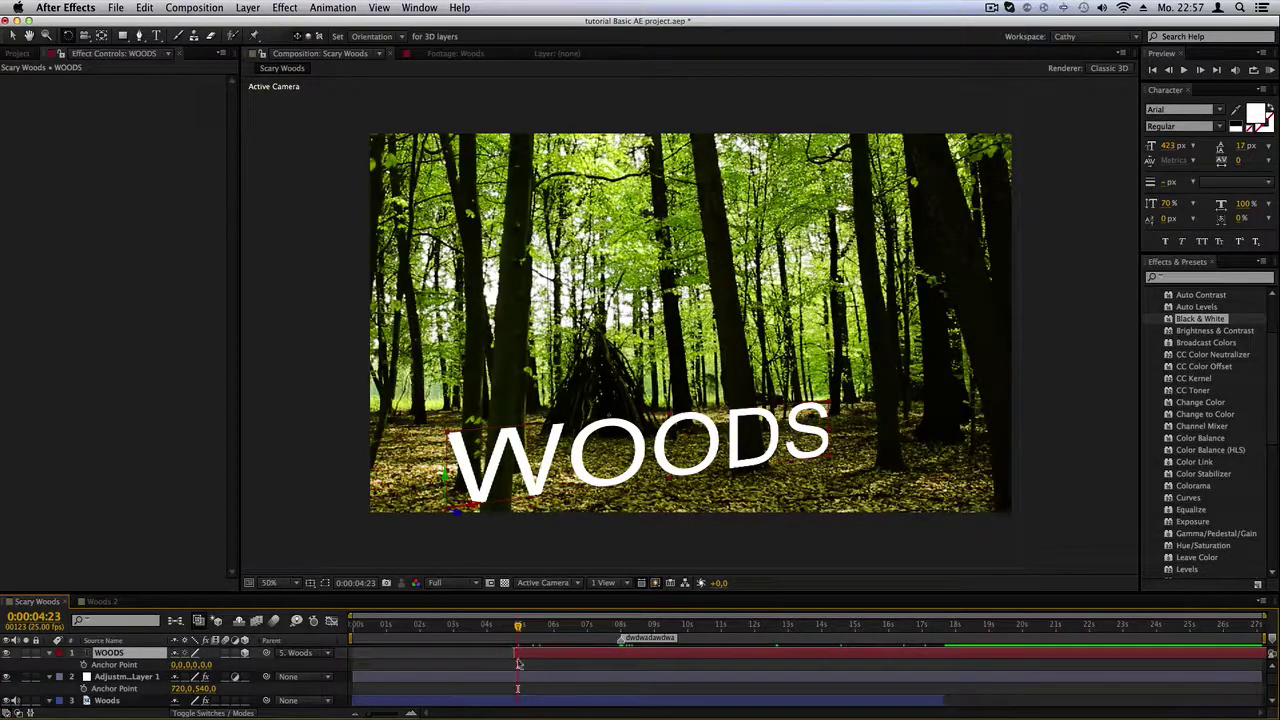
left_click(490, 626)
key("super+Down")
key("super+Down")
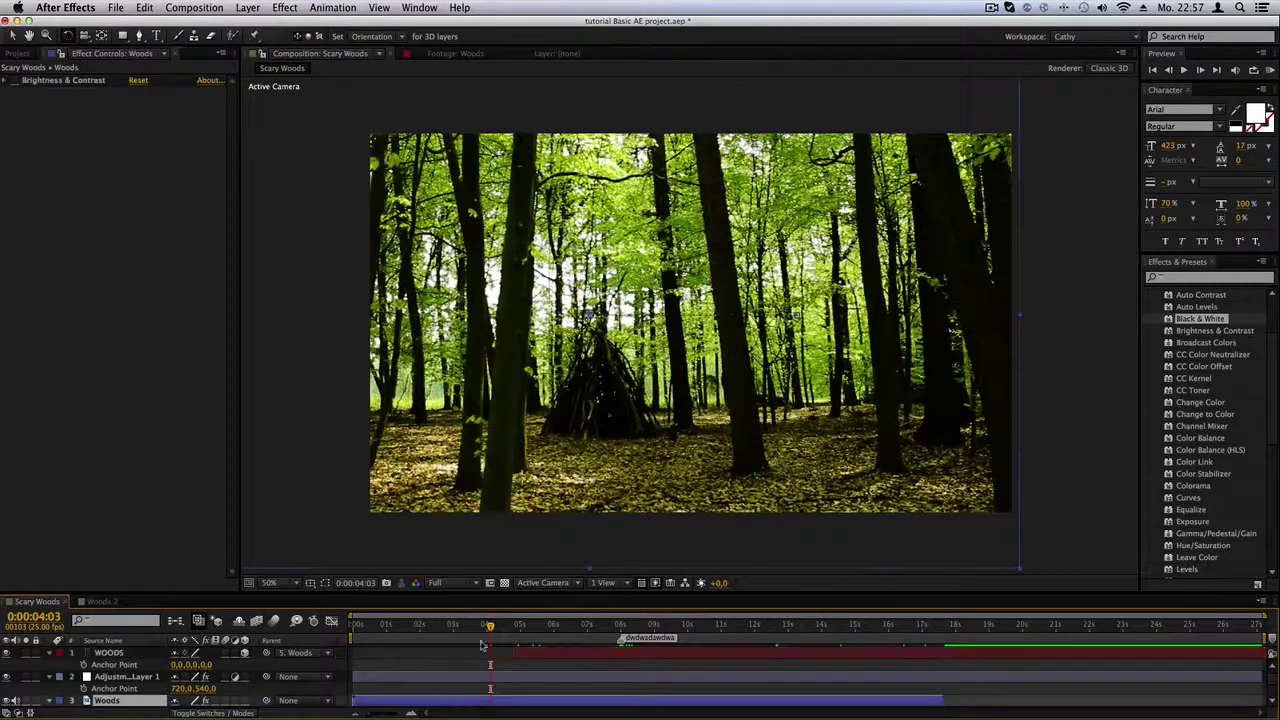
Start the WOODS text layer at 0:00:05:05 and collapse its Anchor Point property
left_click_drag(487, 632, 527, 634)
left_click(531, 651)
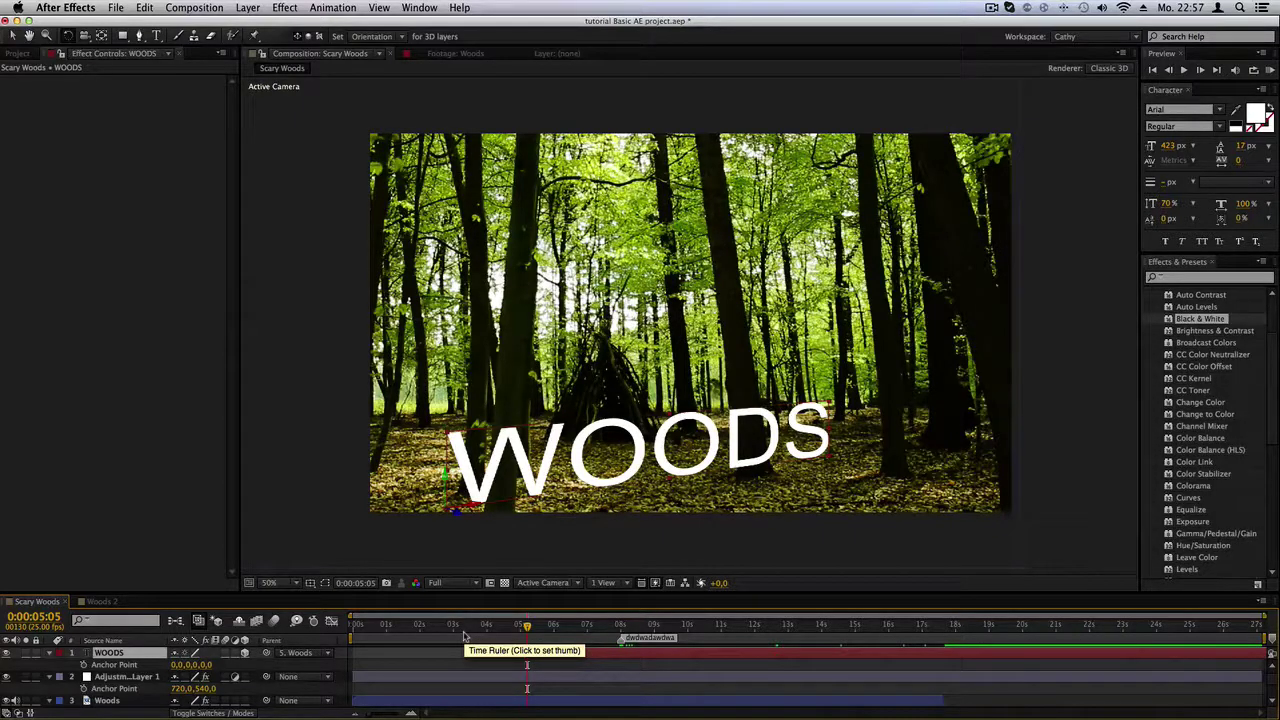
left_click(205, 677)
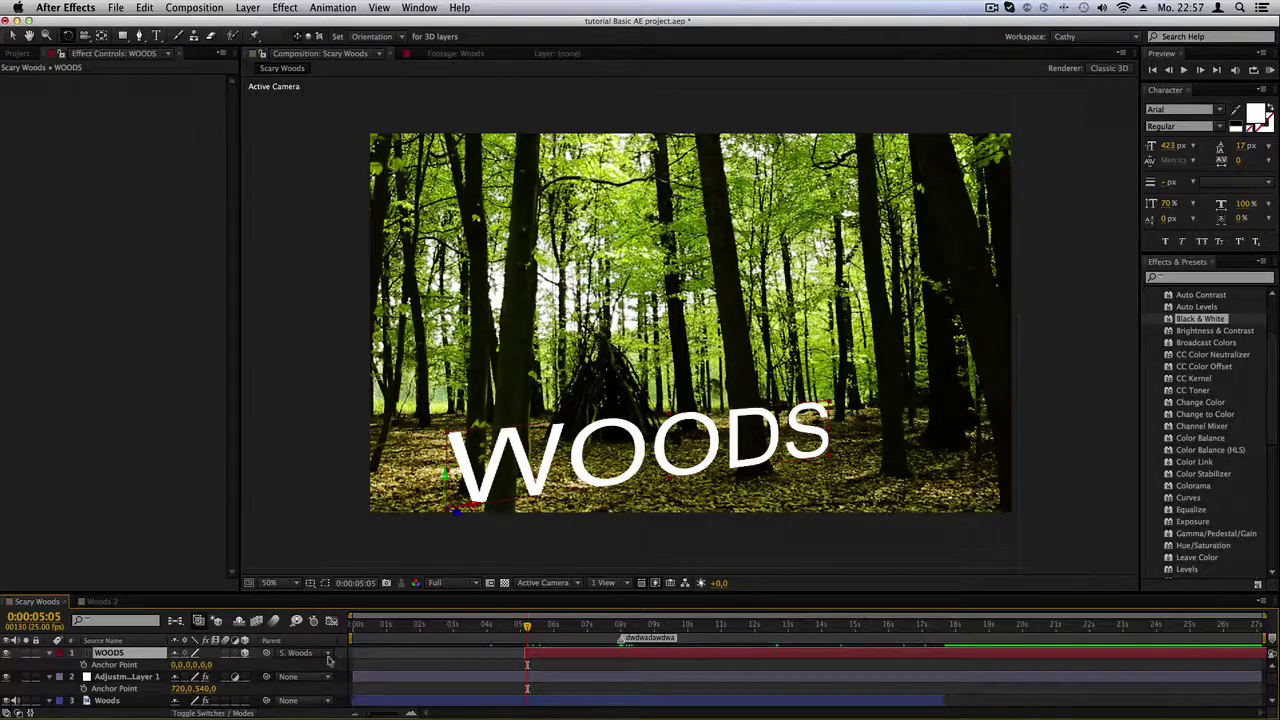
key("a")
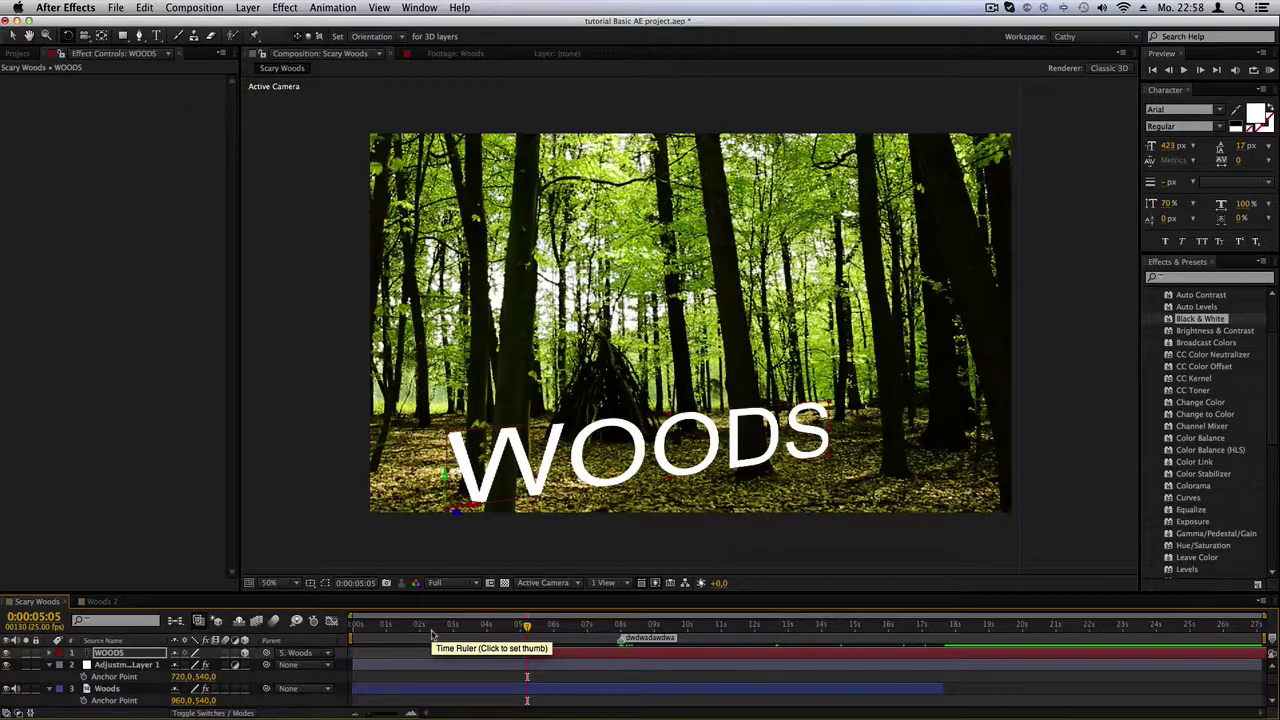